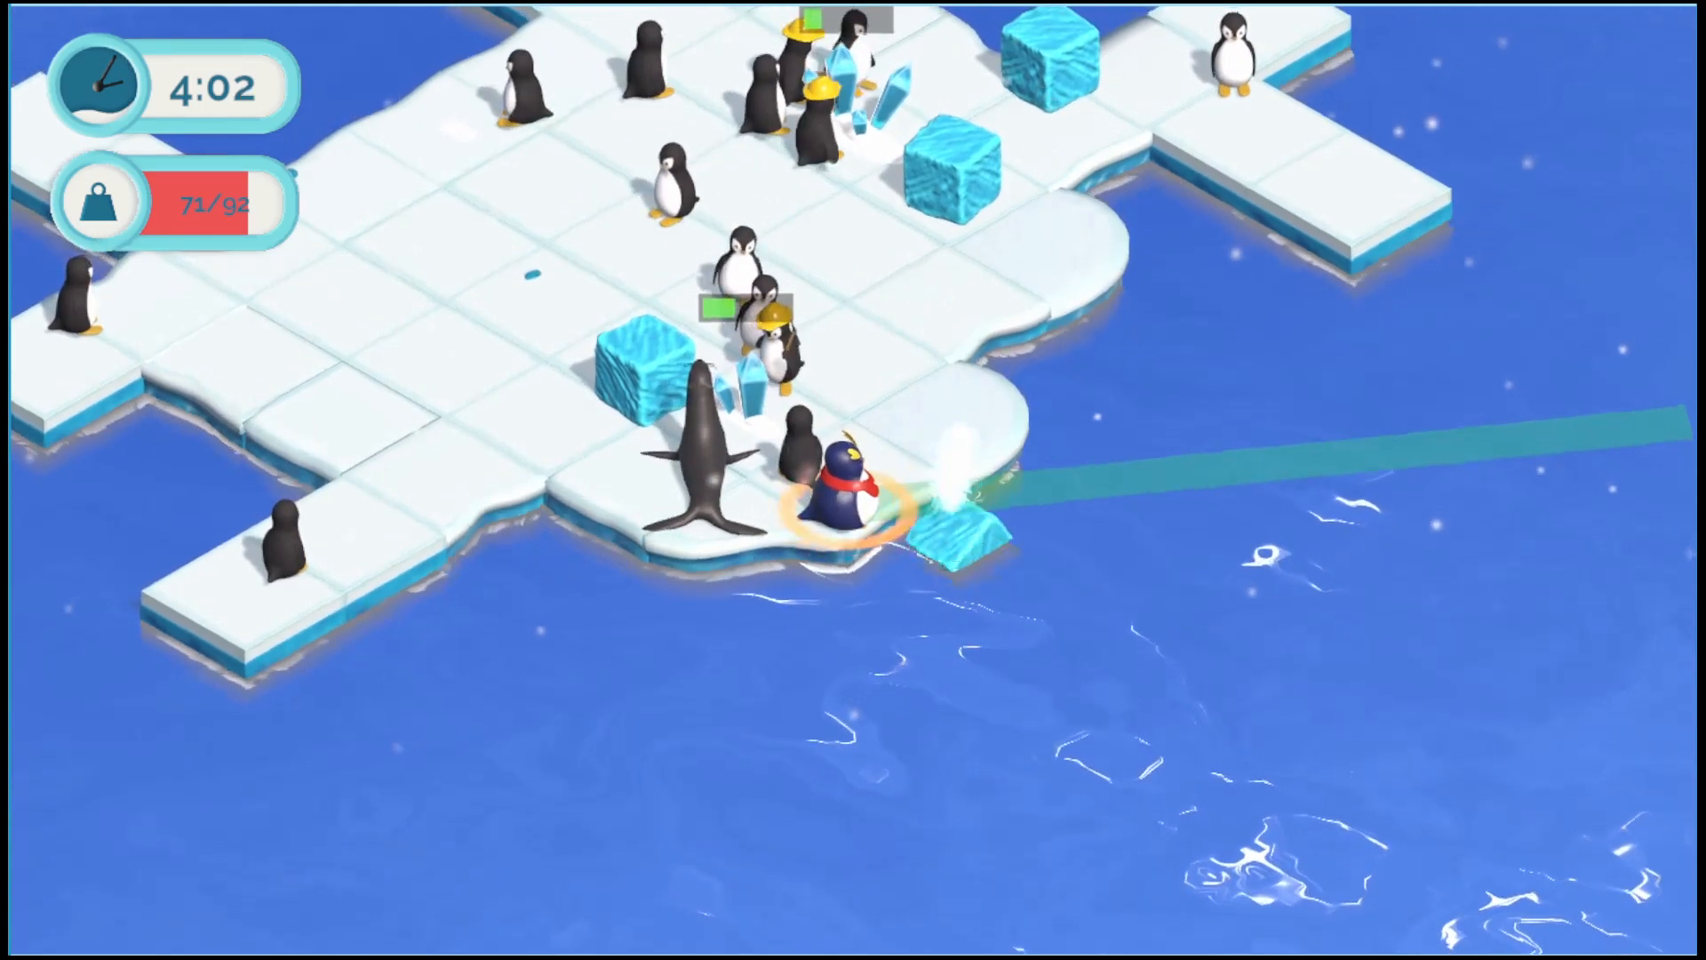
key("w")
key("w")
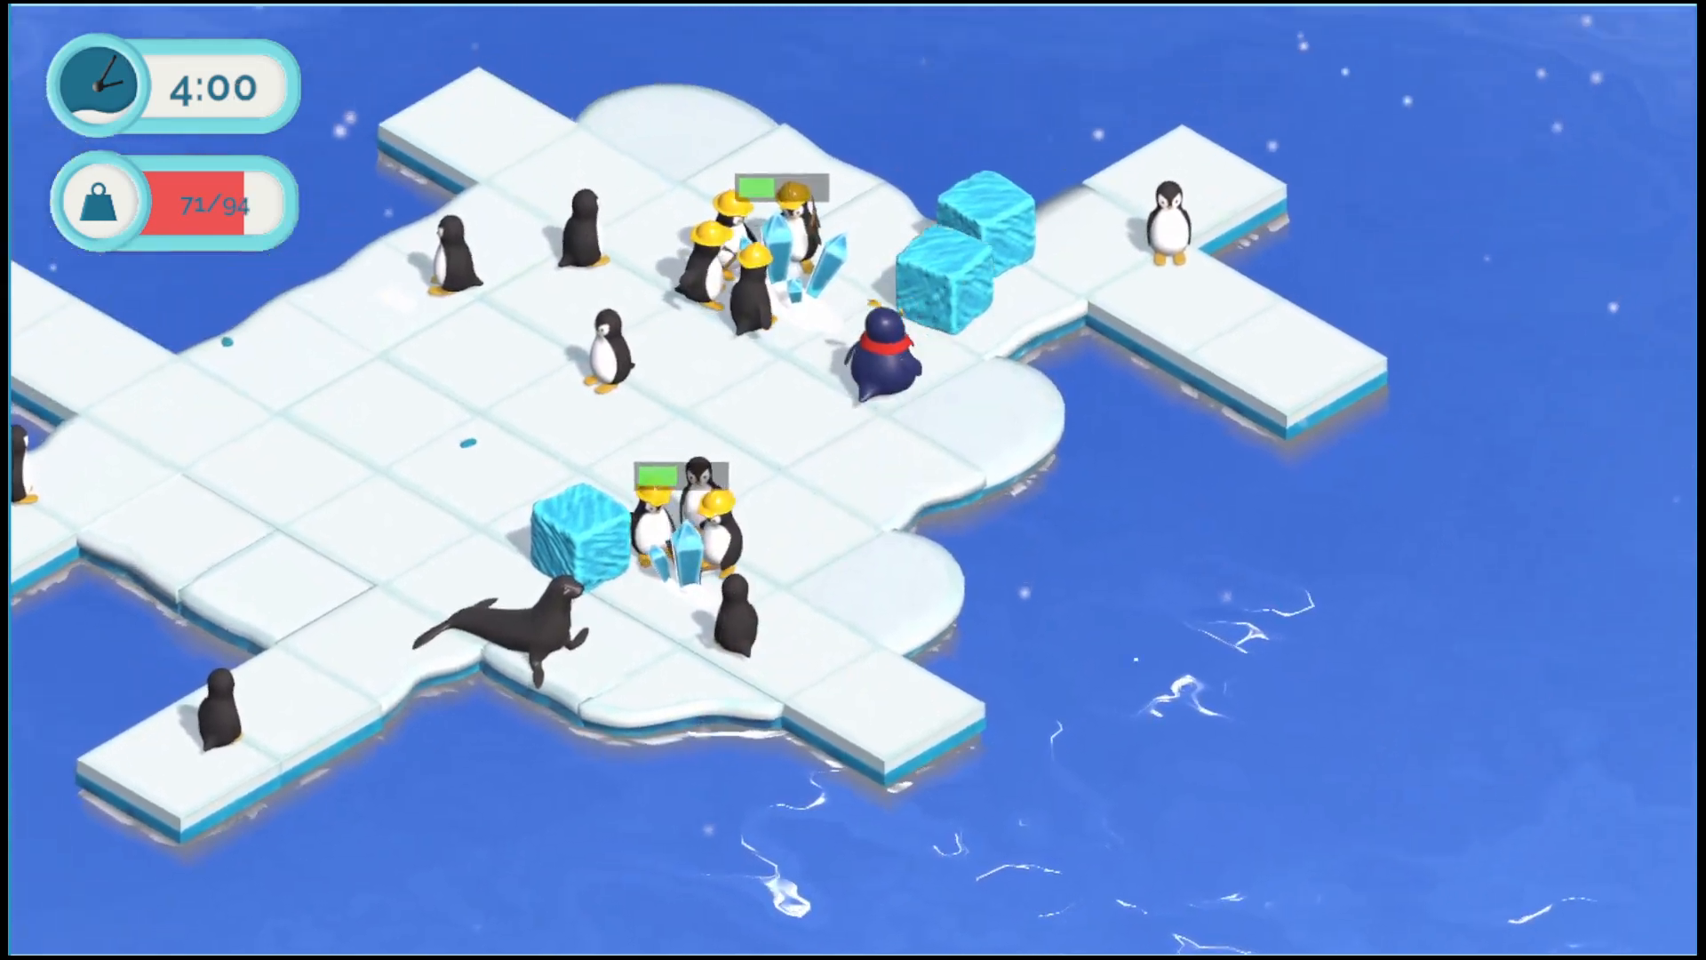
key("s")
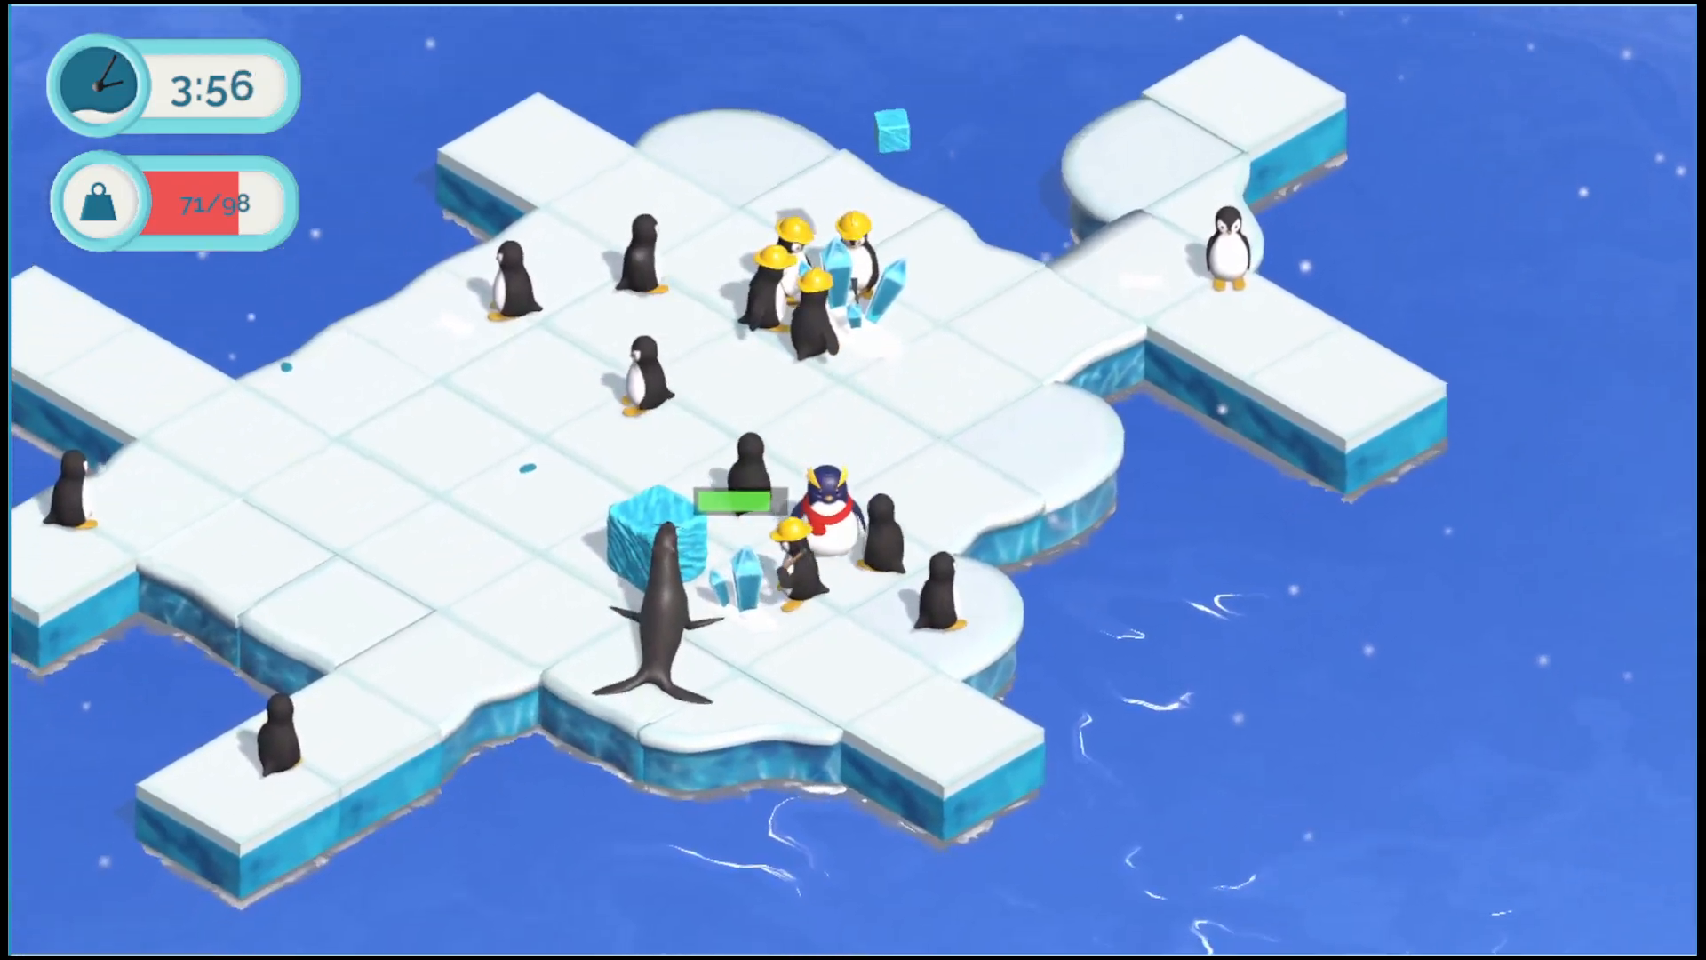
key("d")
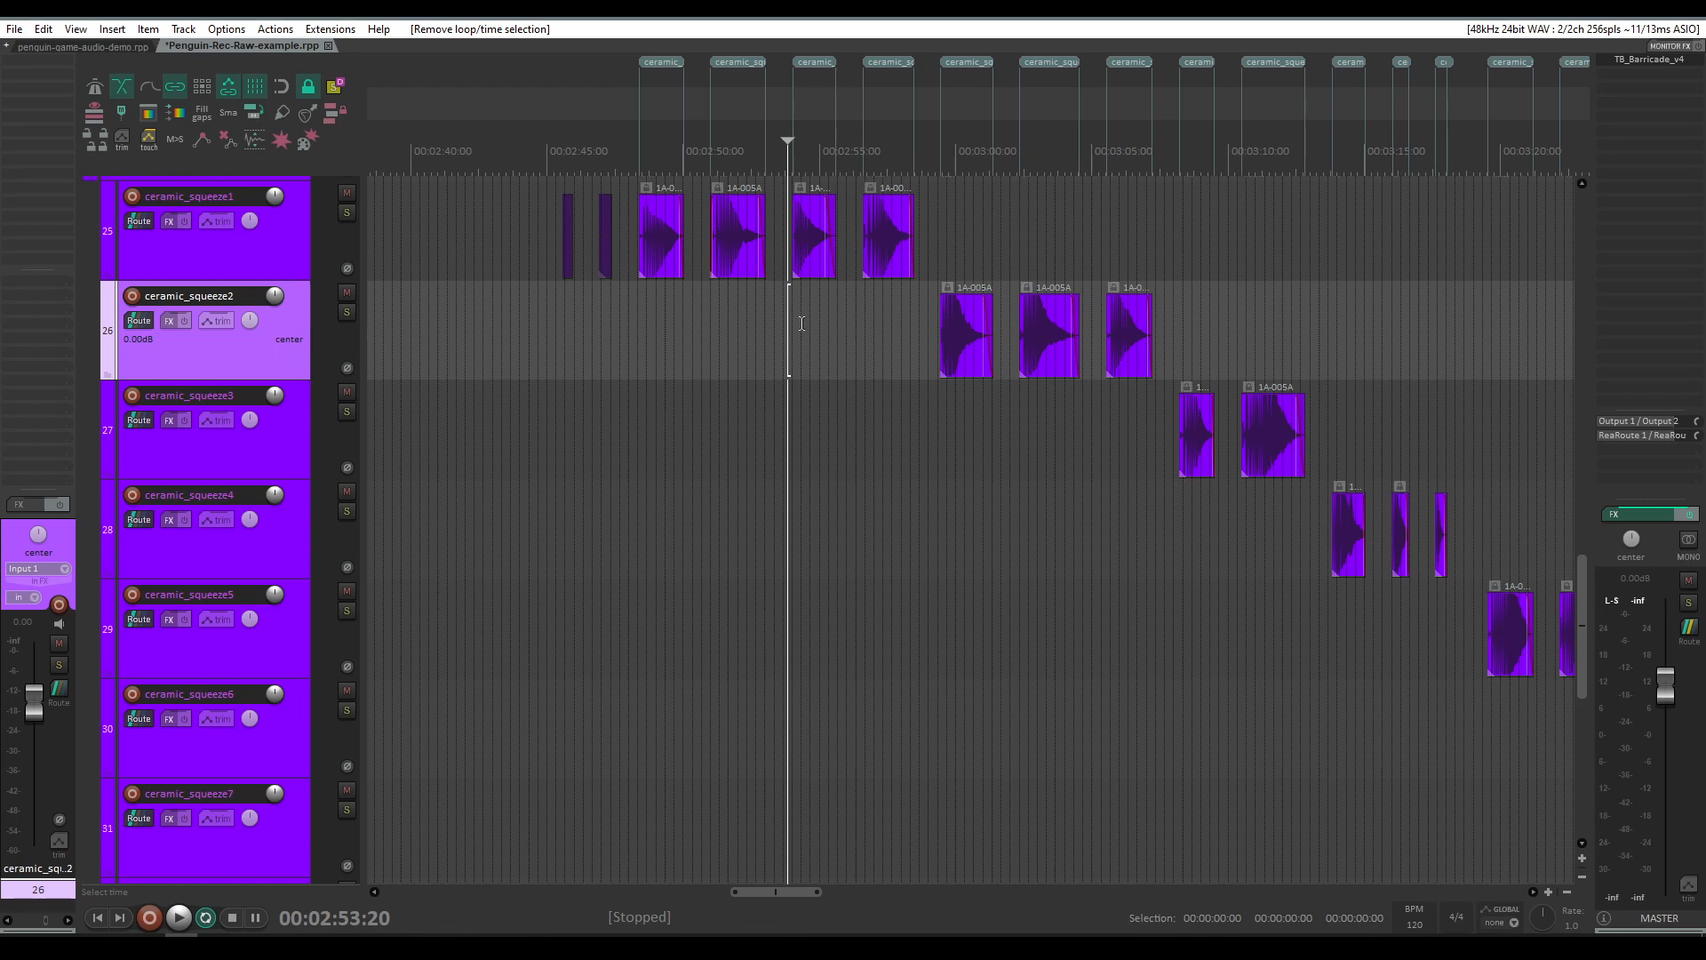
Step: Play back the ceramic squeeze takes on the ceramic_squeeze3 and ceramic_squeeze4 tracks of the recording session
scroll(808, 319, "right", 3)
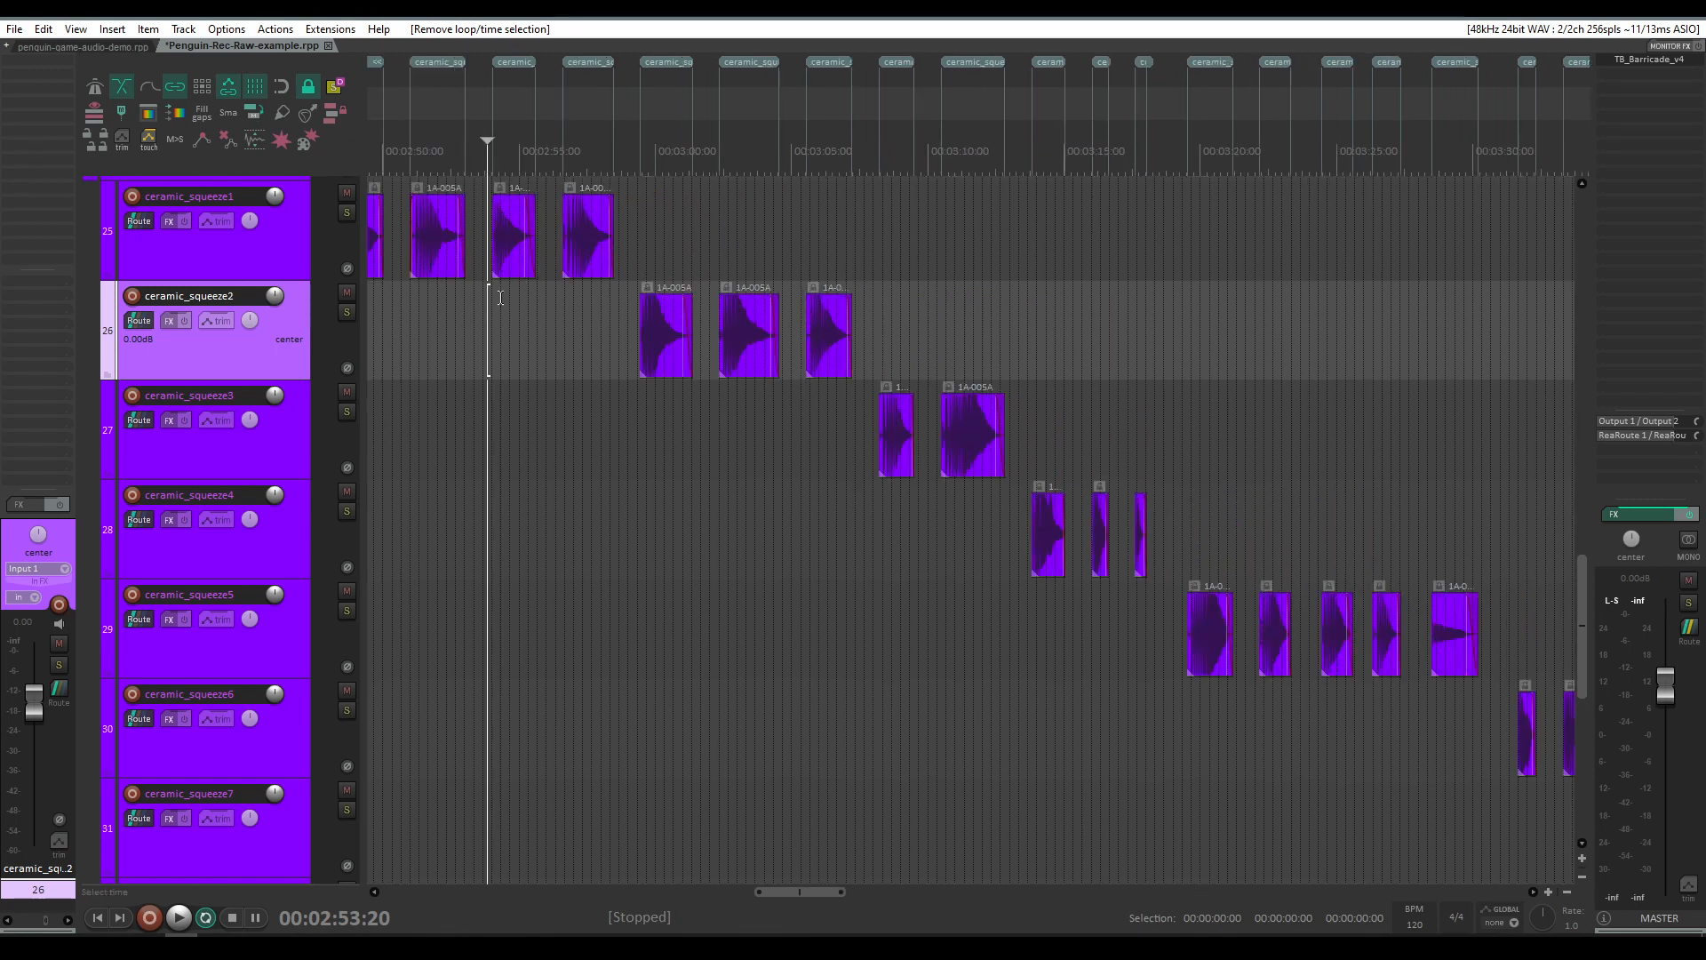
left_click(721, 400)
key("space")
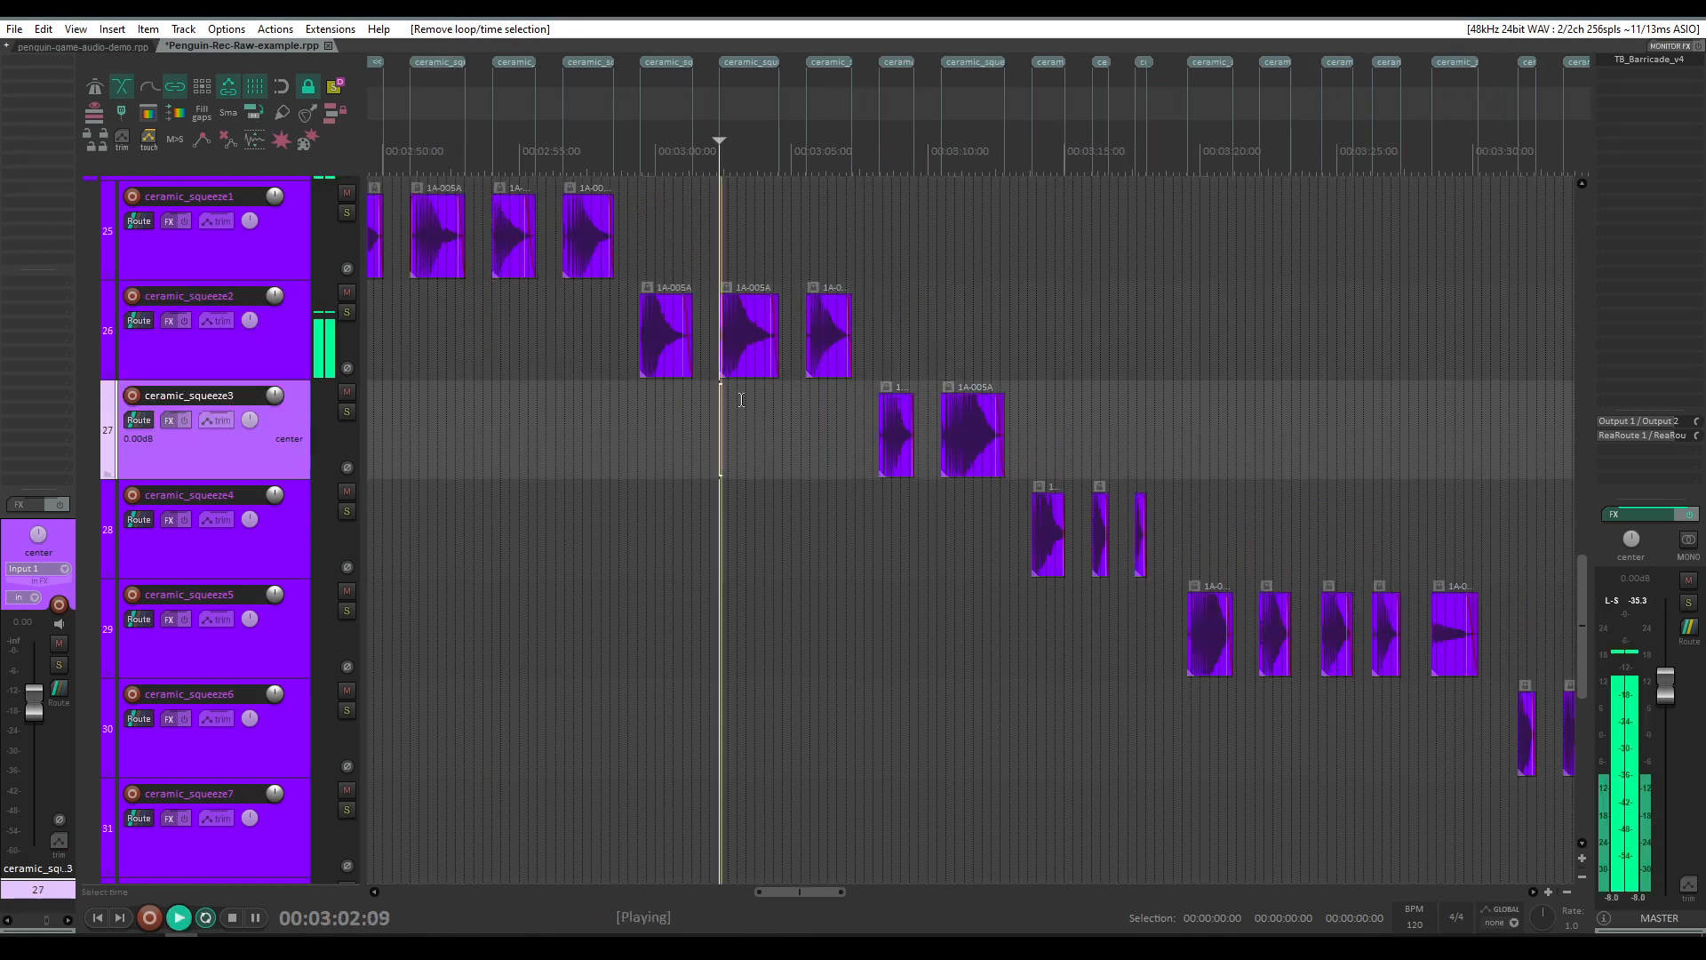
left_click(942, 487)
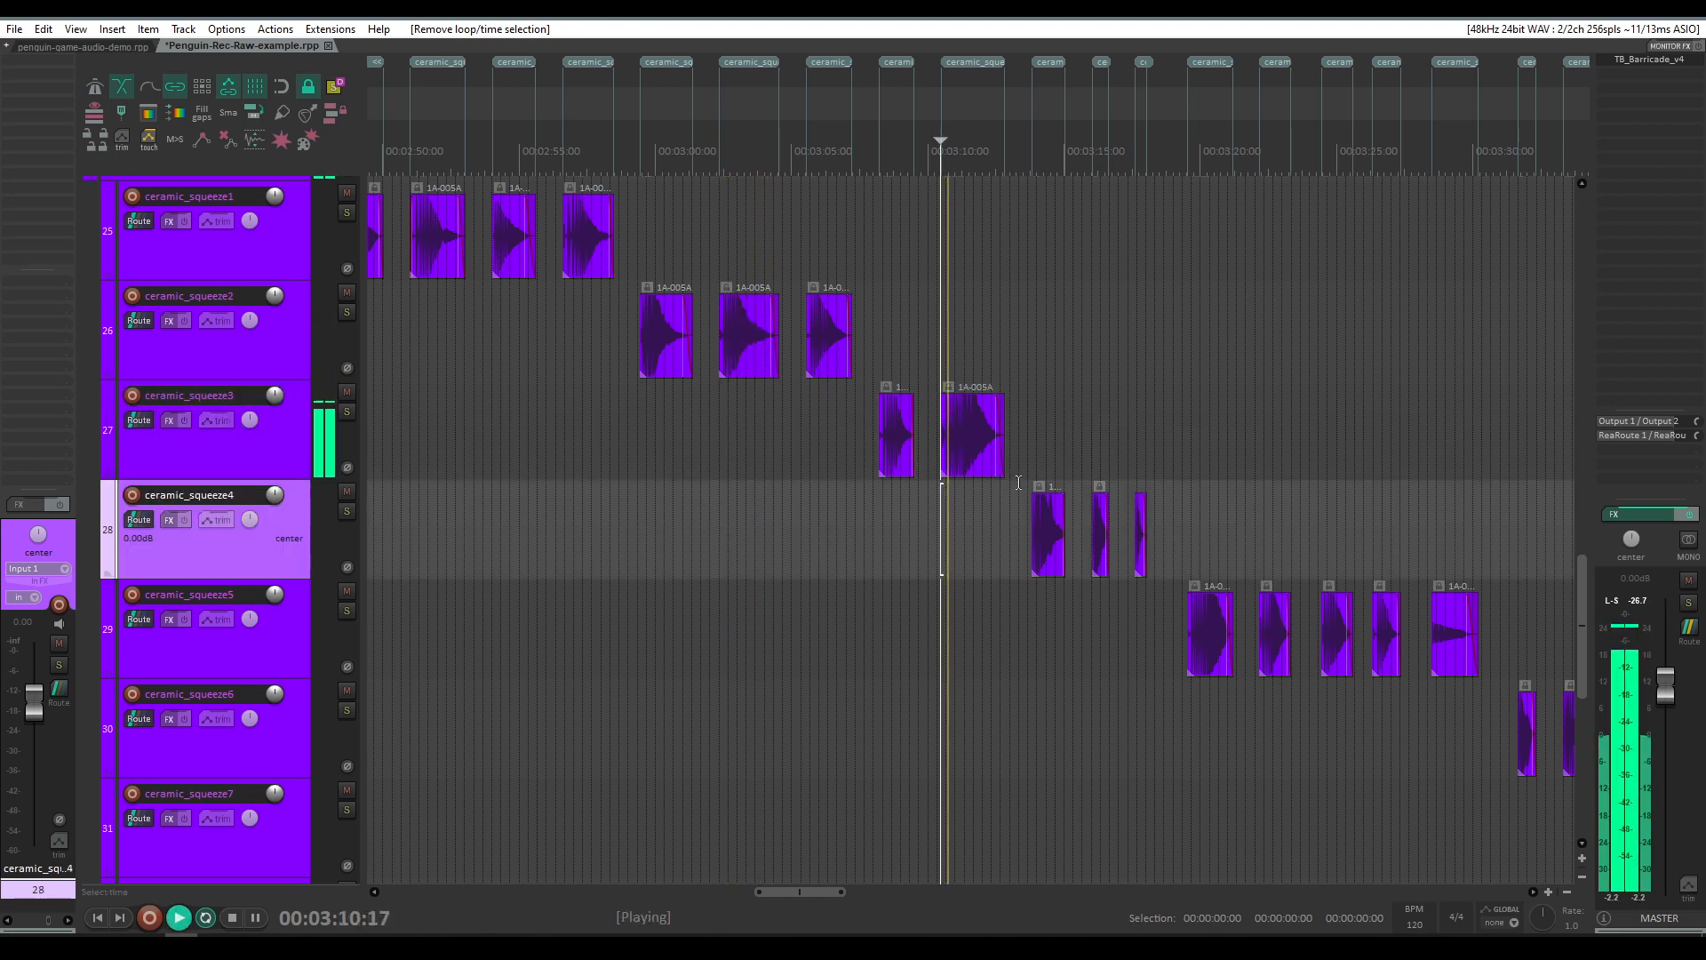
left_click(1186, 689)
key("space")
Step: Enlarge the ceramic_squeeze2 track's height to inspect its zoomed-in take waveforms
scroll(716, 403, "up", 8)
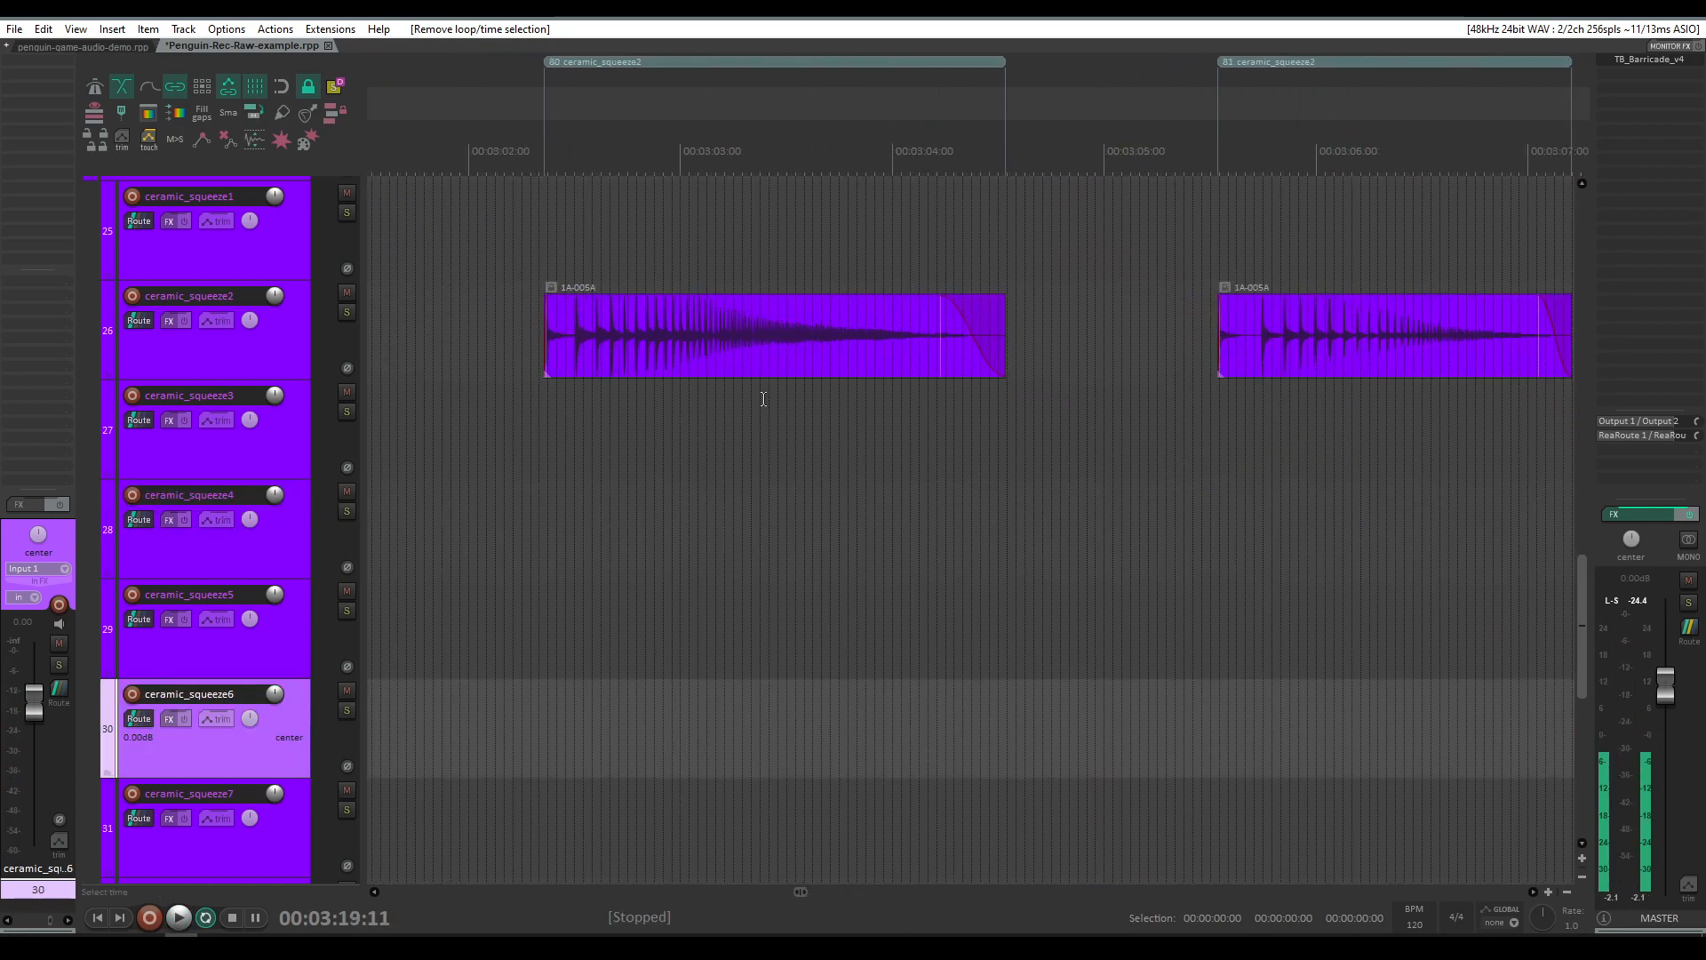
left_click_drag(269, 376, 651, 499)
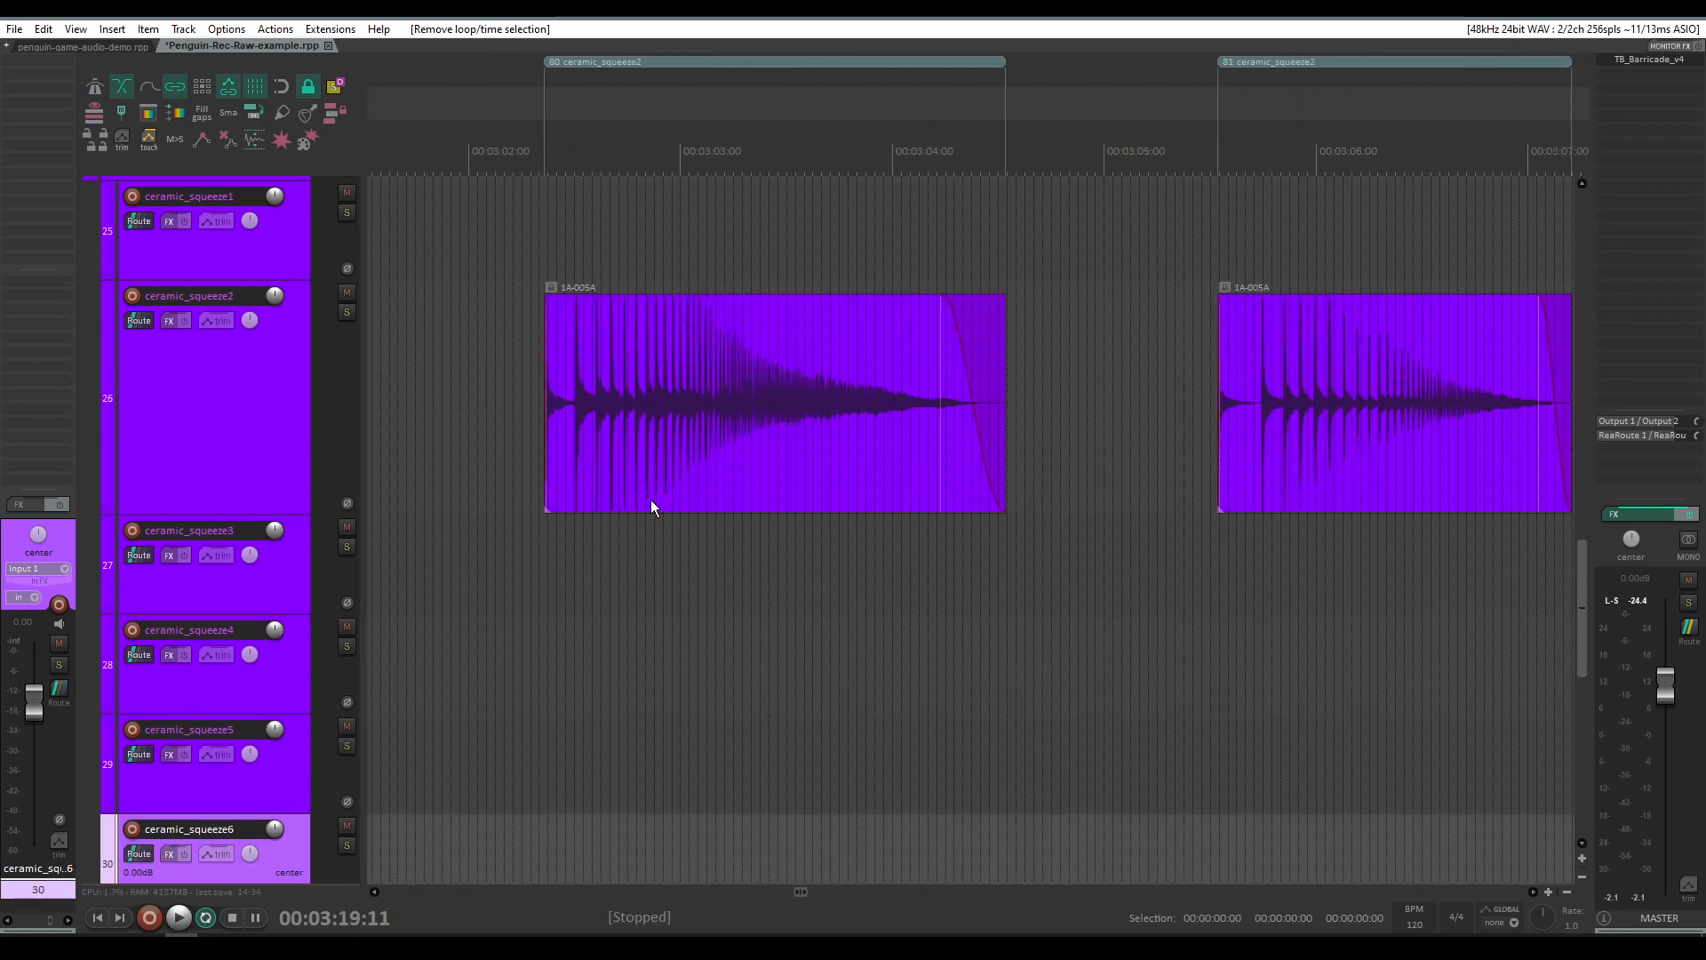
scroll(649, 496, "up", 5)
scroll(1187, 410, "down", 5)
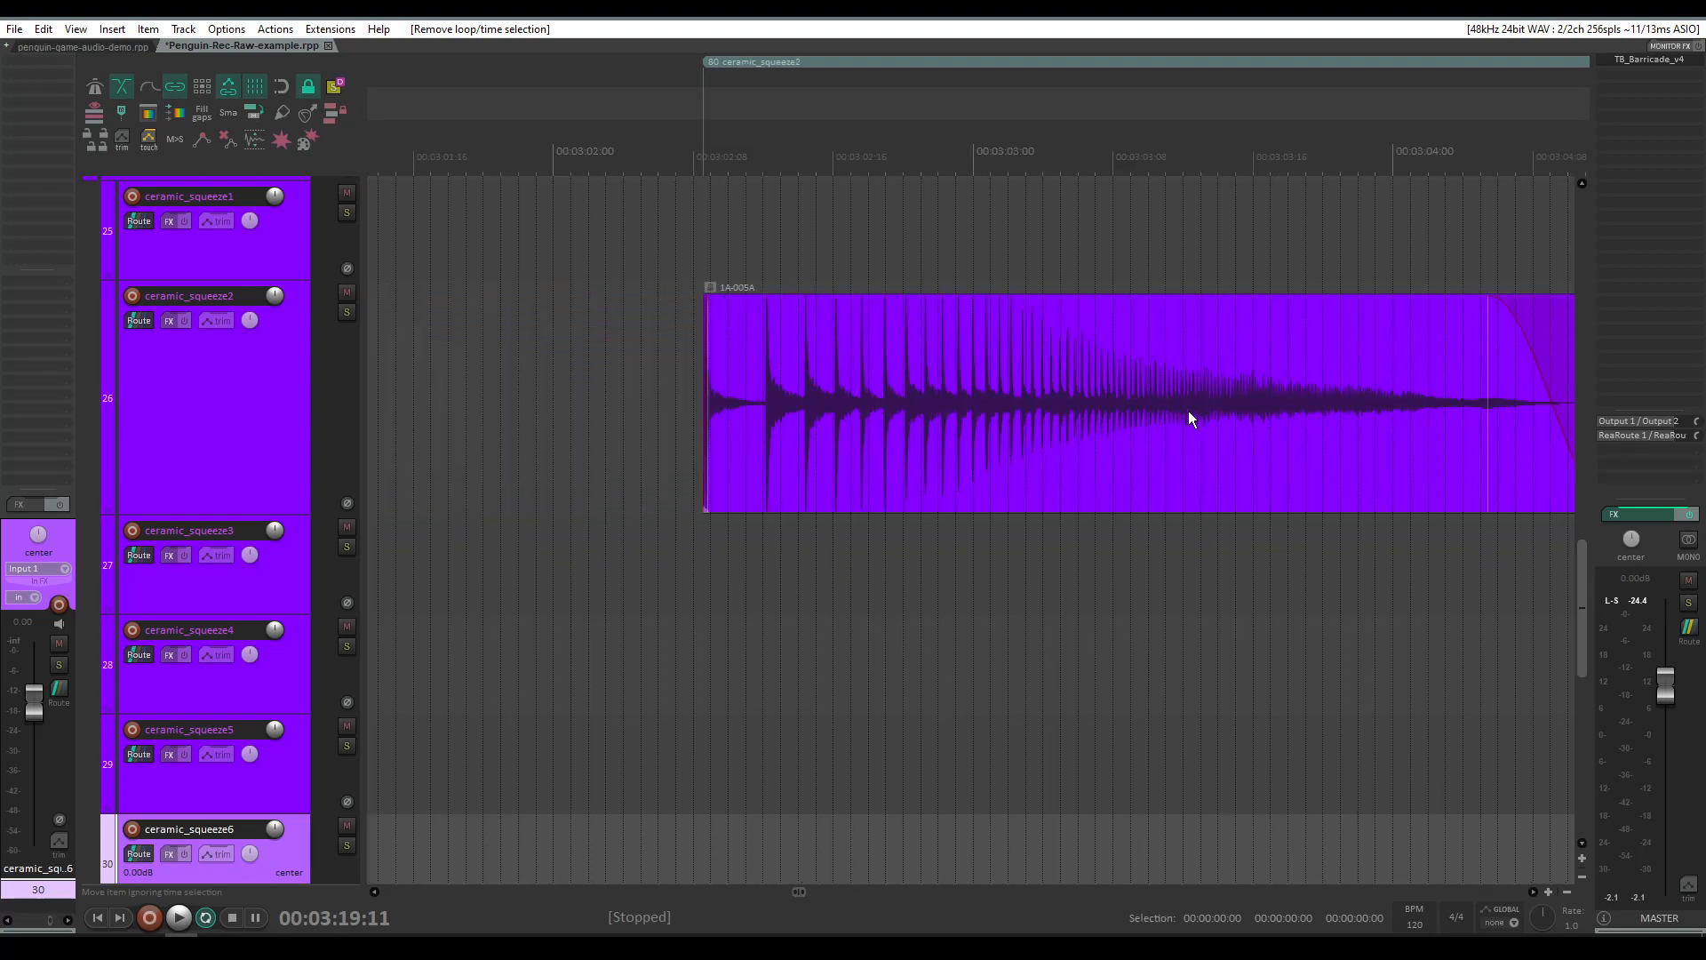
left_click(955, 545)
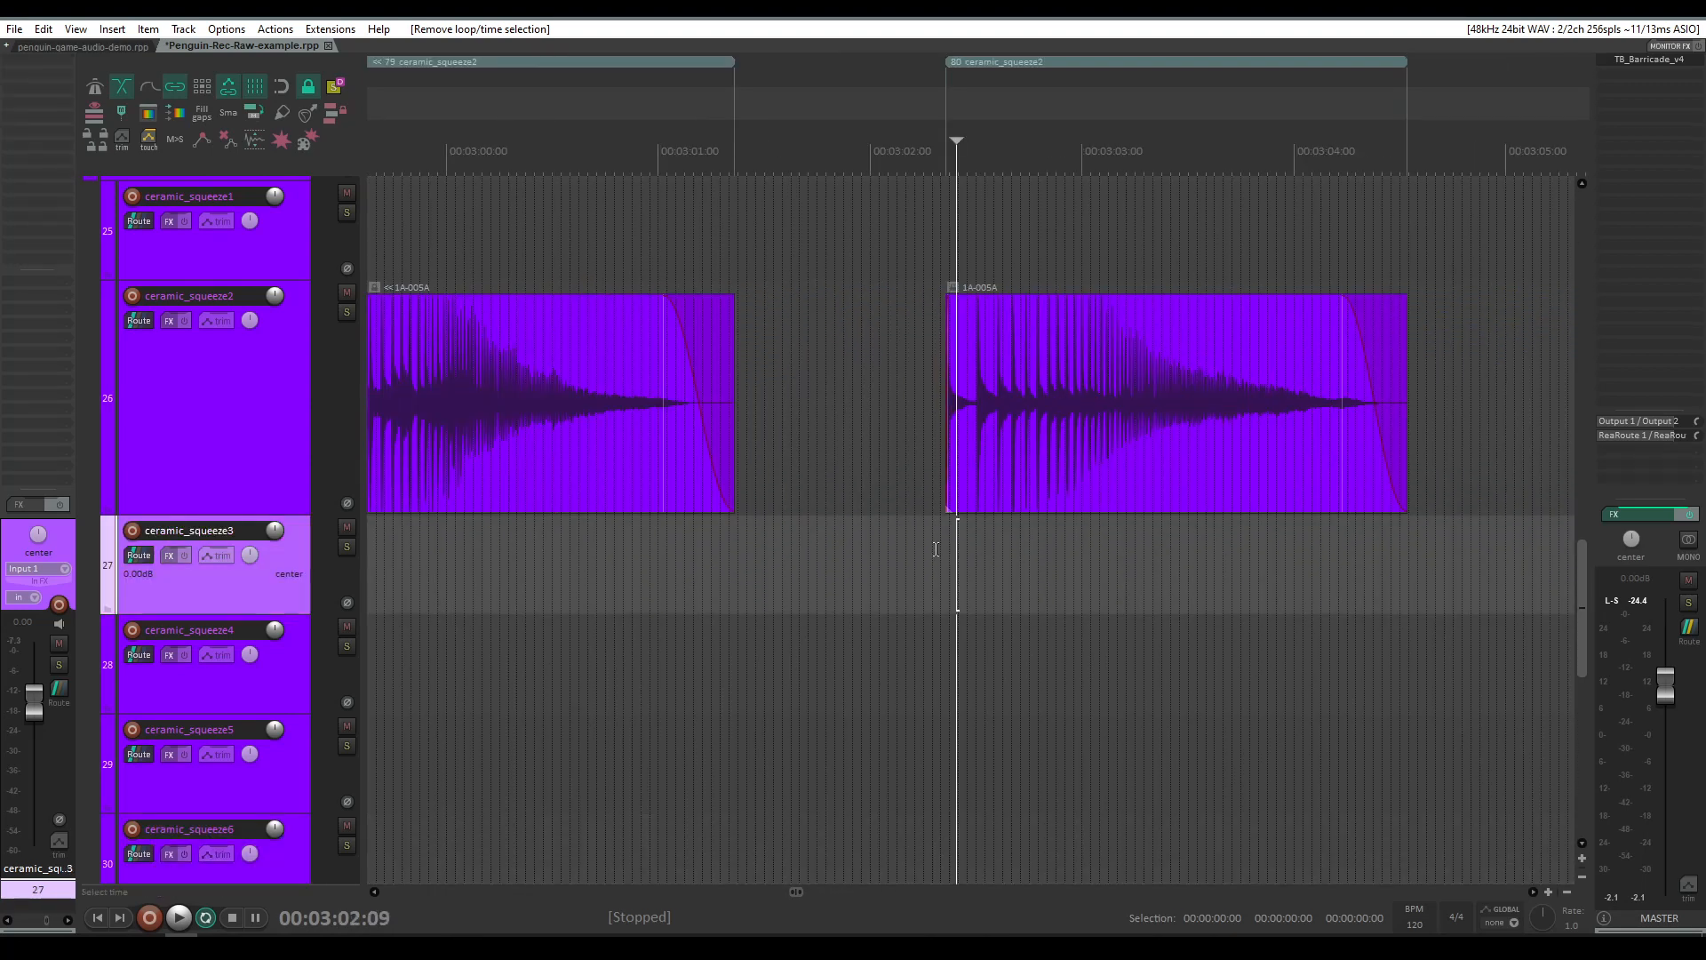
scroll(925, 546, "down", 3)
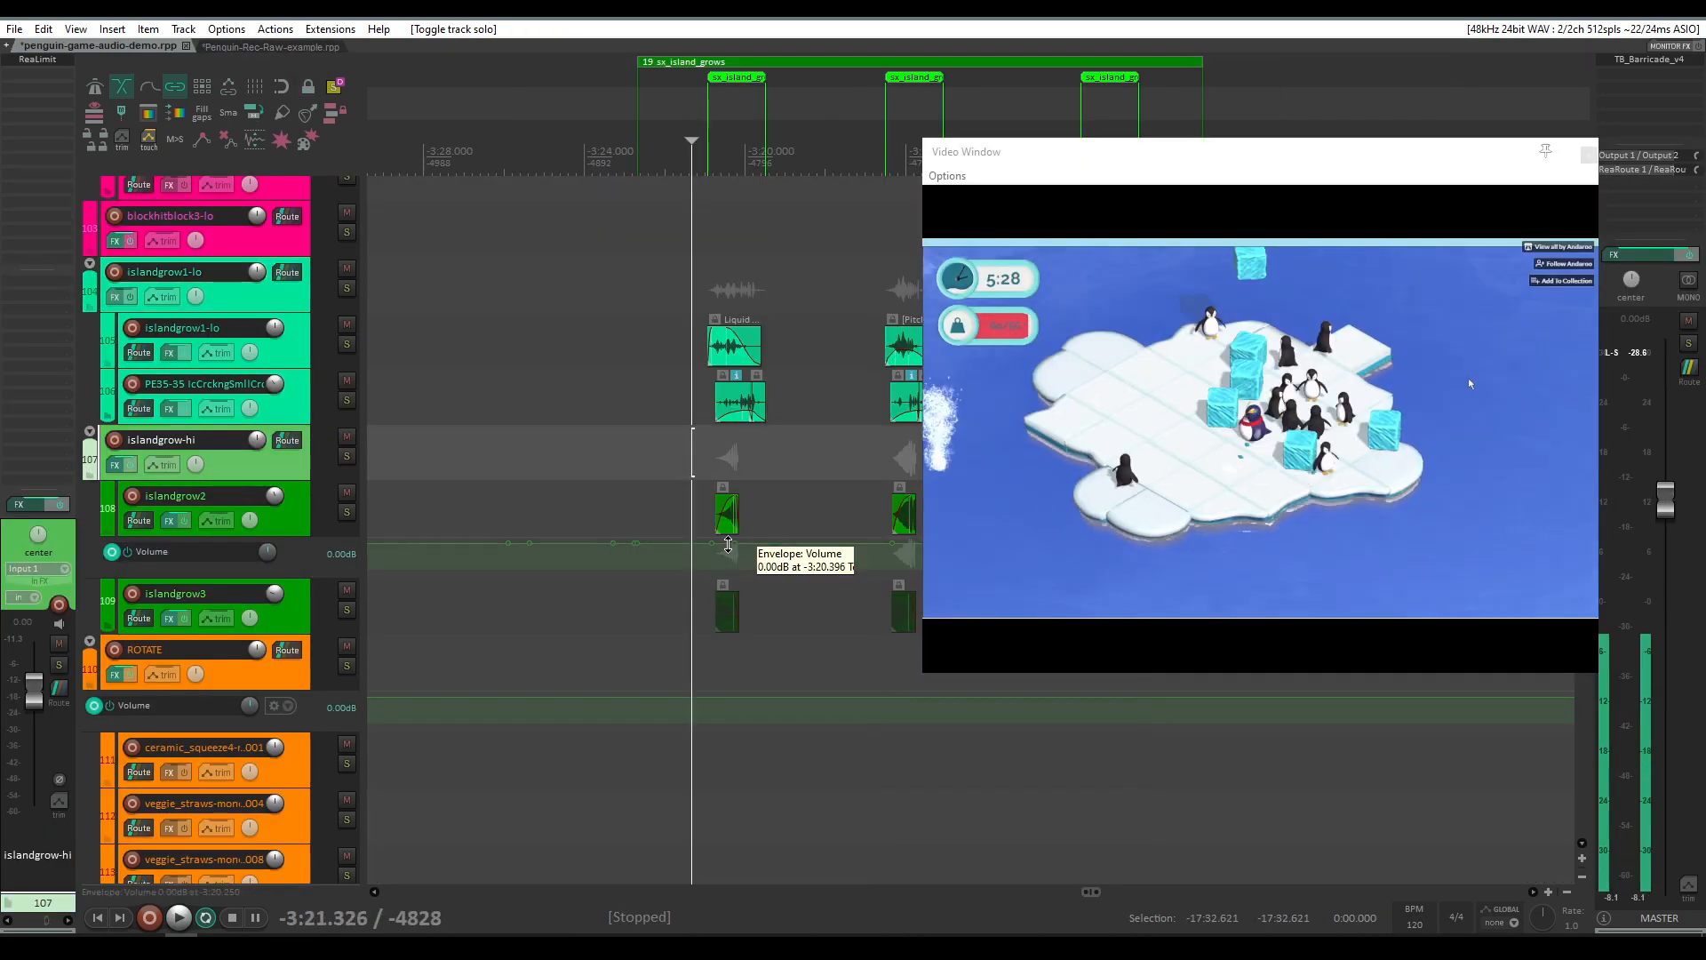
Step: Solo the islandgrow2 track and play it against the video from the sx_island_grows cue
scroll(730, 531, "up", 3)
left_click(347, 512)
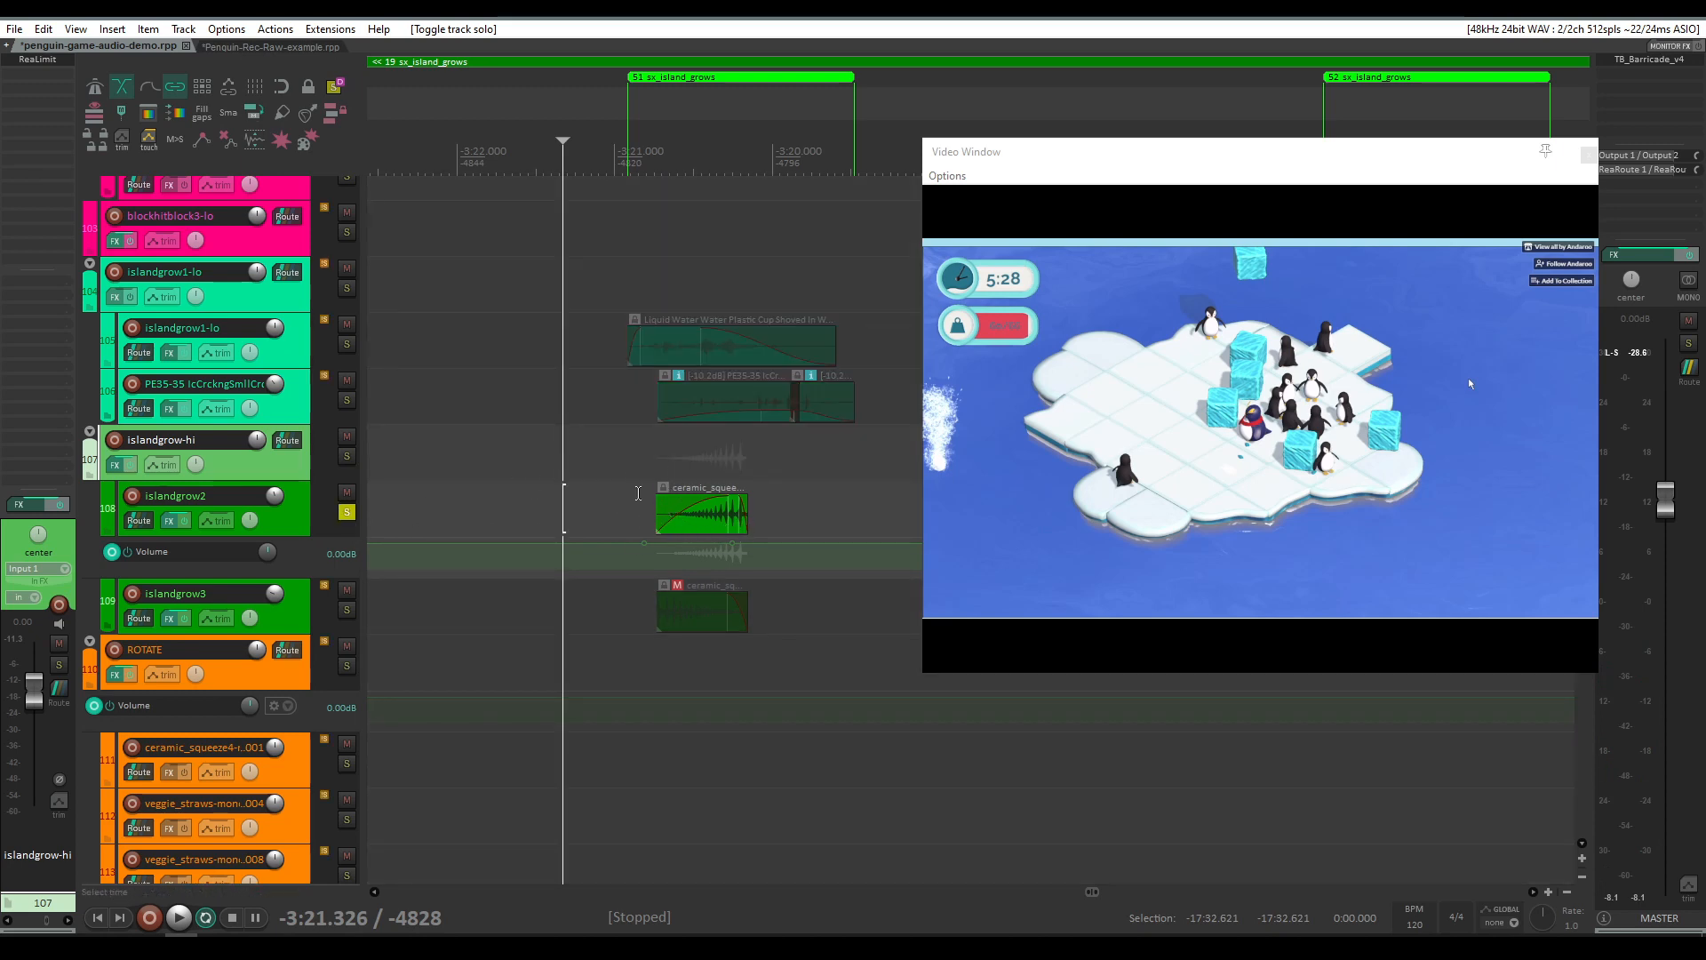
left_click(640, 498)
key("space")
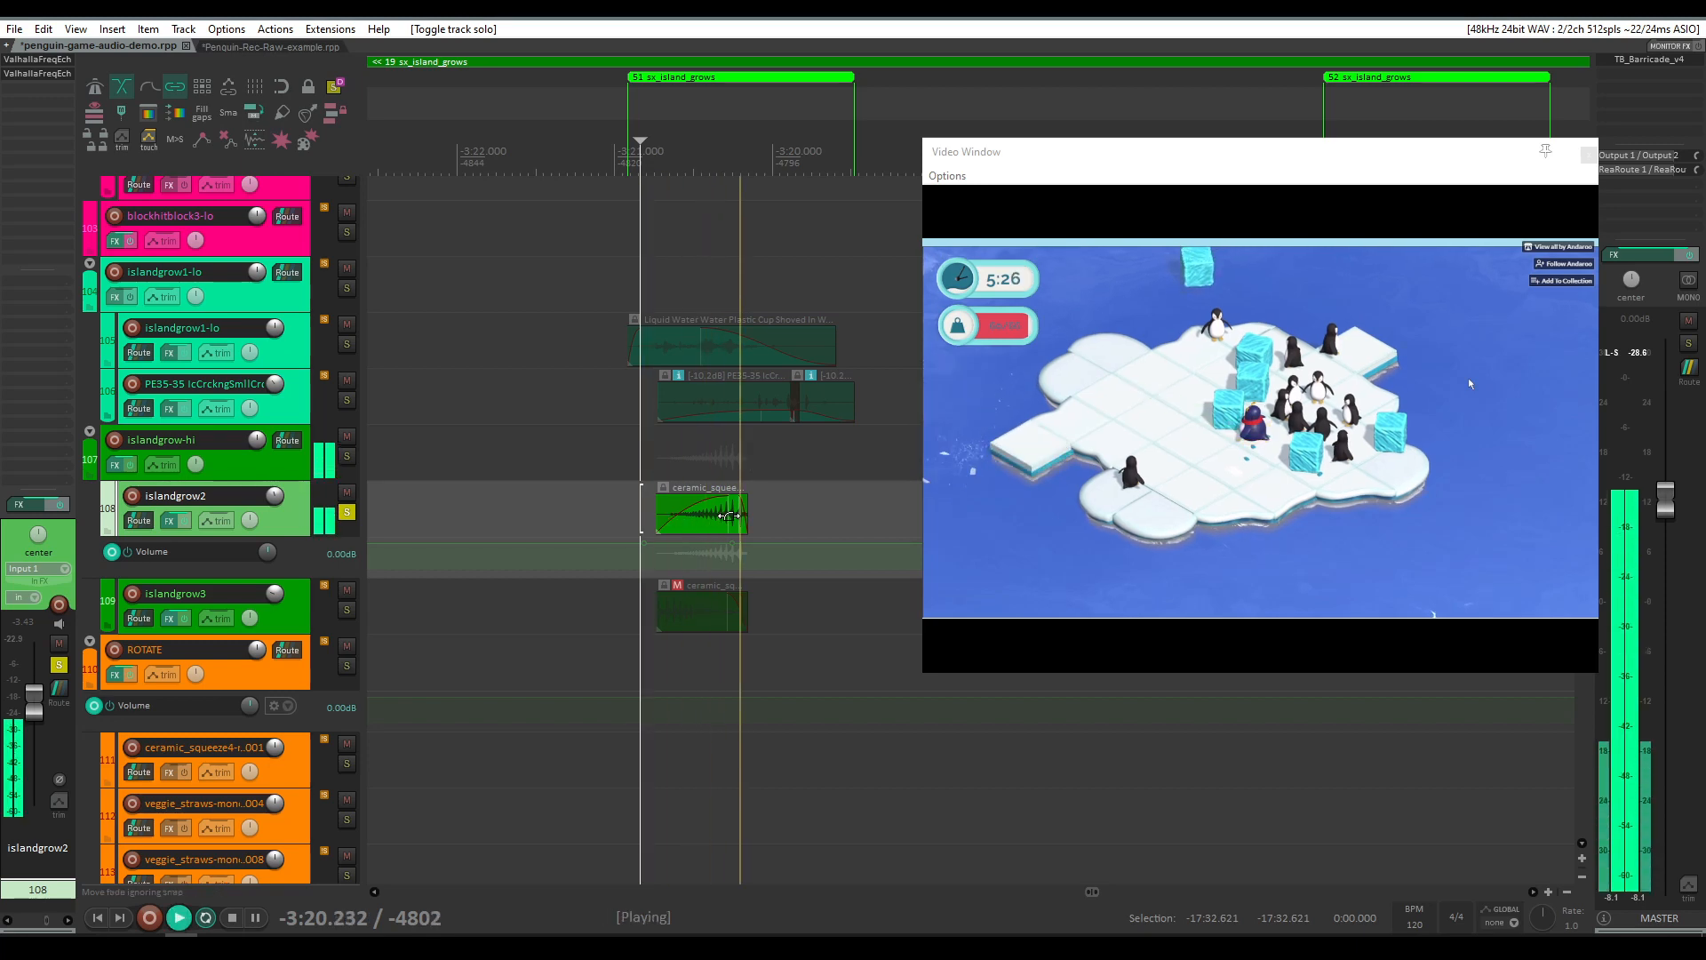
key("space")
Step: Open the islandgrow2 FX chain to review its ValhallaFreqEcho settings and play the track with it
scroll(723, 518, "down", 3)
scroll(722, 518, "right", 3)
left_click(168, 522)
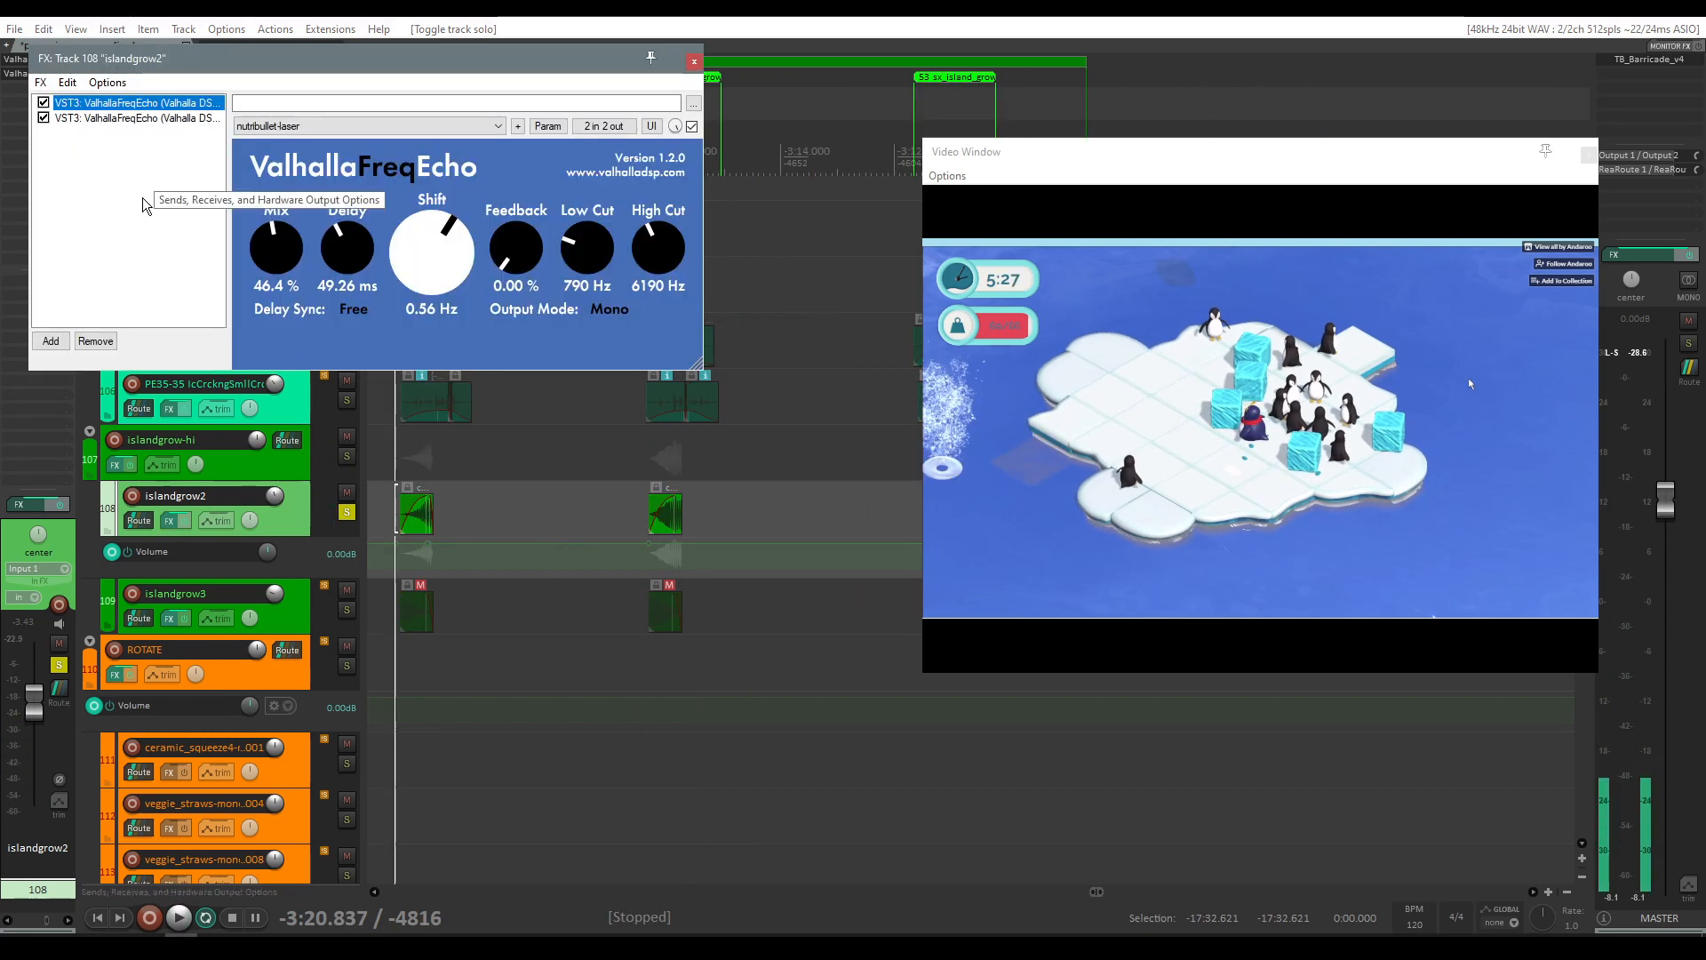
key("space")
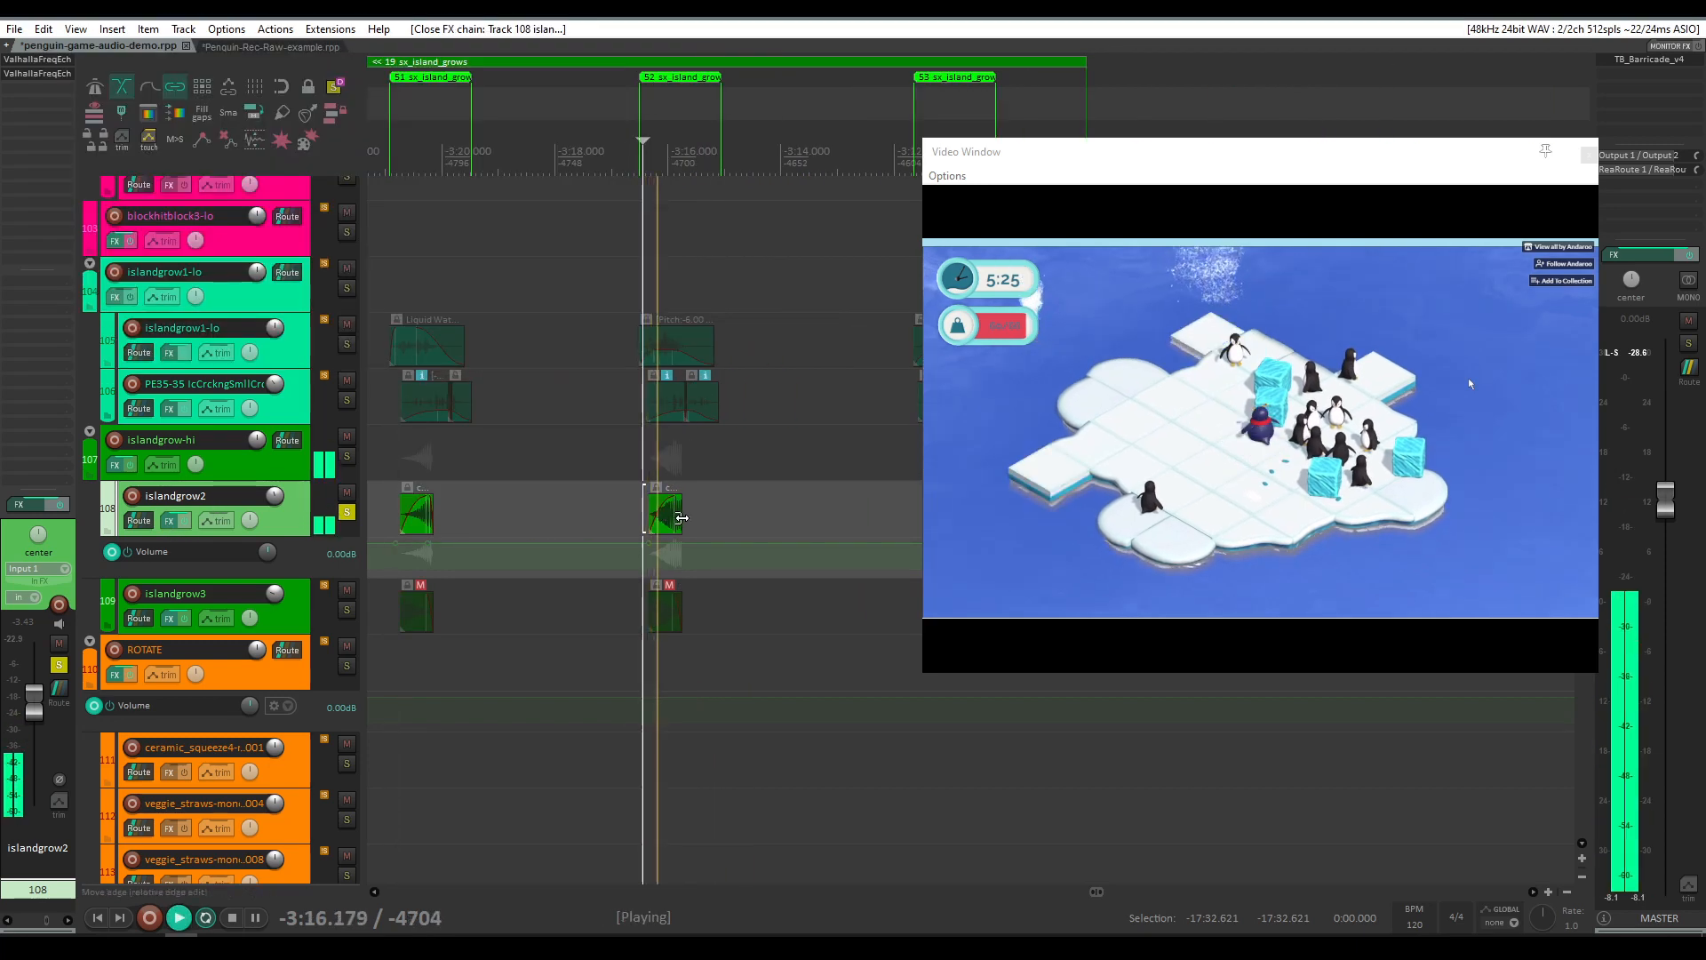
scroll(681, 518, "down", 2)
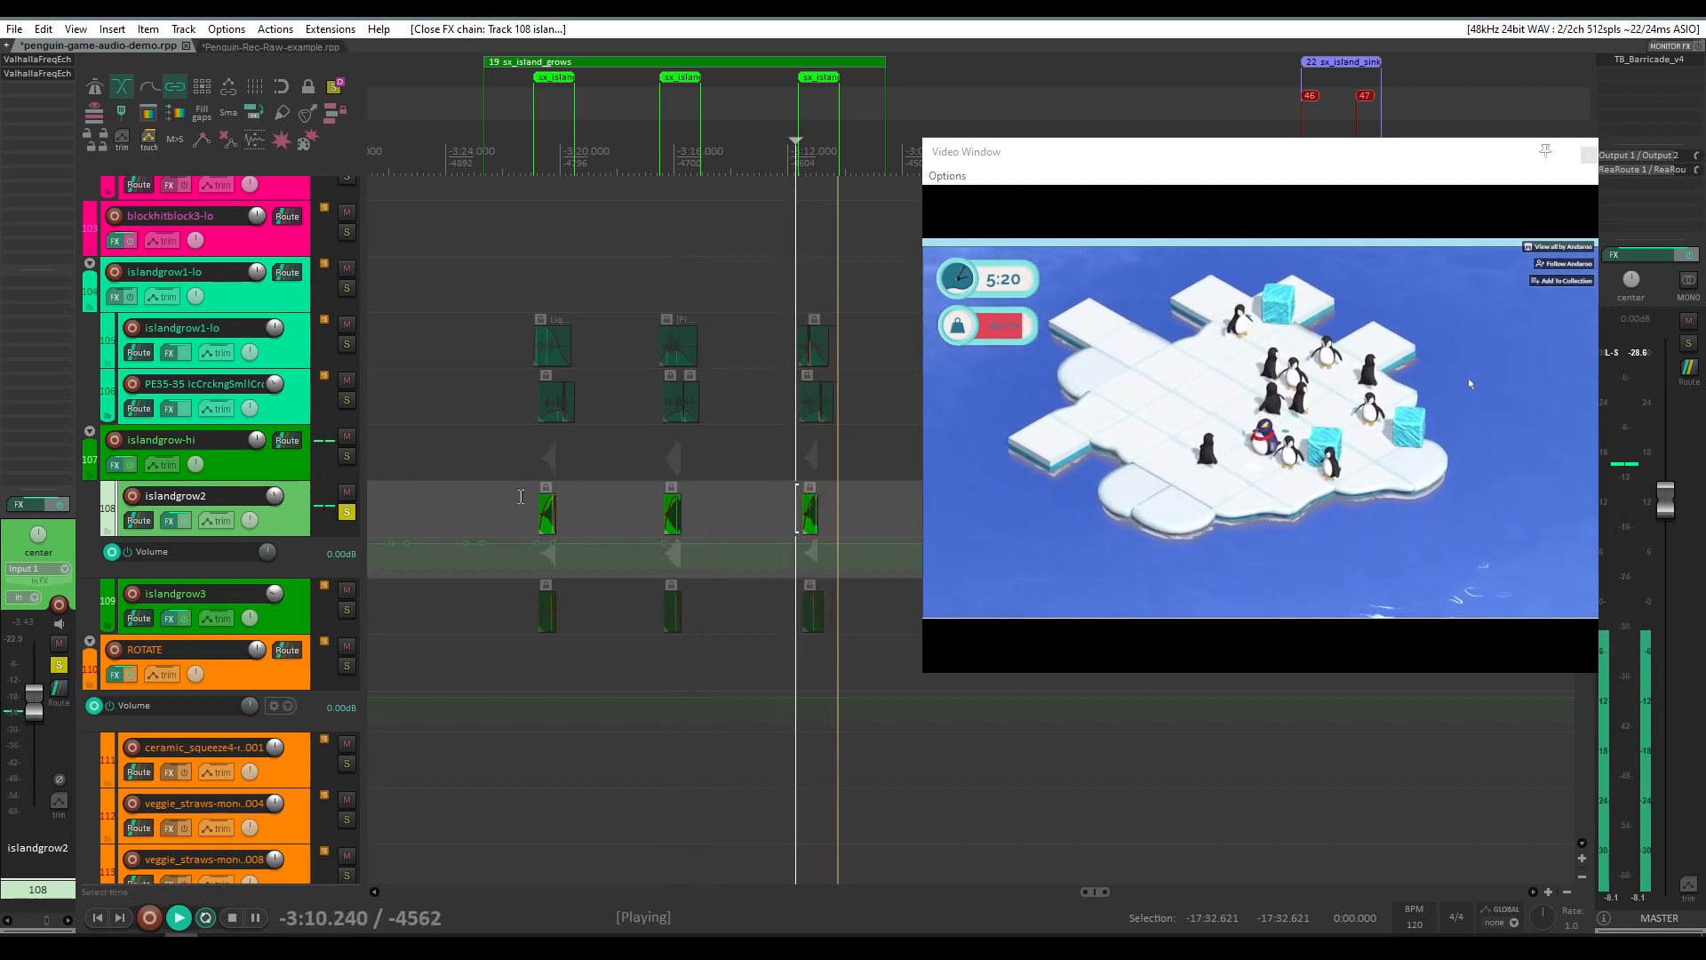
left_click(520, 494)
key("space")
Step: Move the solo from islandgrow2 to islandgrow1-lo and play that layer against the video
left_click(347, 512)
left_click(347, 288)
scroll(551, 318, "up", 3)
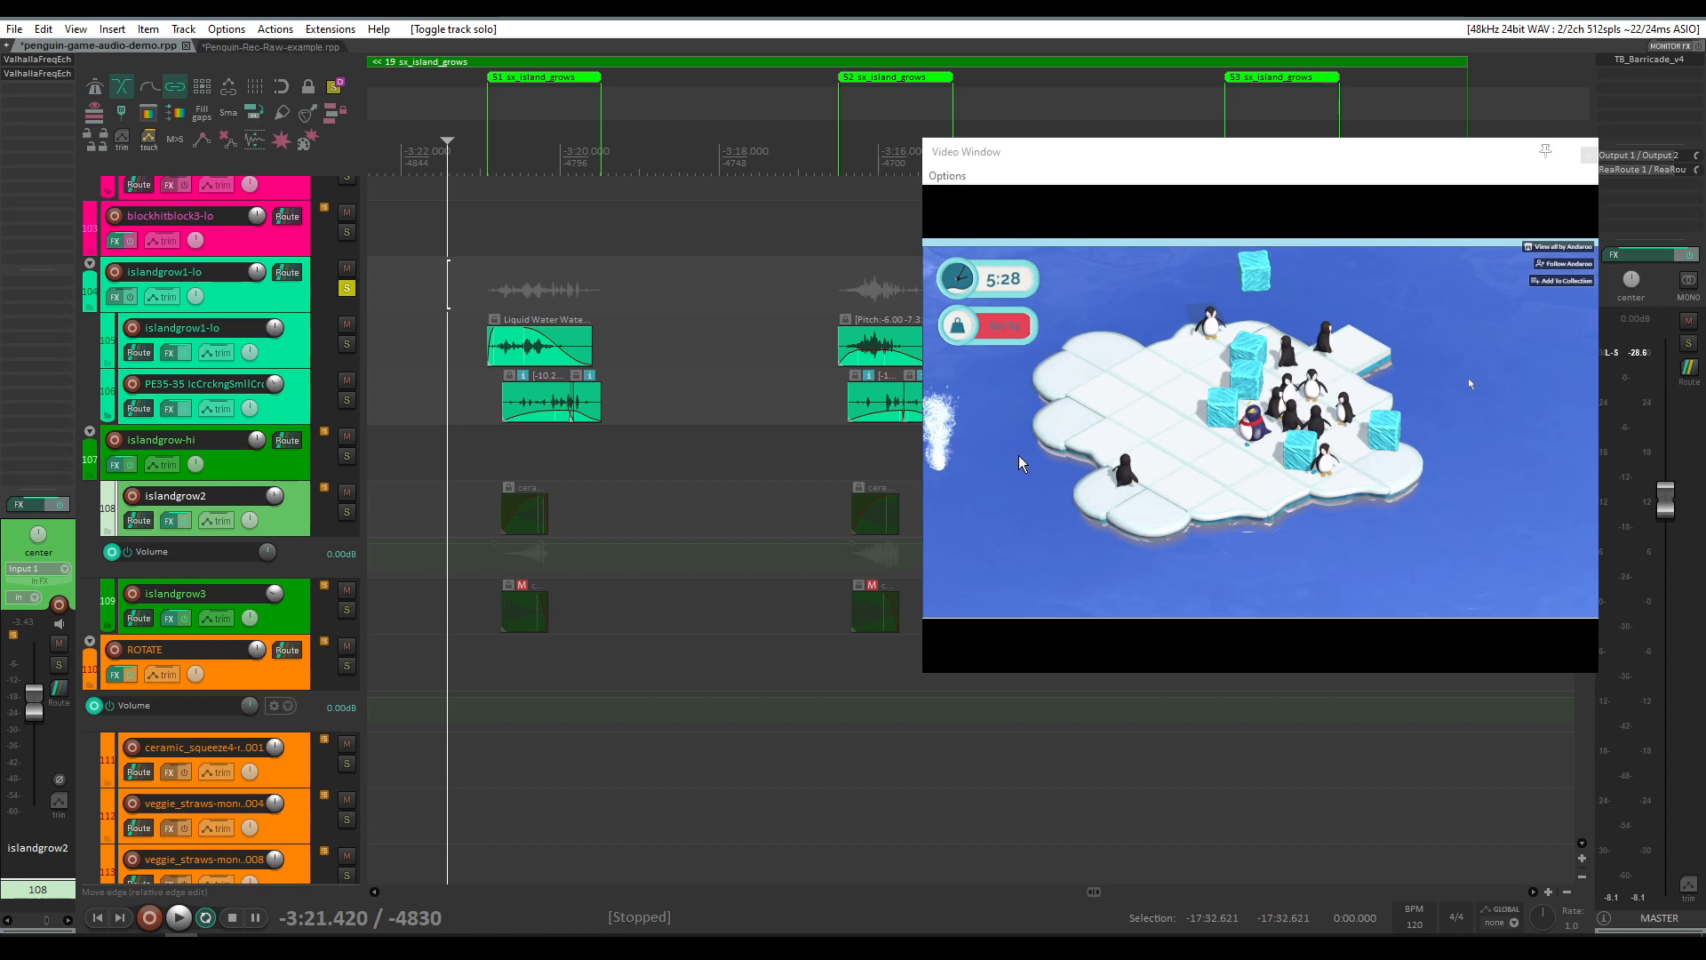
scroll(604, 402, "down", 3)
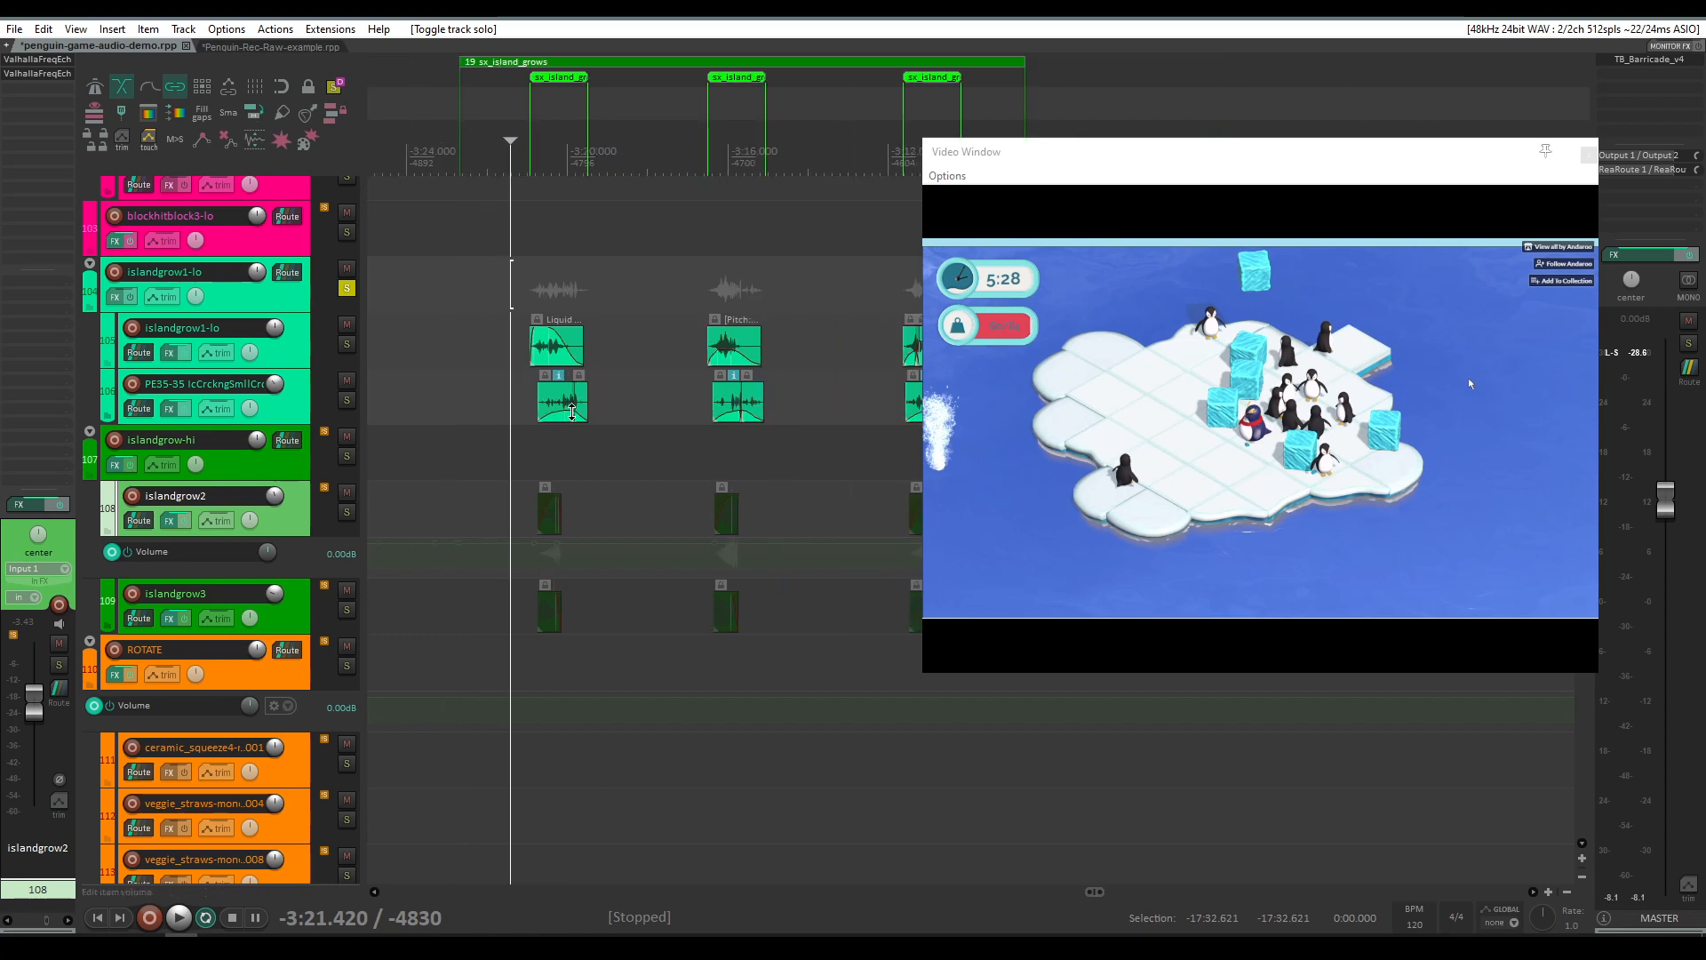
key("space")
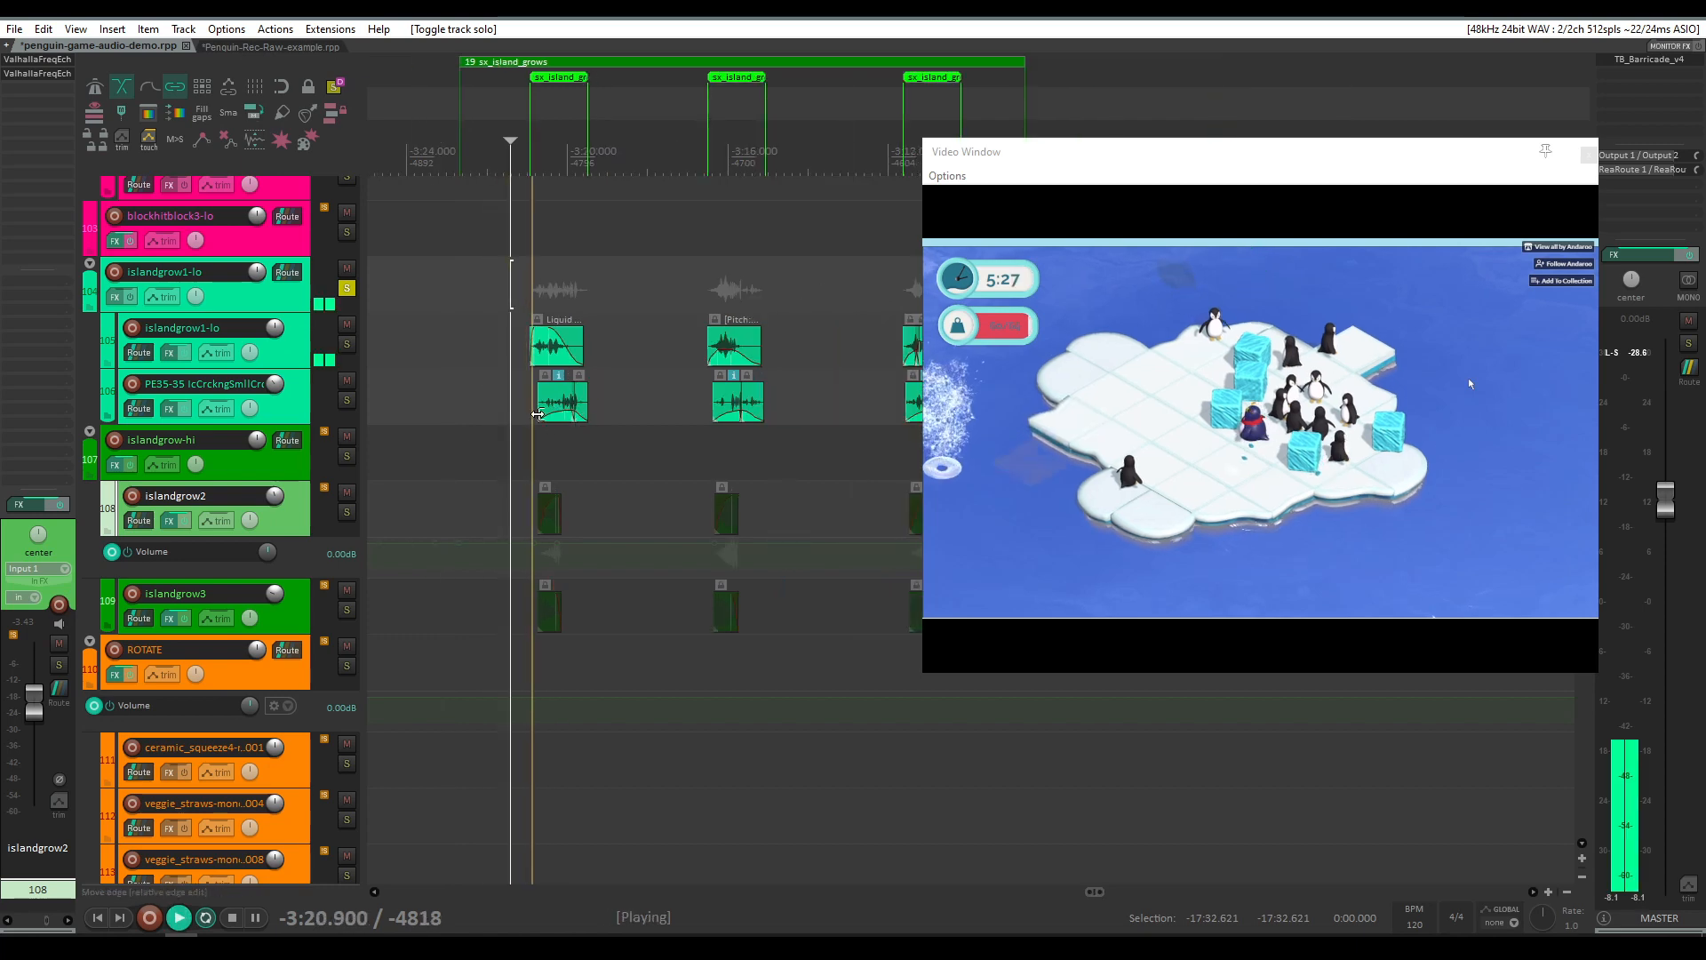
key("space")
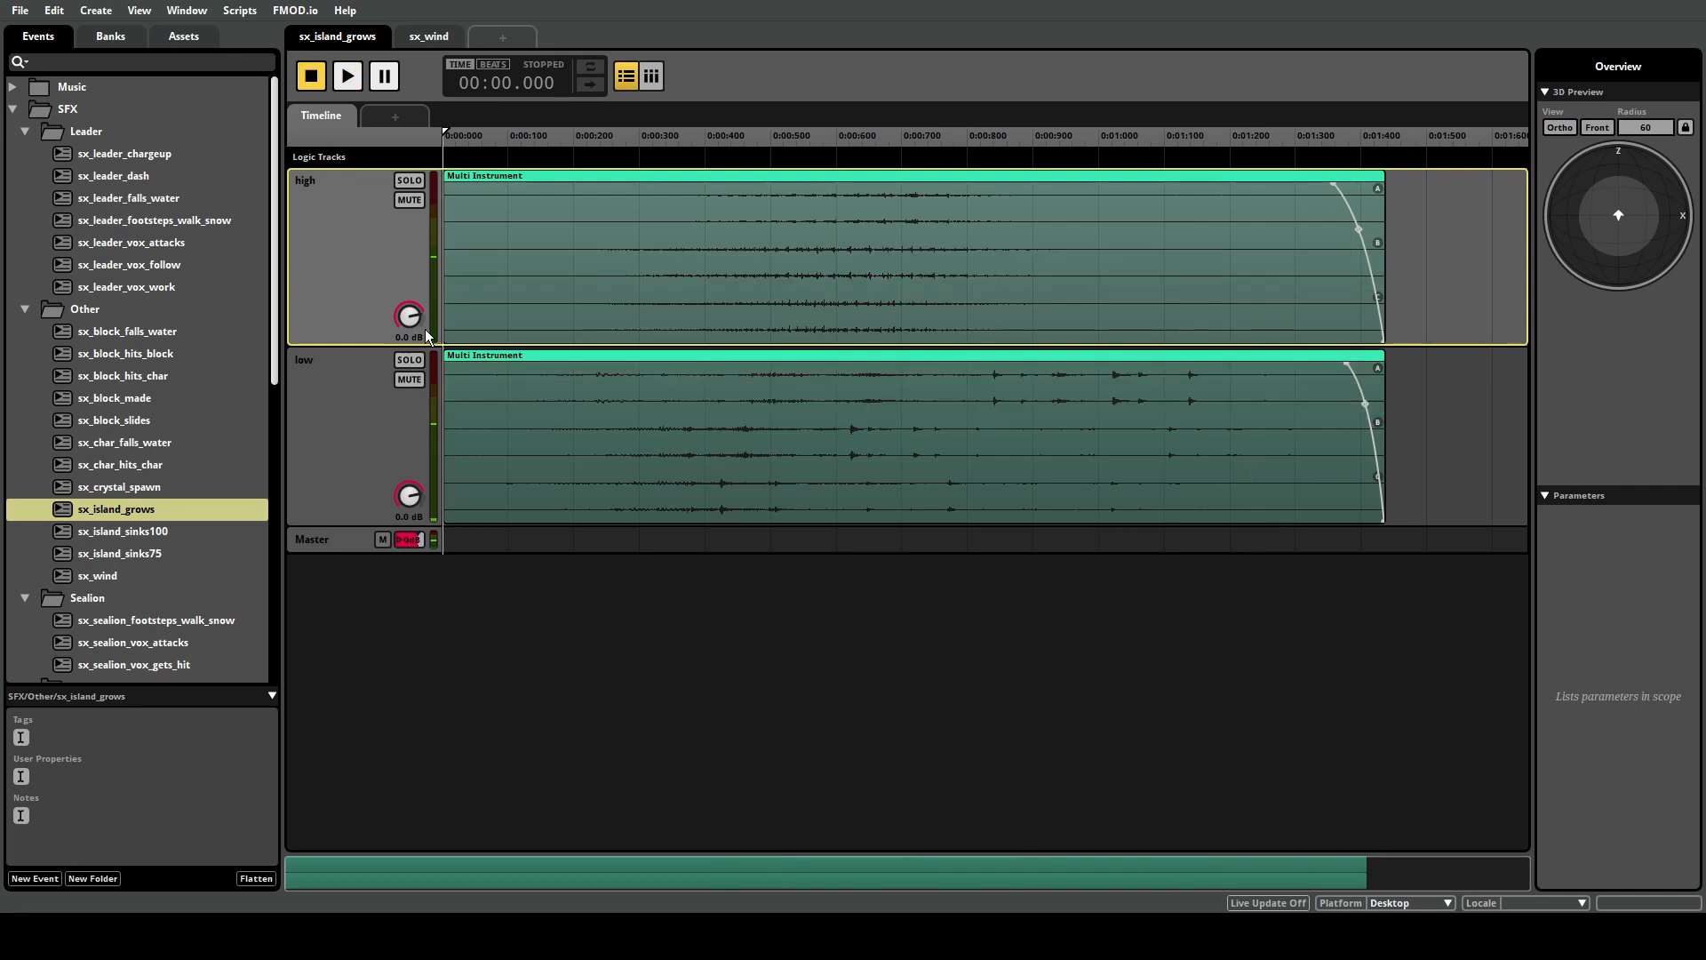
Step: Switch to FMOD Studio and play the sx_island_grows event
key("space")
key("space")
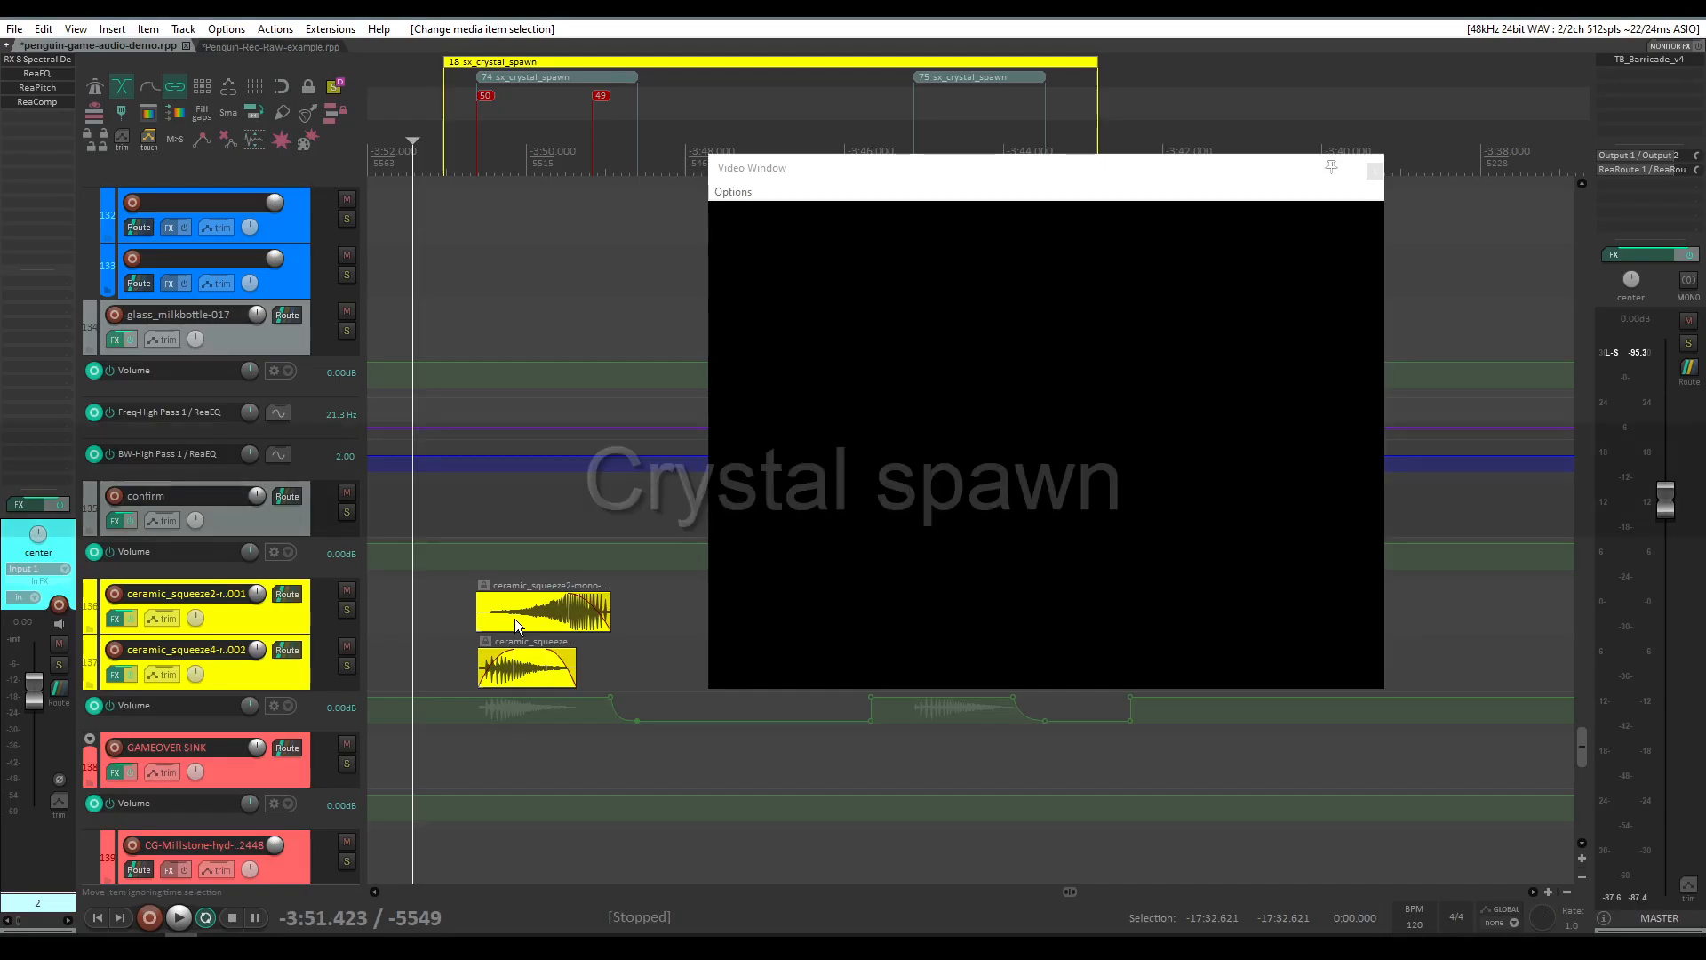
Step: Return to the REAPER project and play the crystal spawn sounds from the start of the sx_crystal_spawn cue
scroll(528, 664, "up", 2)
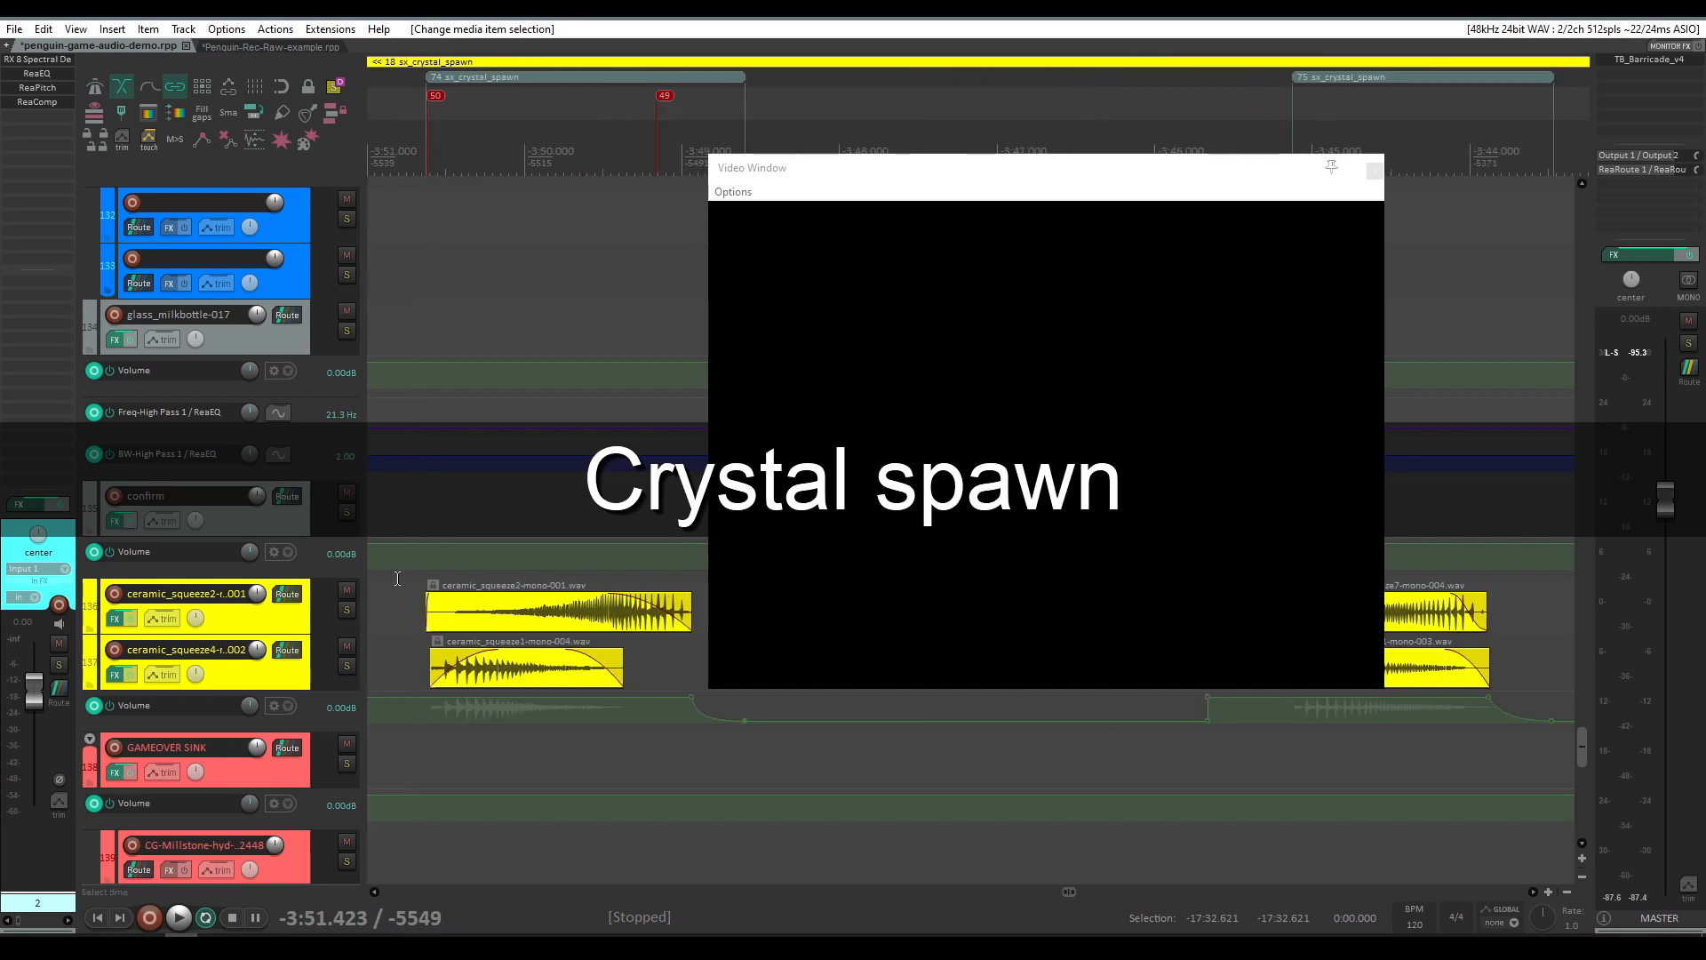
left_click(466, 327)
left_click(560, 306)
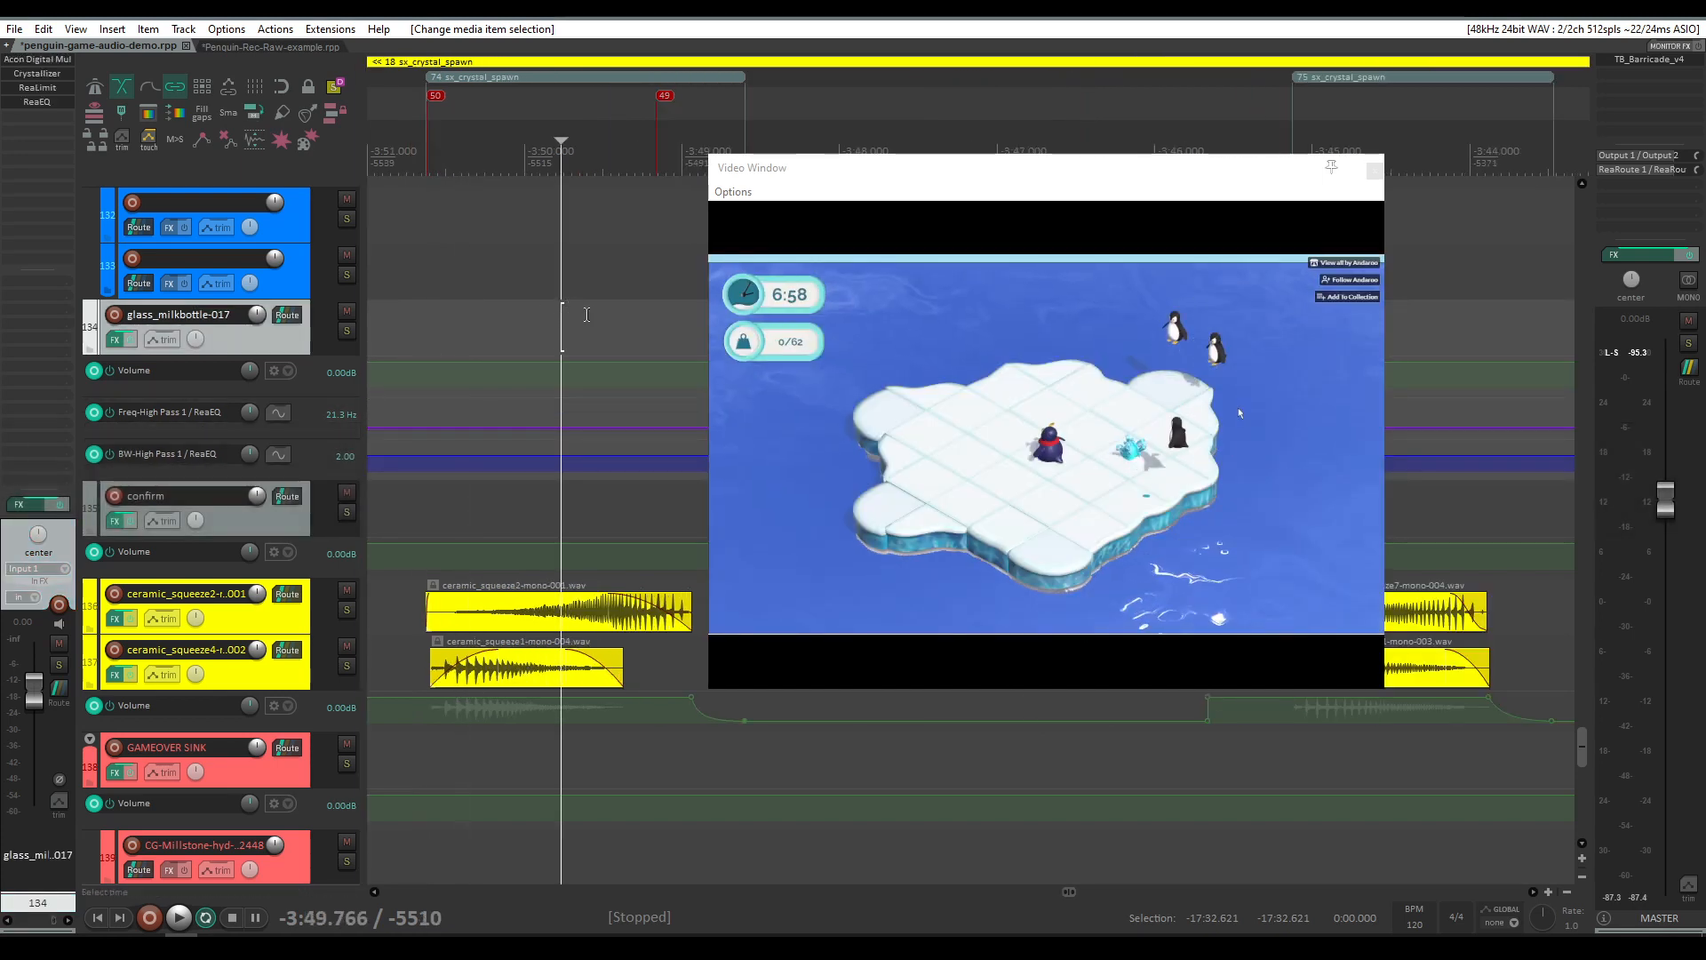
left_click_drag(592, 307, 515, 307)
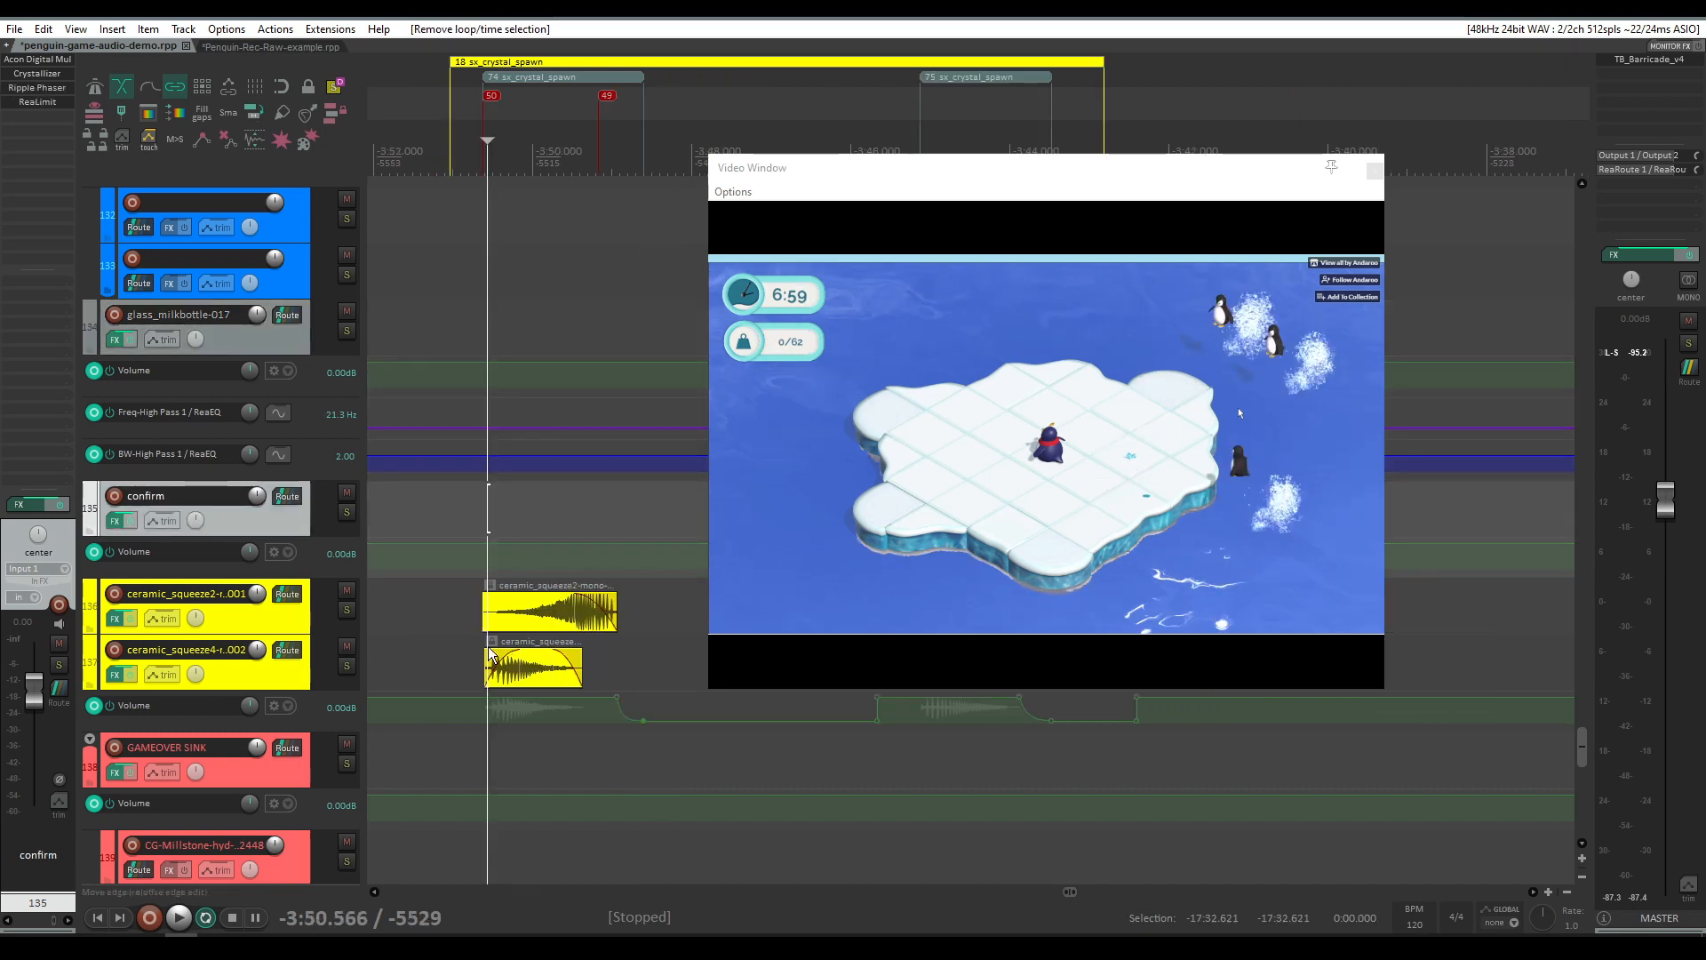
scroll(524, 613, "up", 2)
scroll(522, 613, "down", 2)
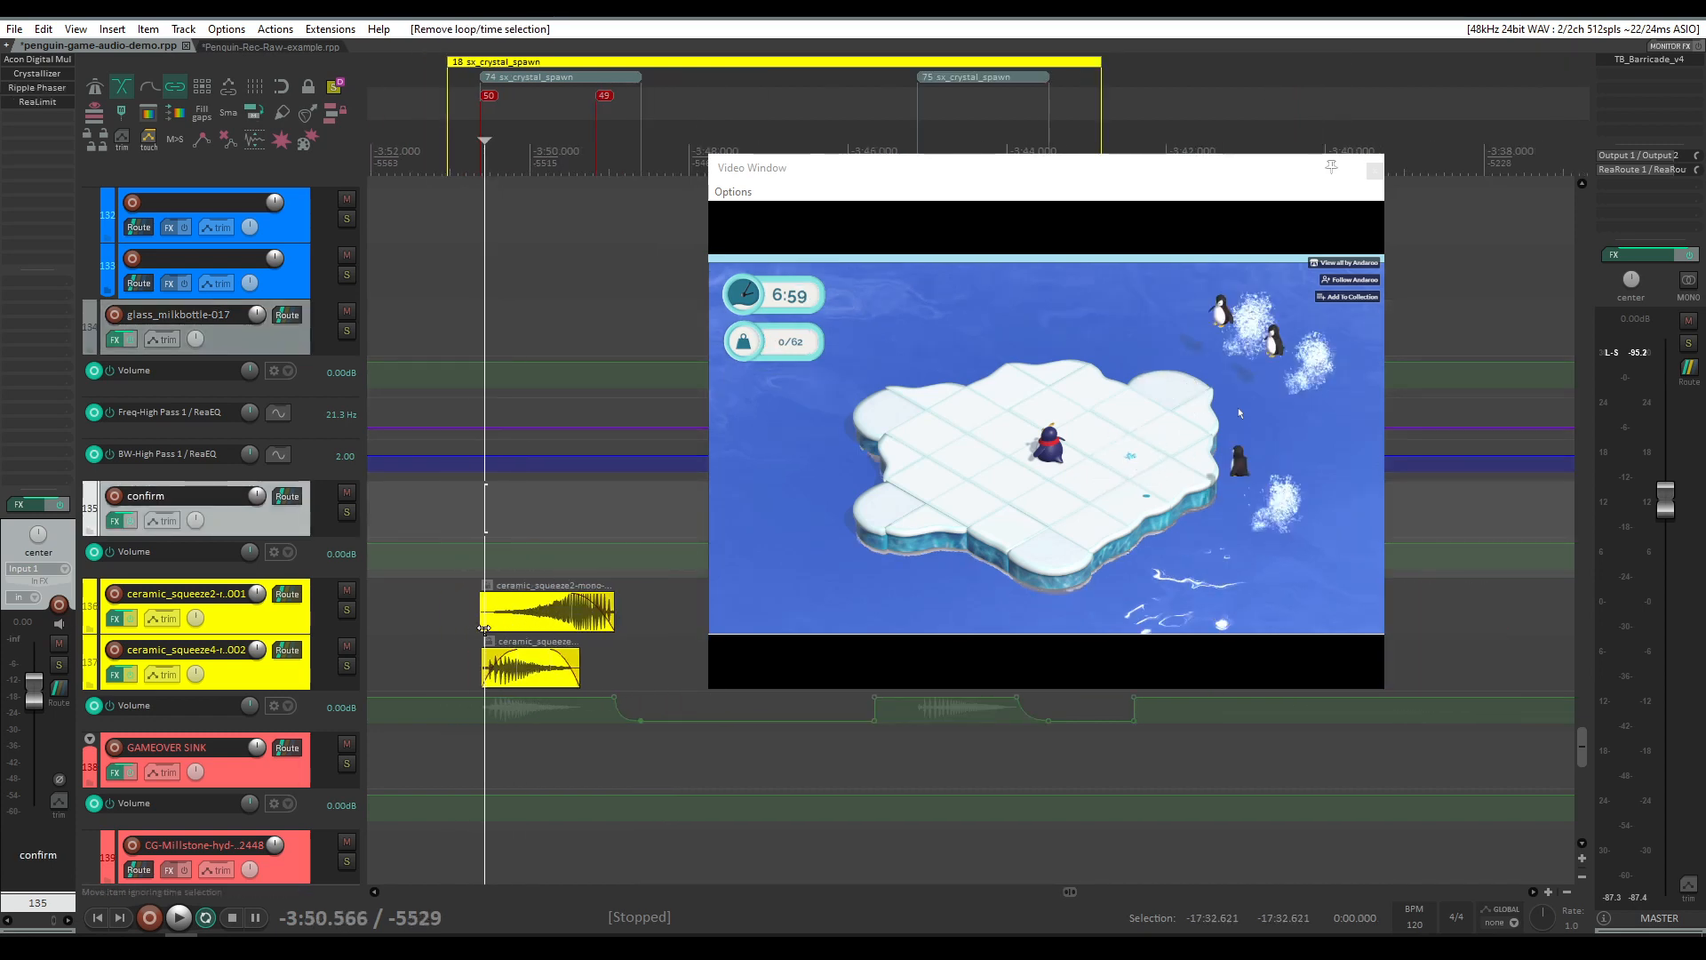
left_click(463, 613)
key("space")
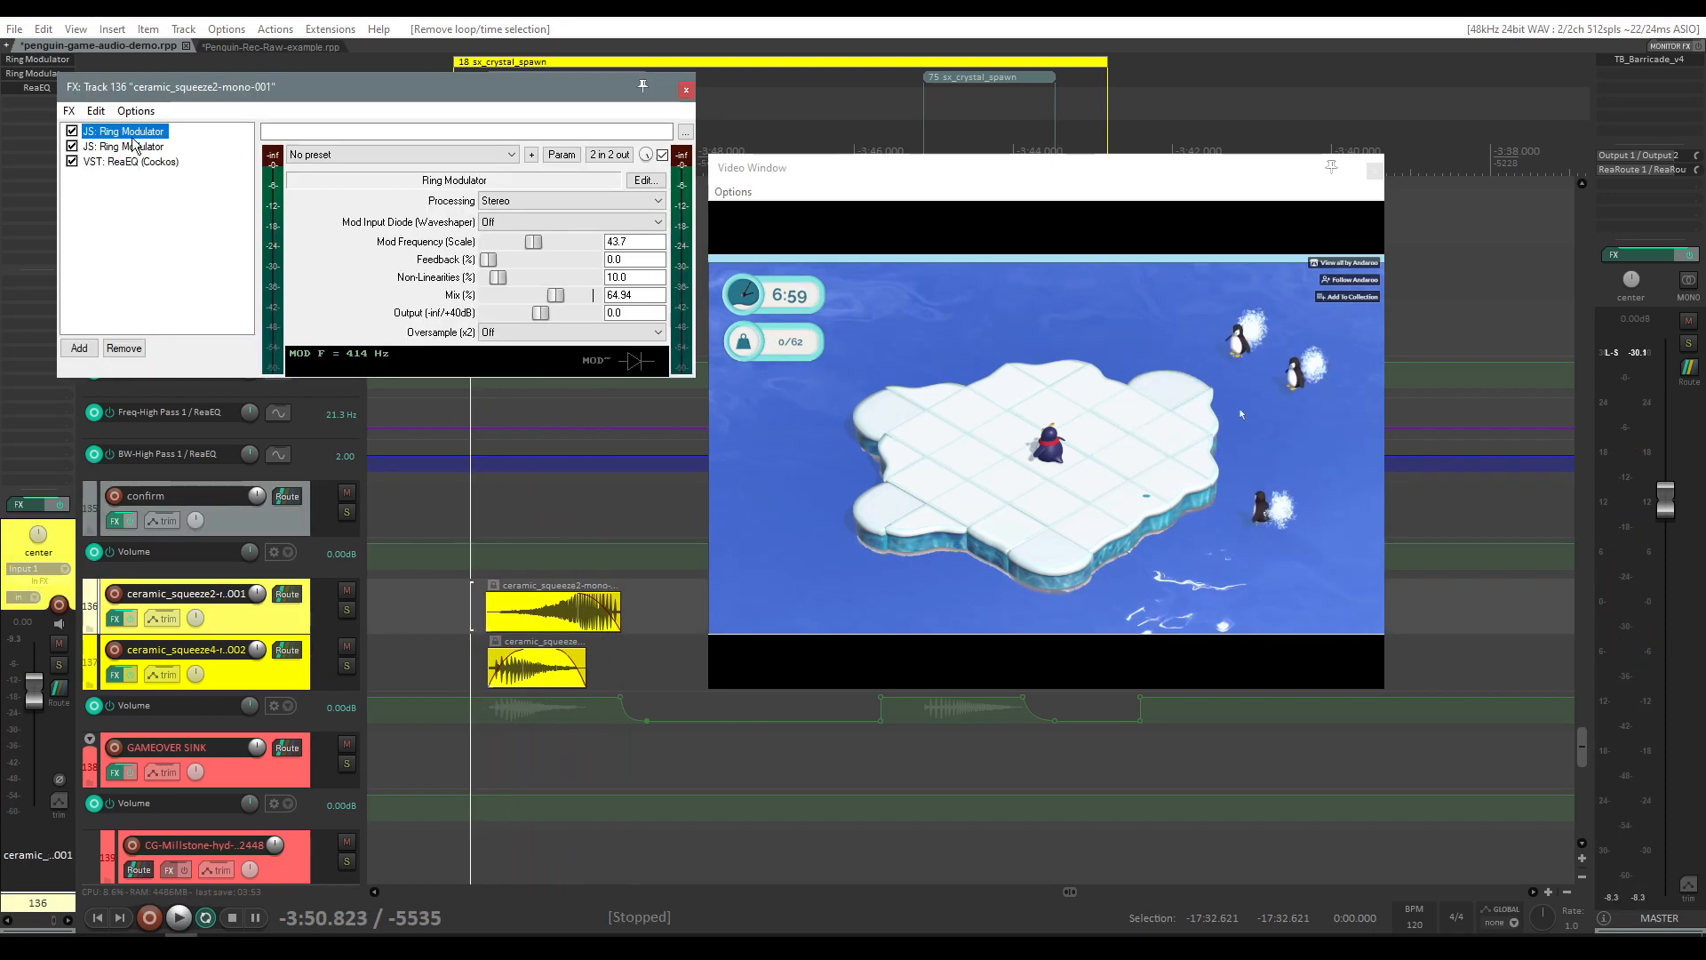
Step: Solo the ceramic_squeeze4 track exclusively, open its Valhalla Supermassive effect and play it
left_click(347, 611)
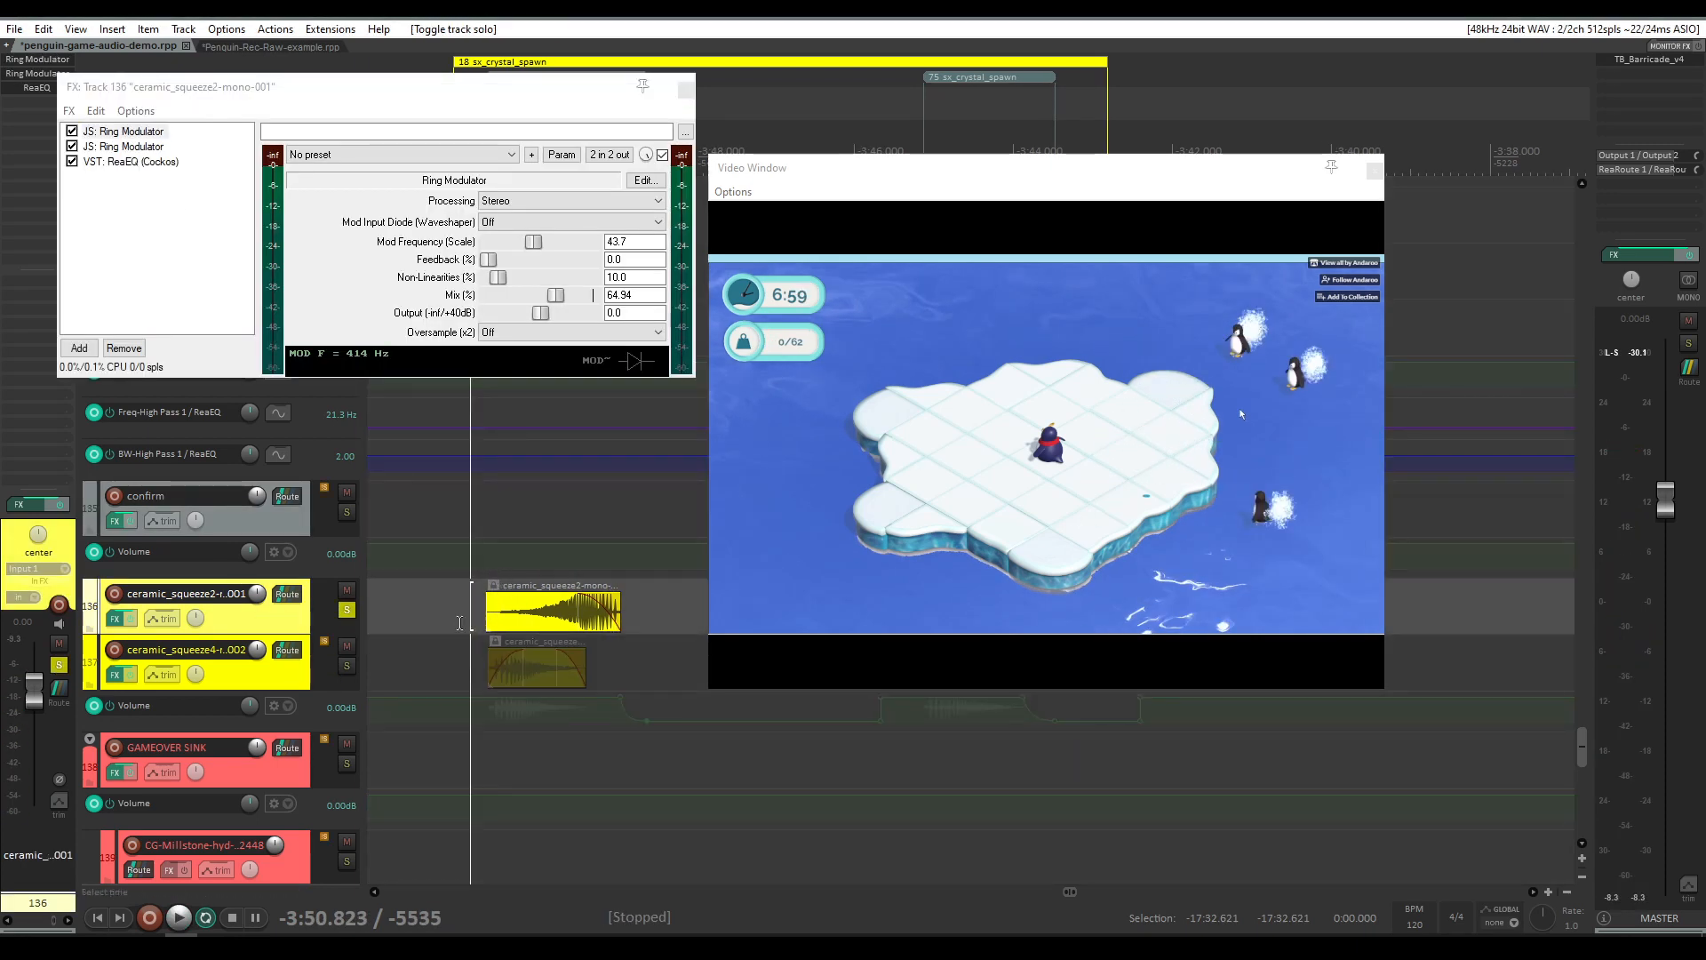
left_click(347, 665, "ctrl+alt")
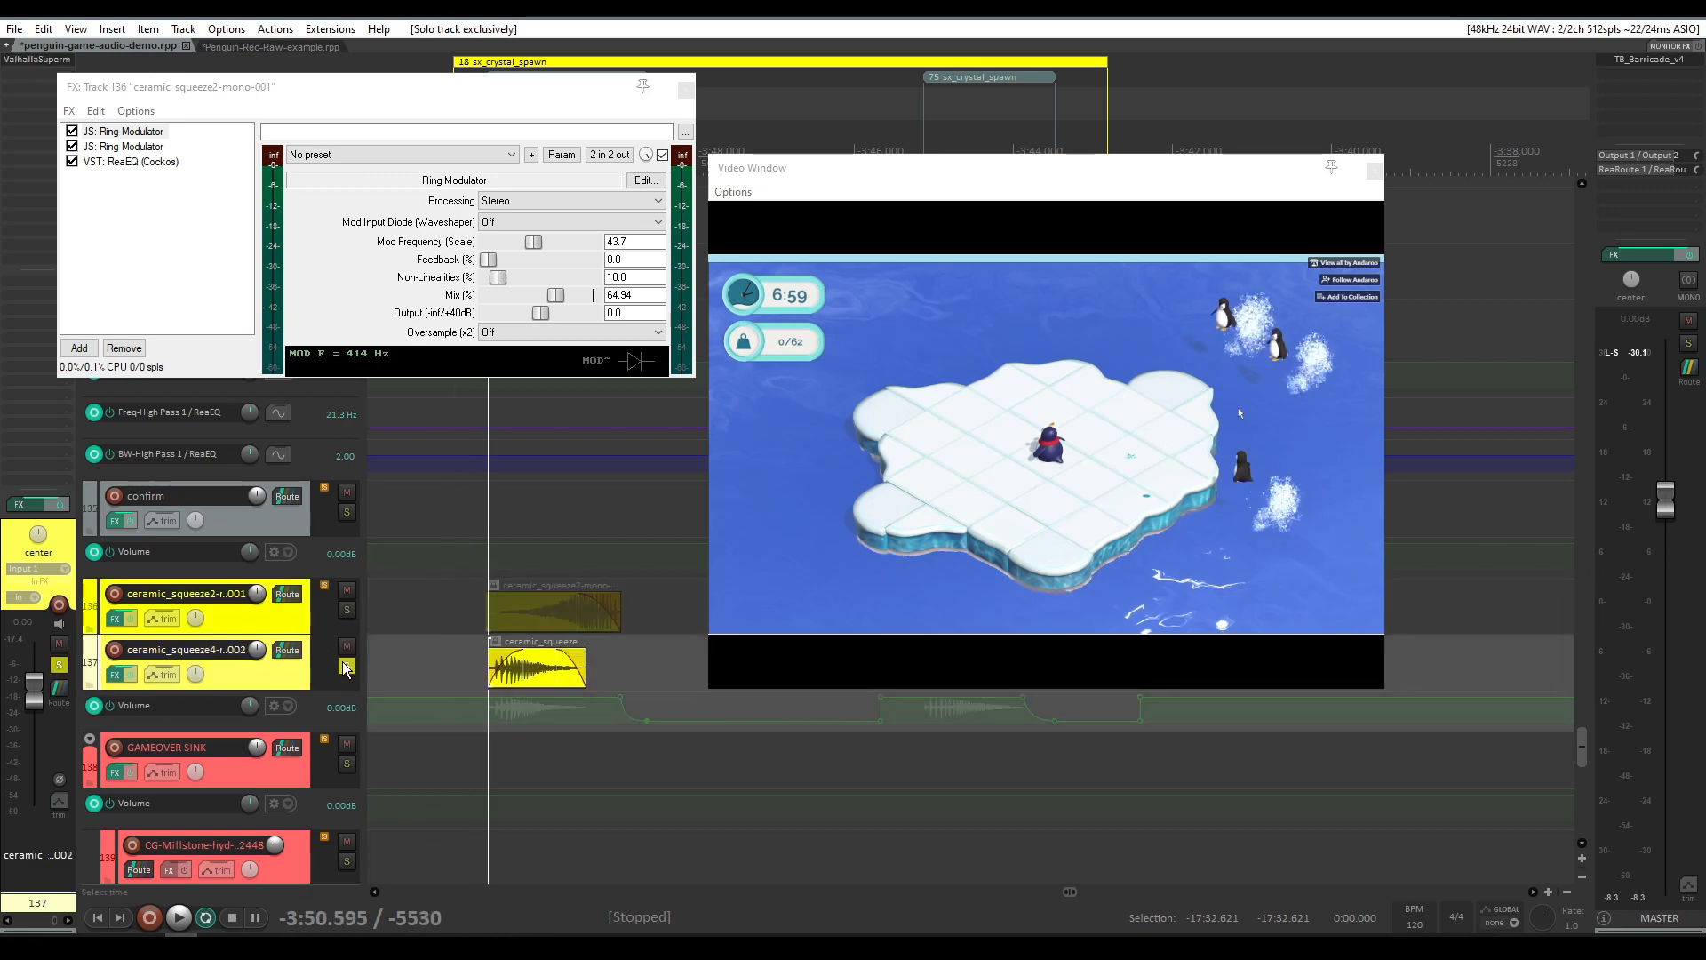
left_click(119, 675)
key("space")
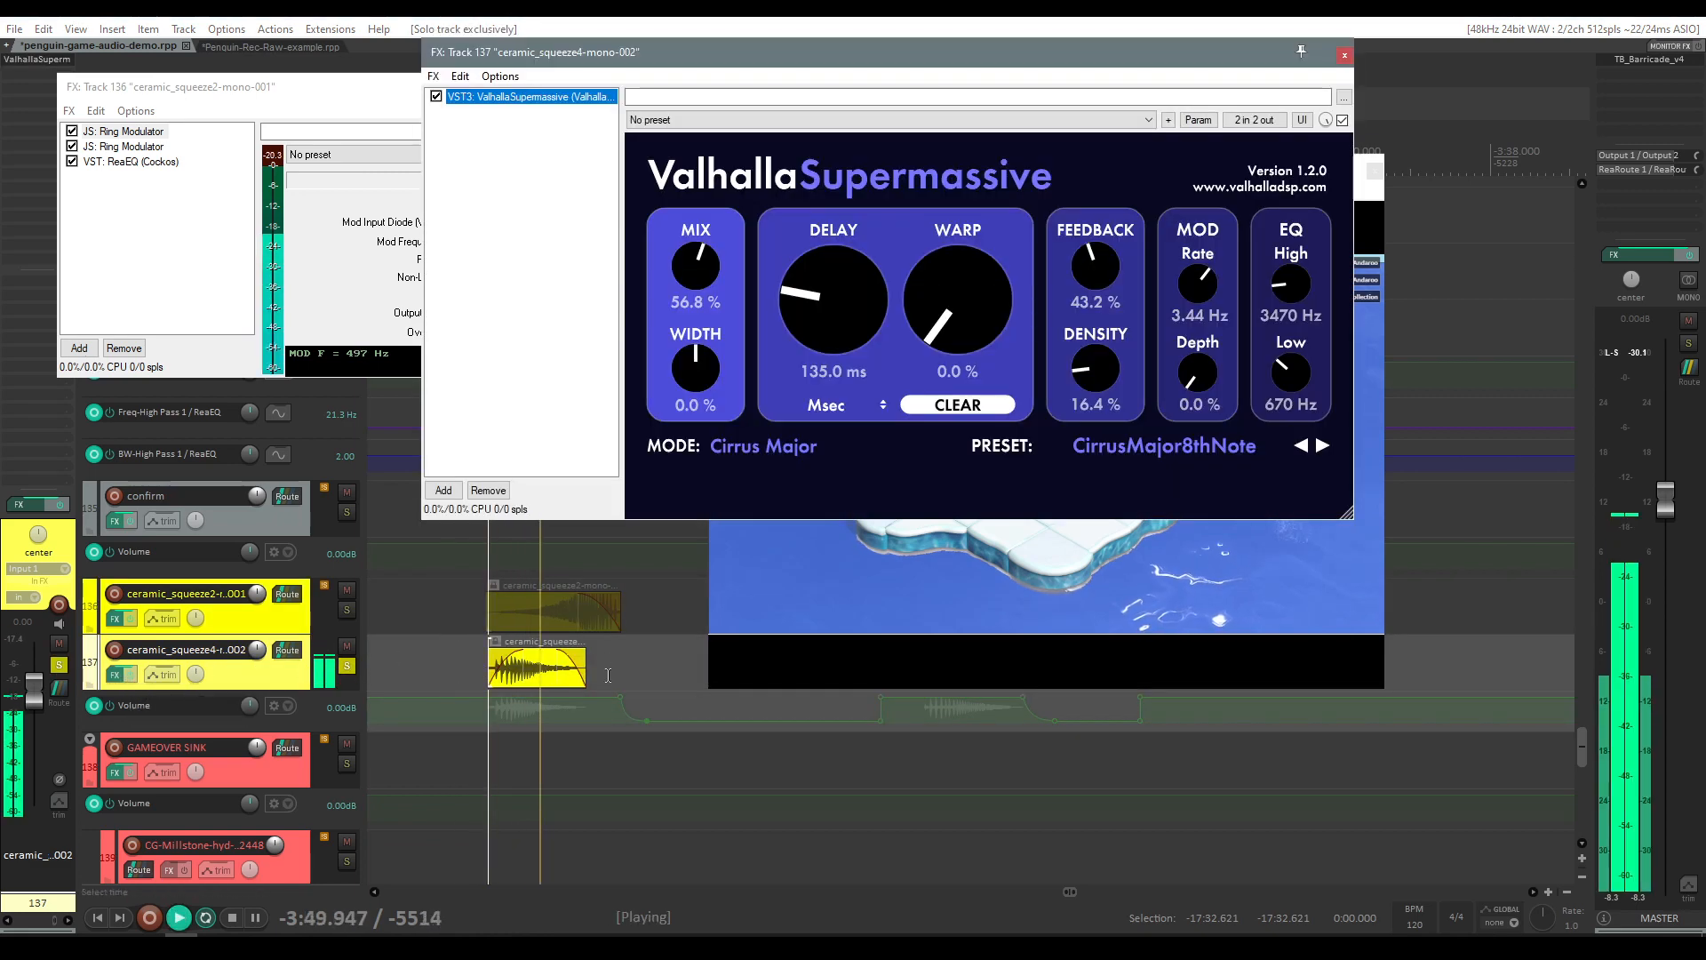
Step: Play the soloed ceramic_squeeze4 layer again over the next crystal spawn occurrence
key("space")
scroll(617, 662, "down", 4)
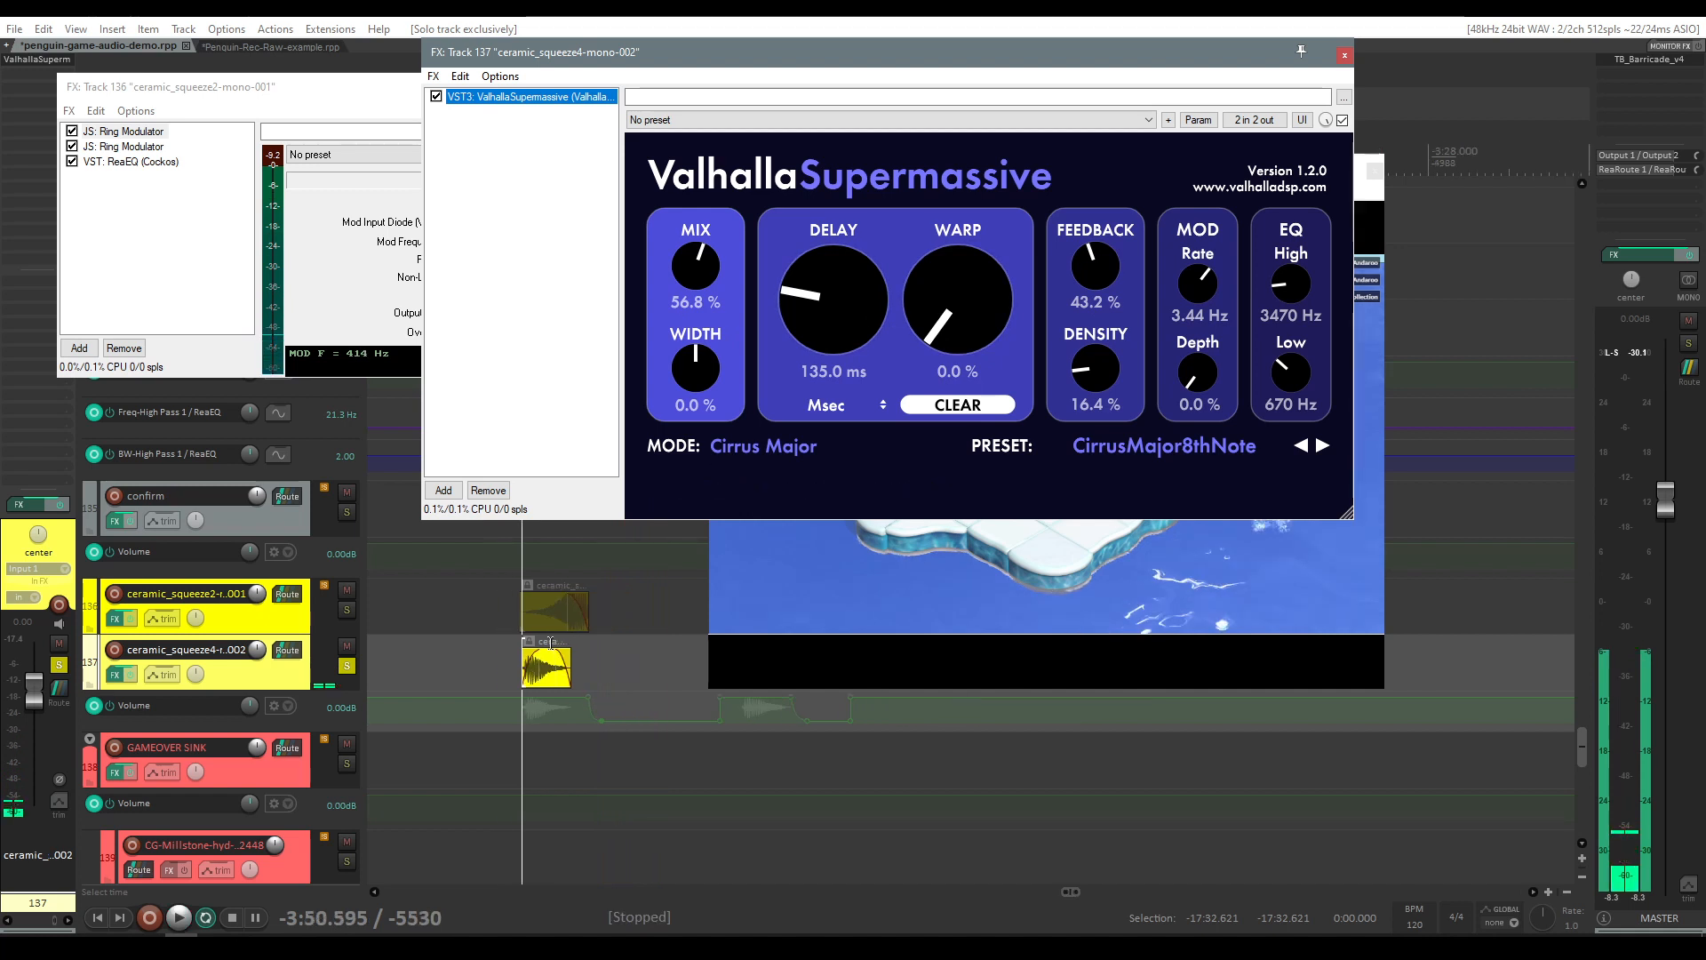
scroll(613, 664, "right", 3)
scroll(473, 683, "left", 3)
left_click(544, 680)
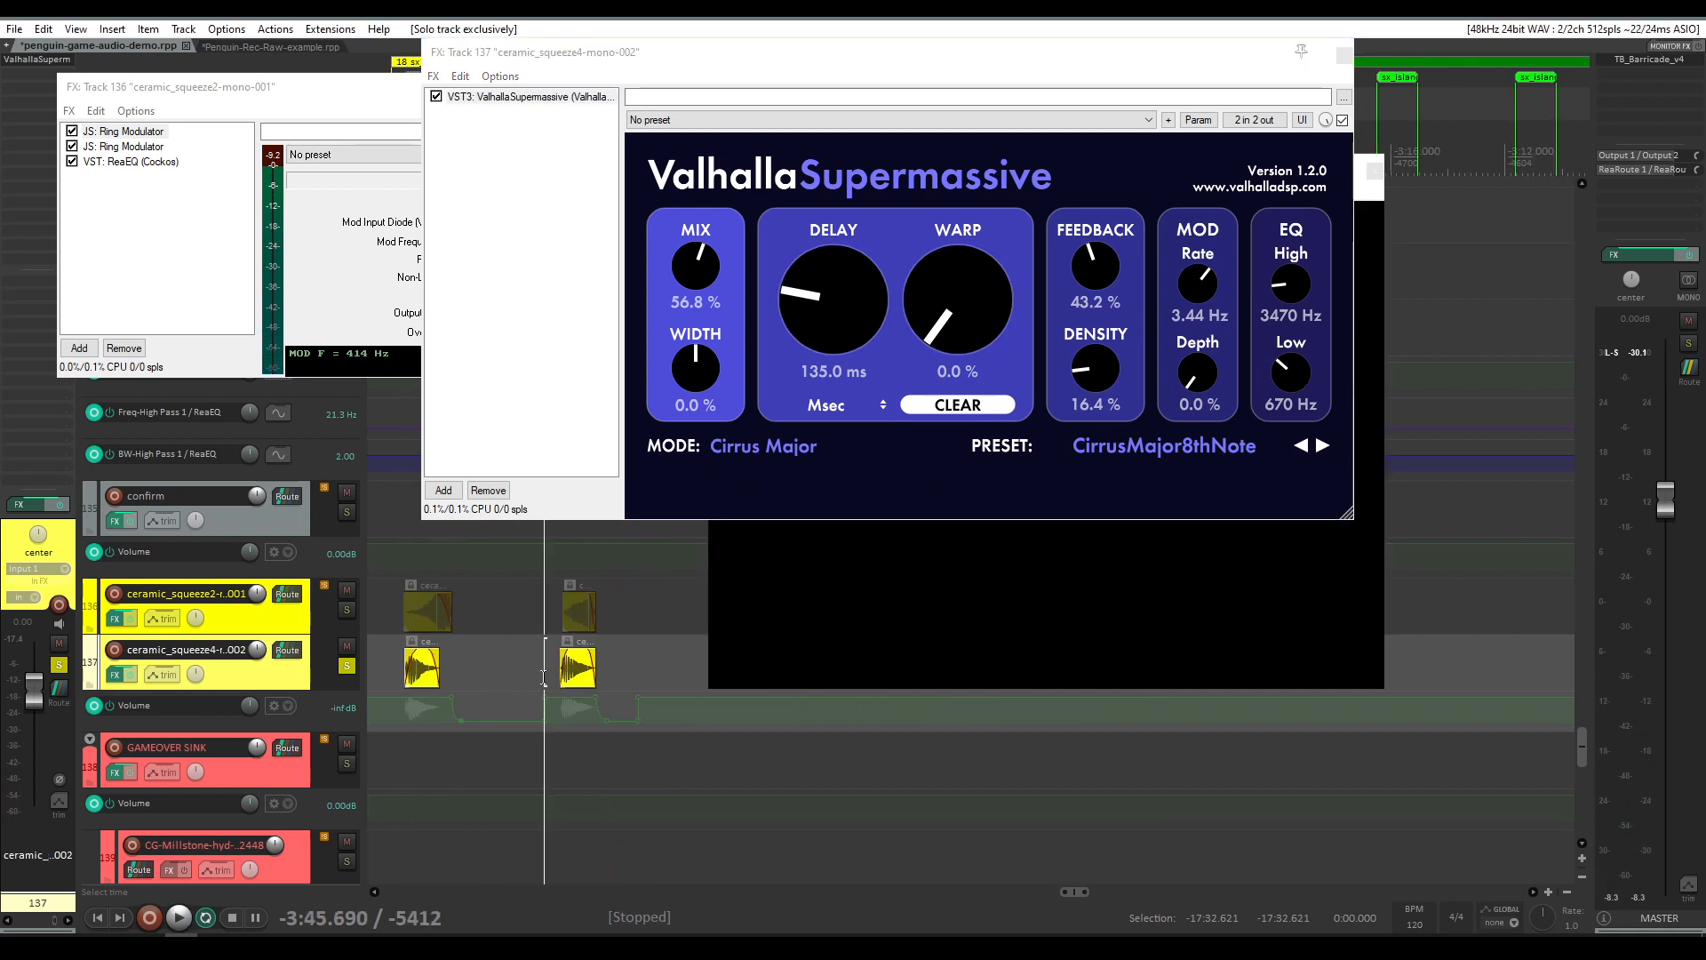
key("space")
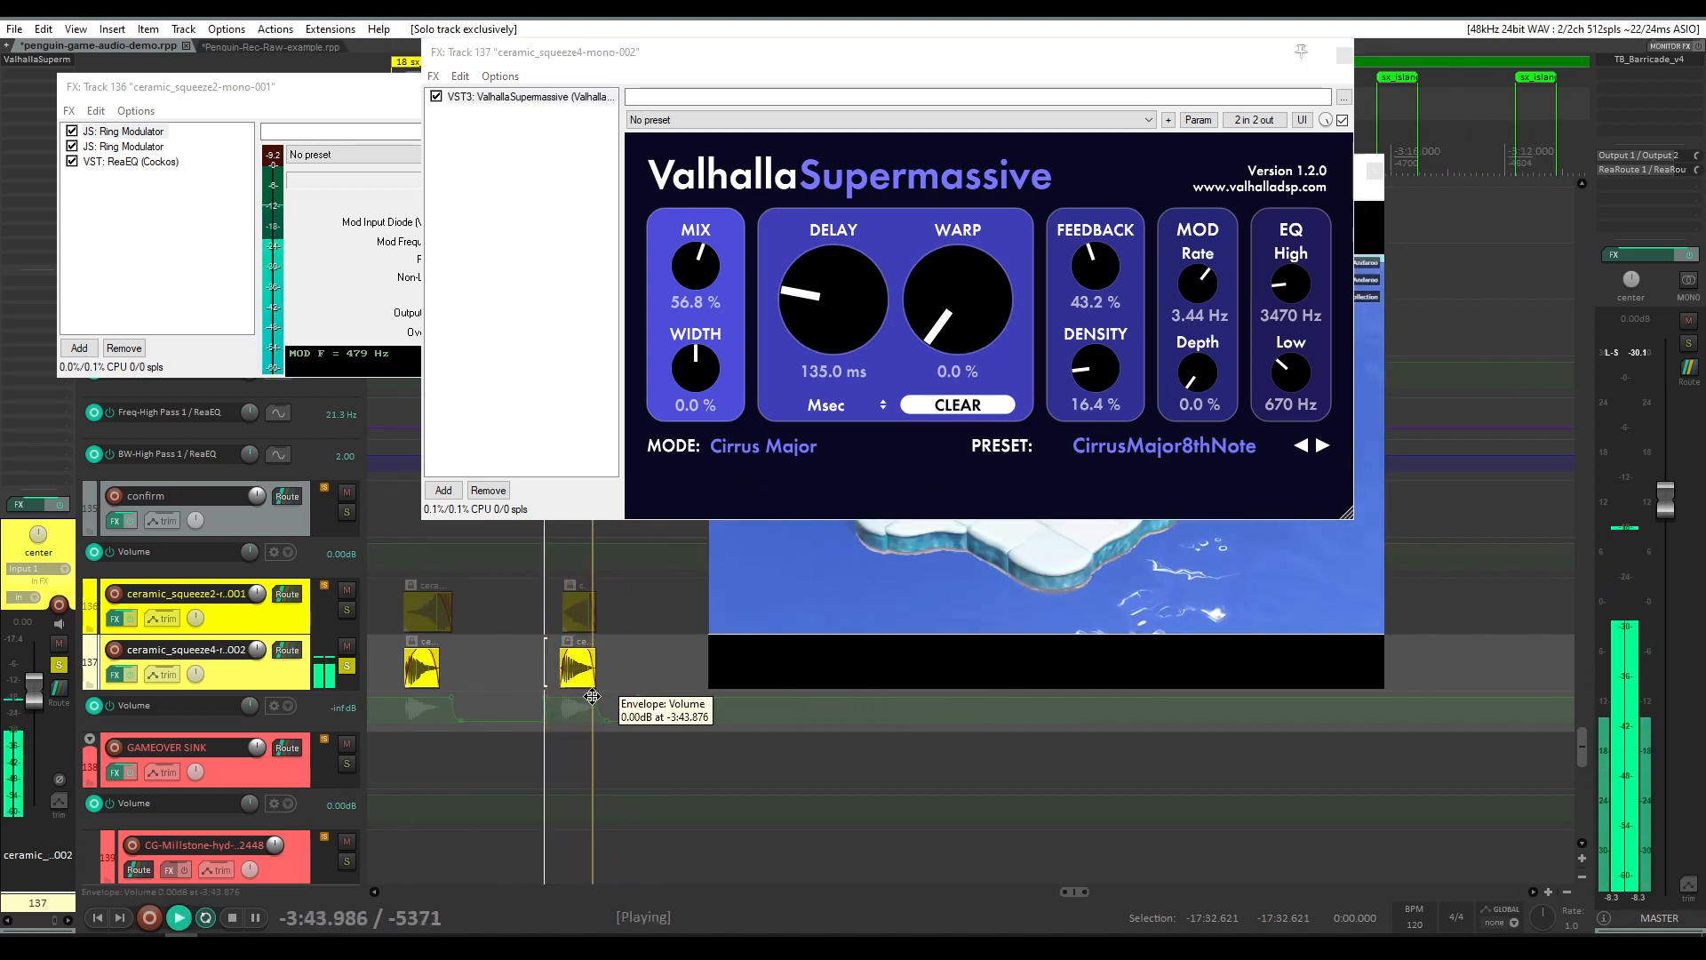
key("space")
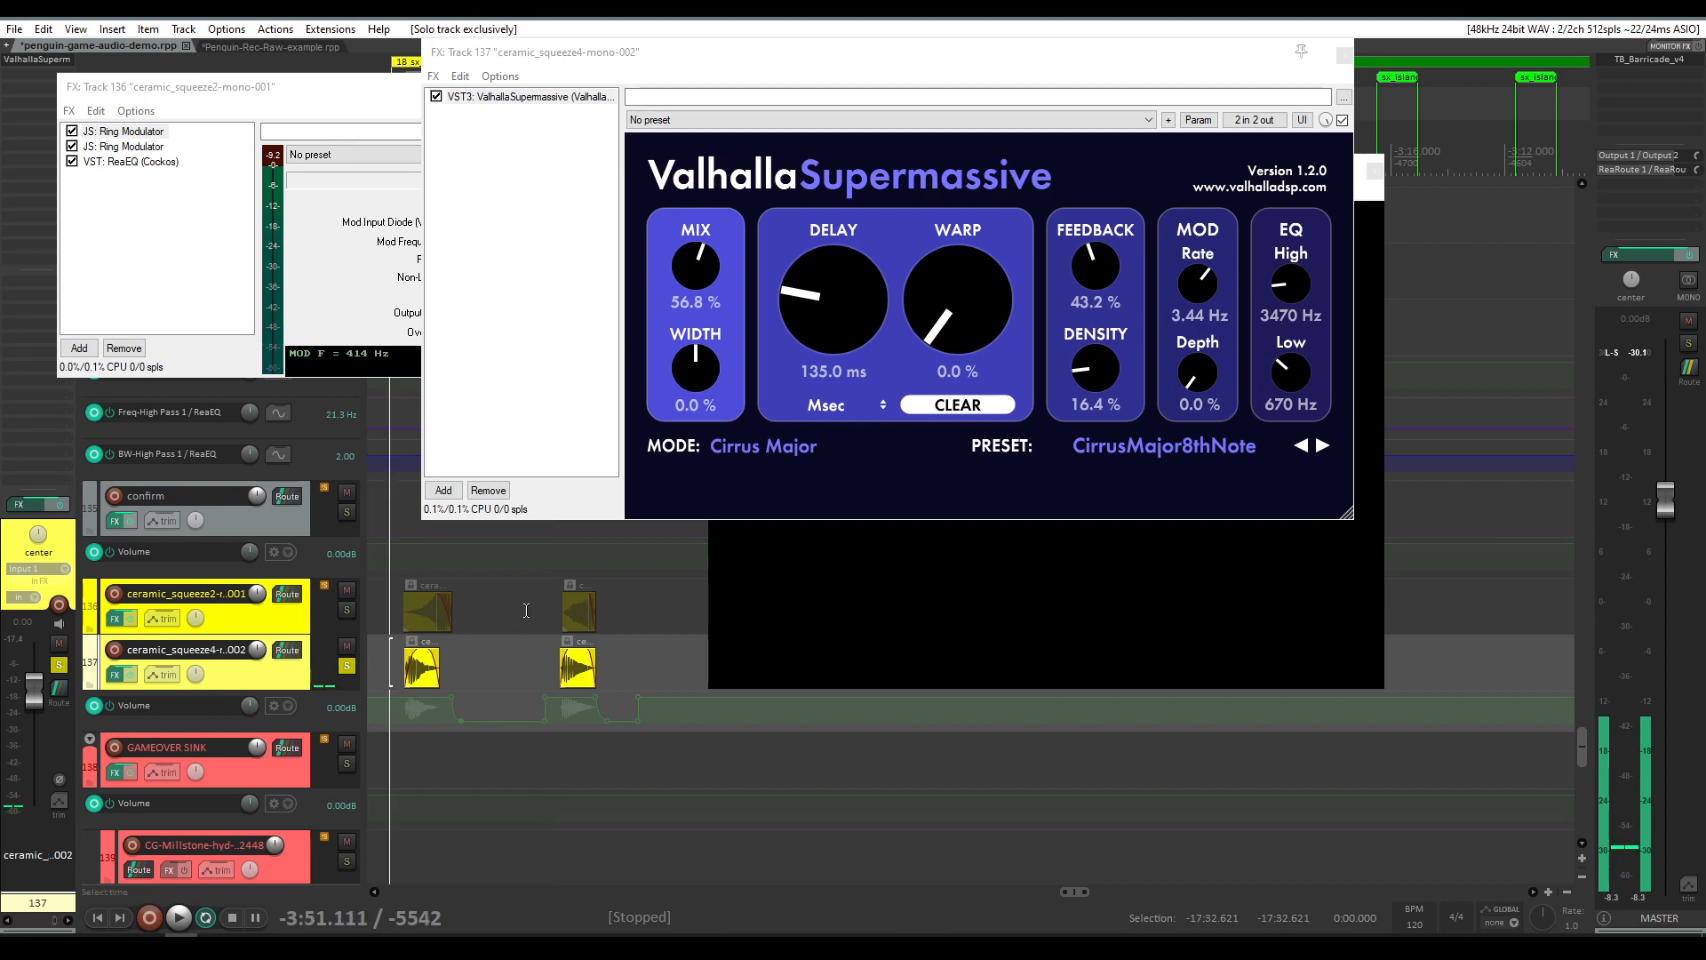
Step: Play the ceramic_squeeze2 layer with its effects bypassed, then re-enable ReaEQ and play it again
left_click(417, 619)
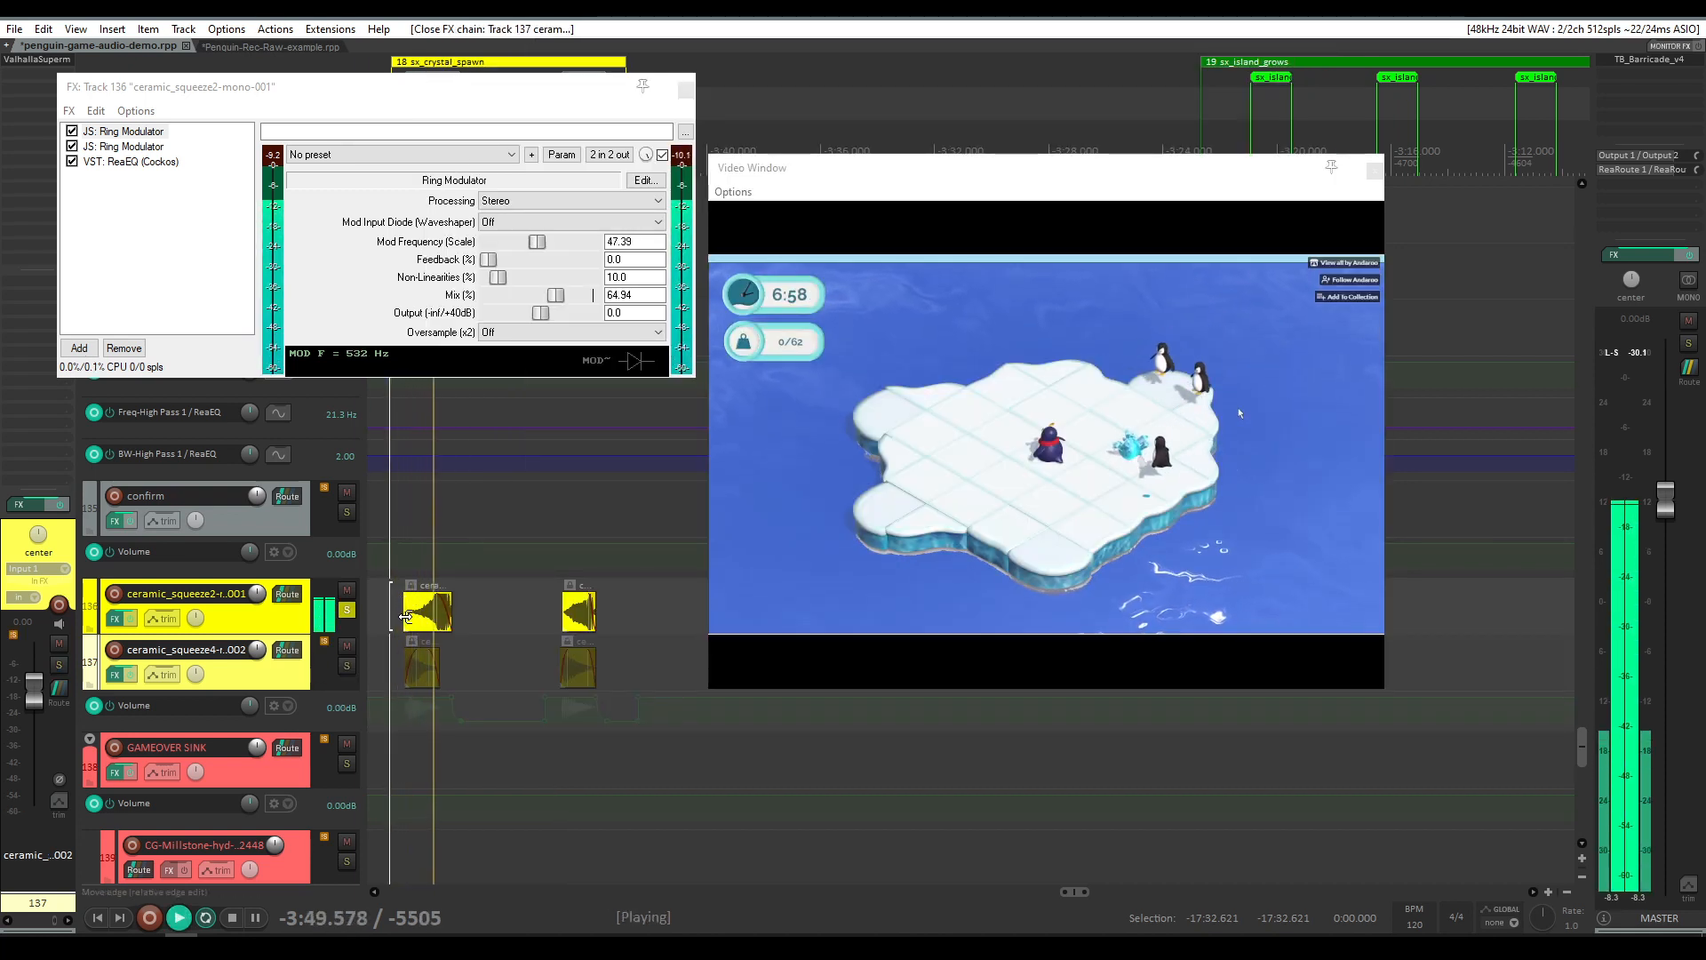
left_click(559, 508)
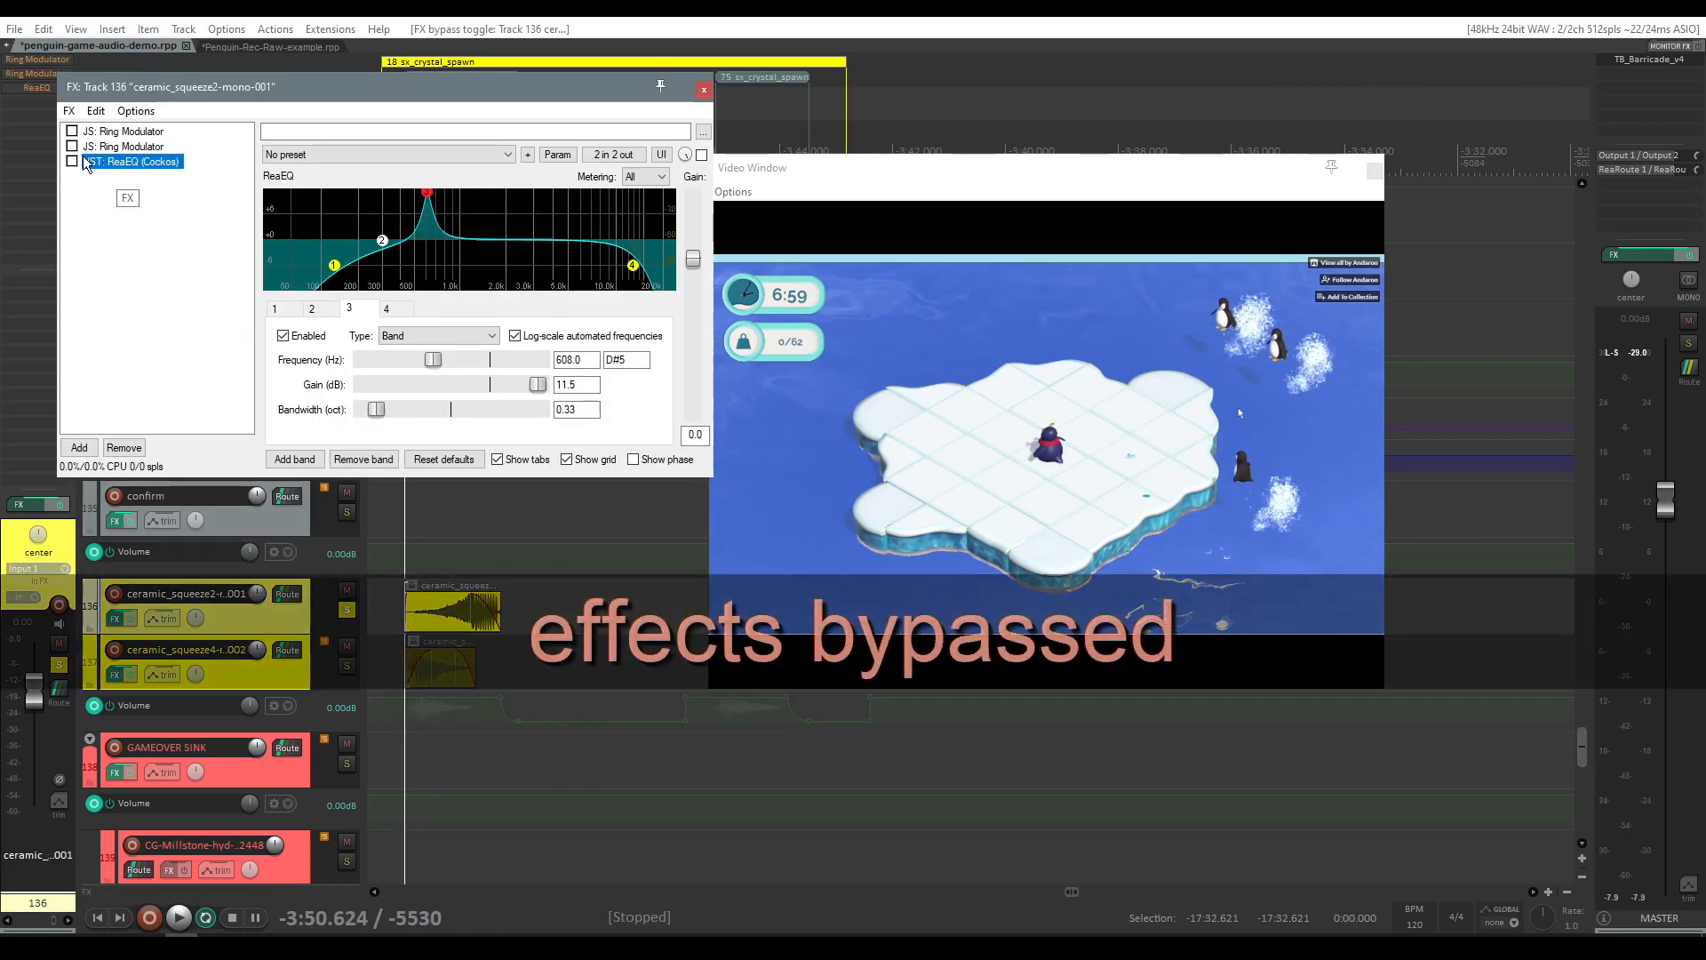
left_click(72, 162)
key("space")
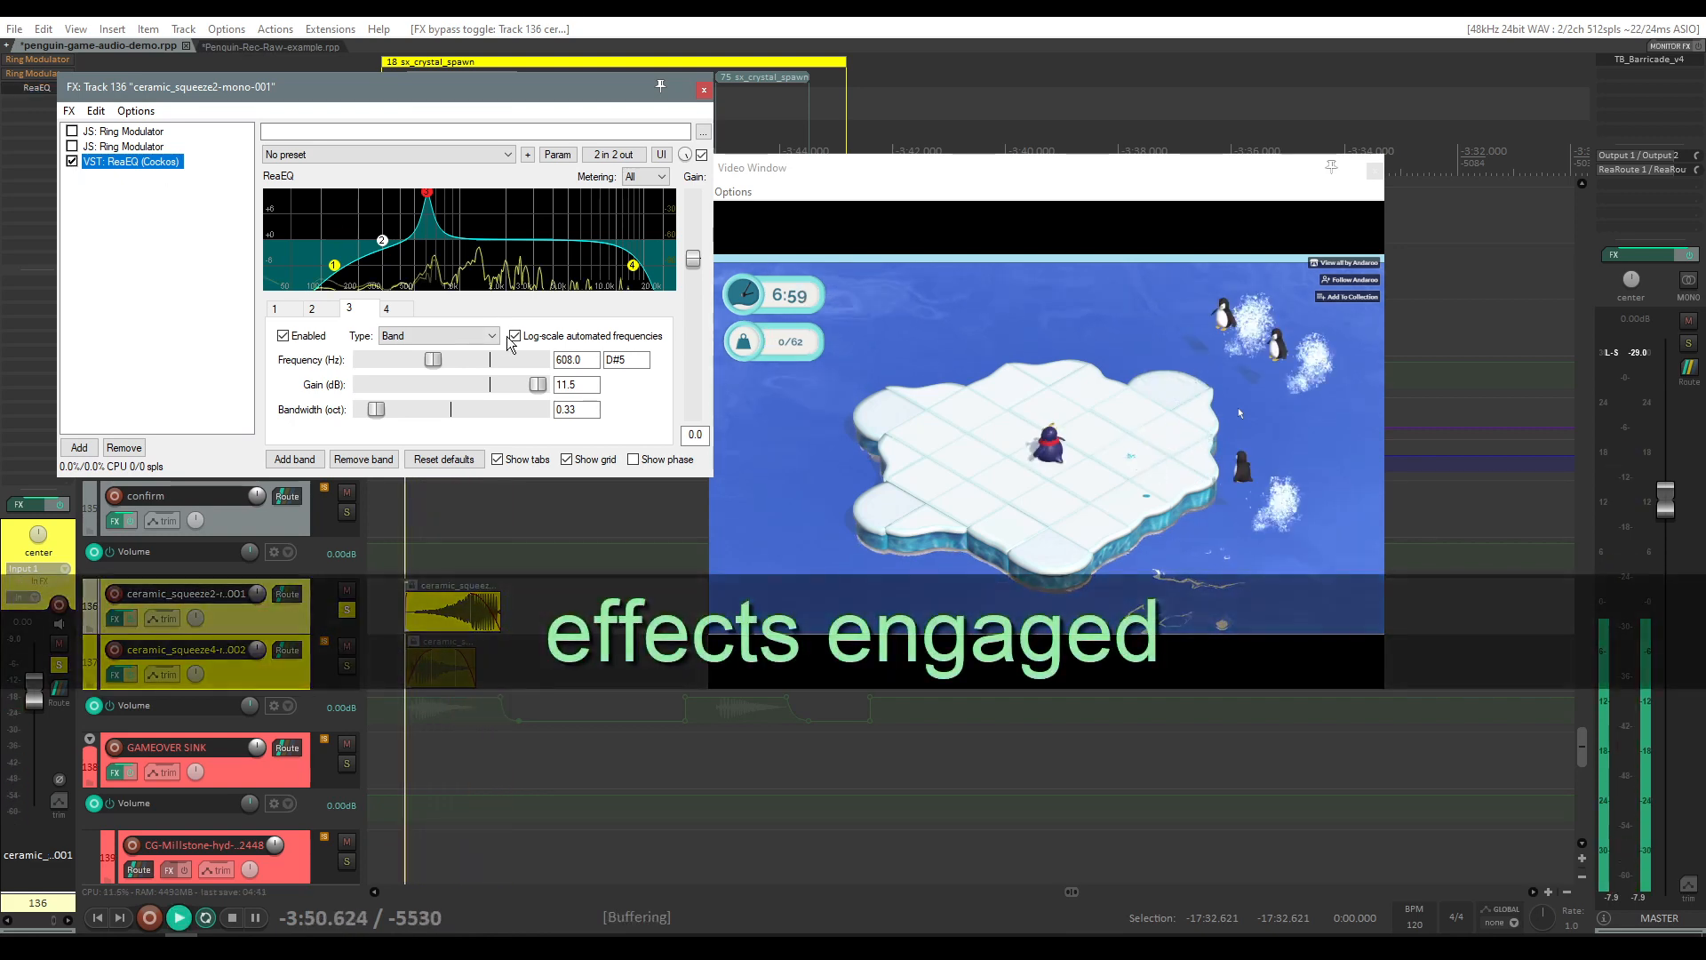
Step: Play the ceramic_squeeze2 layer again with all of its effects engaged, then stop playback
key("space")
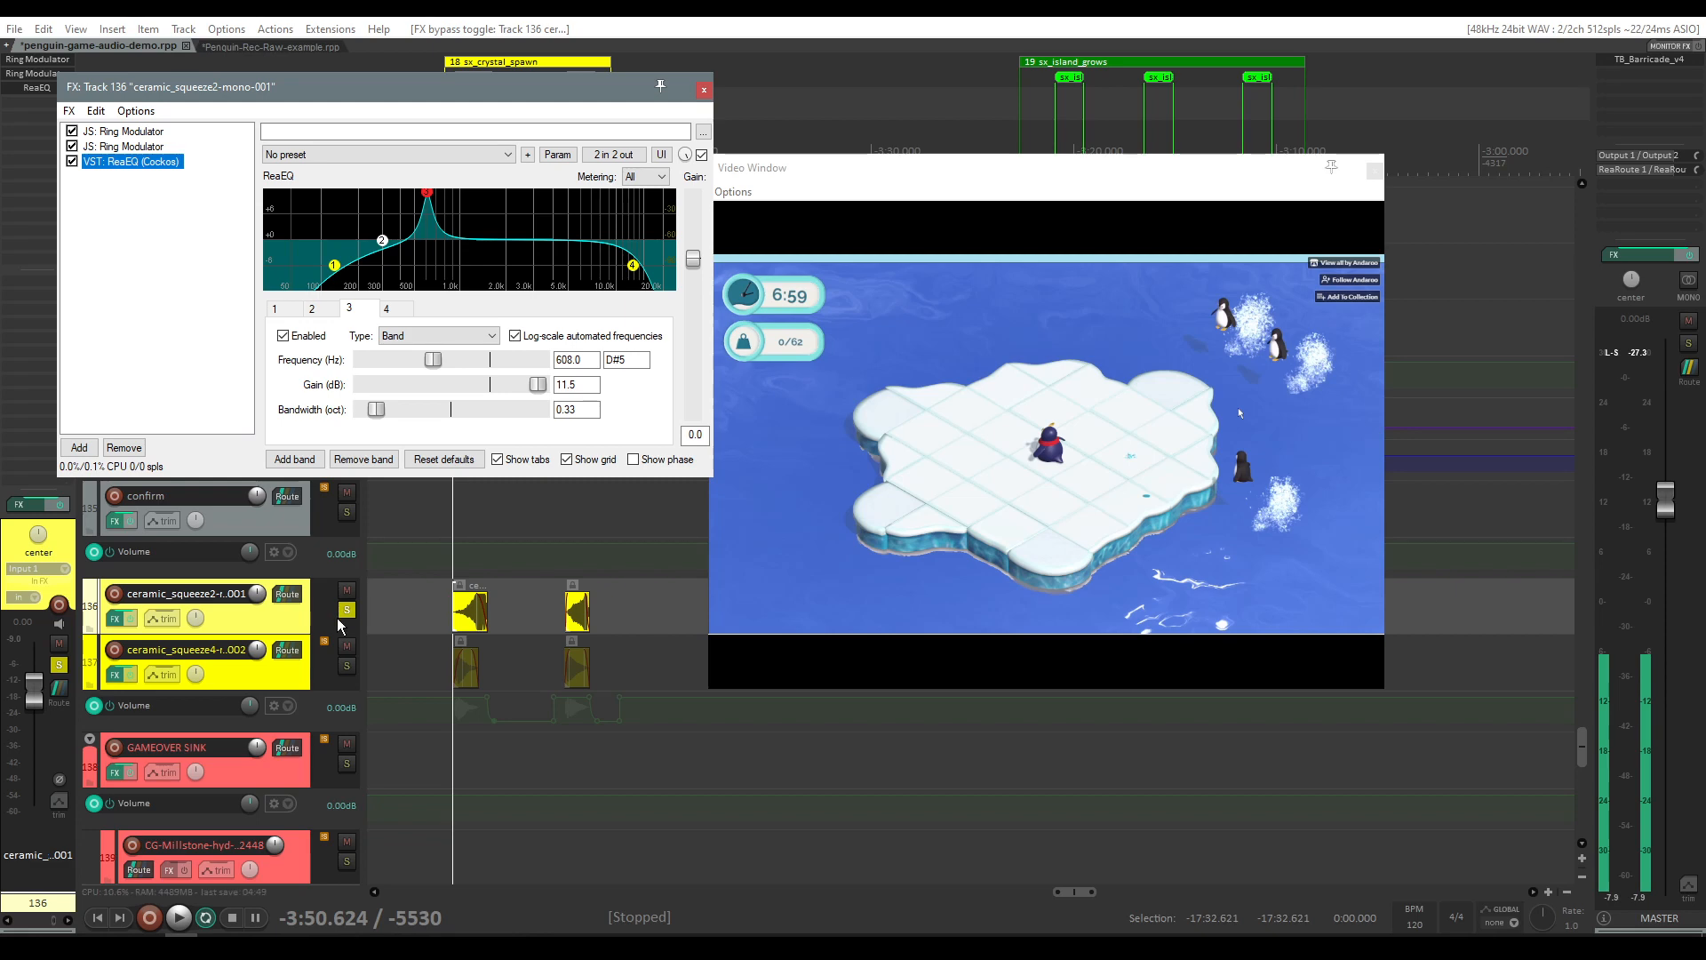
left_click(348, 666)
key("space")
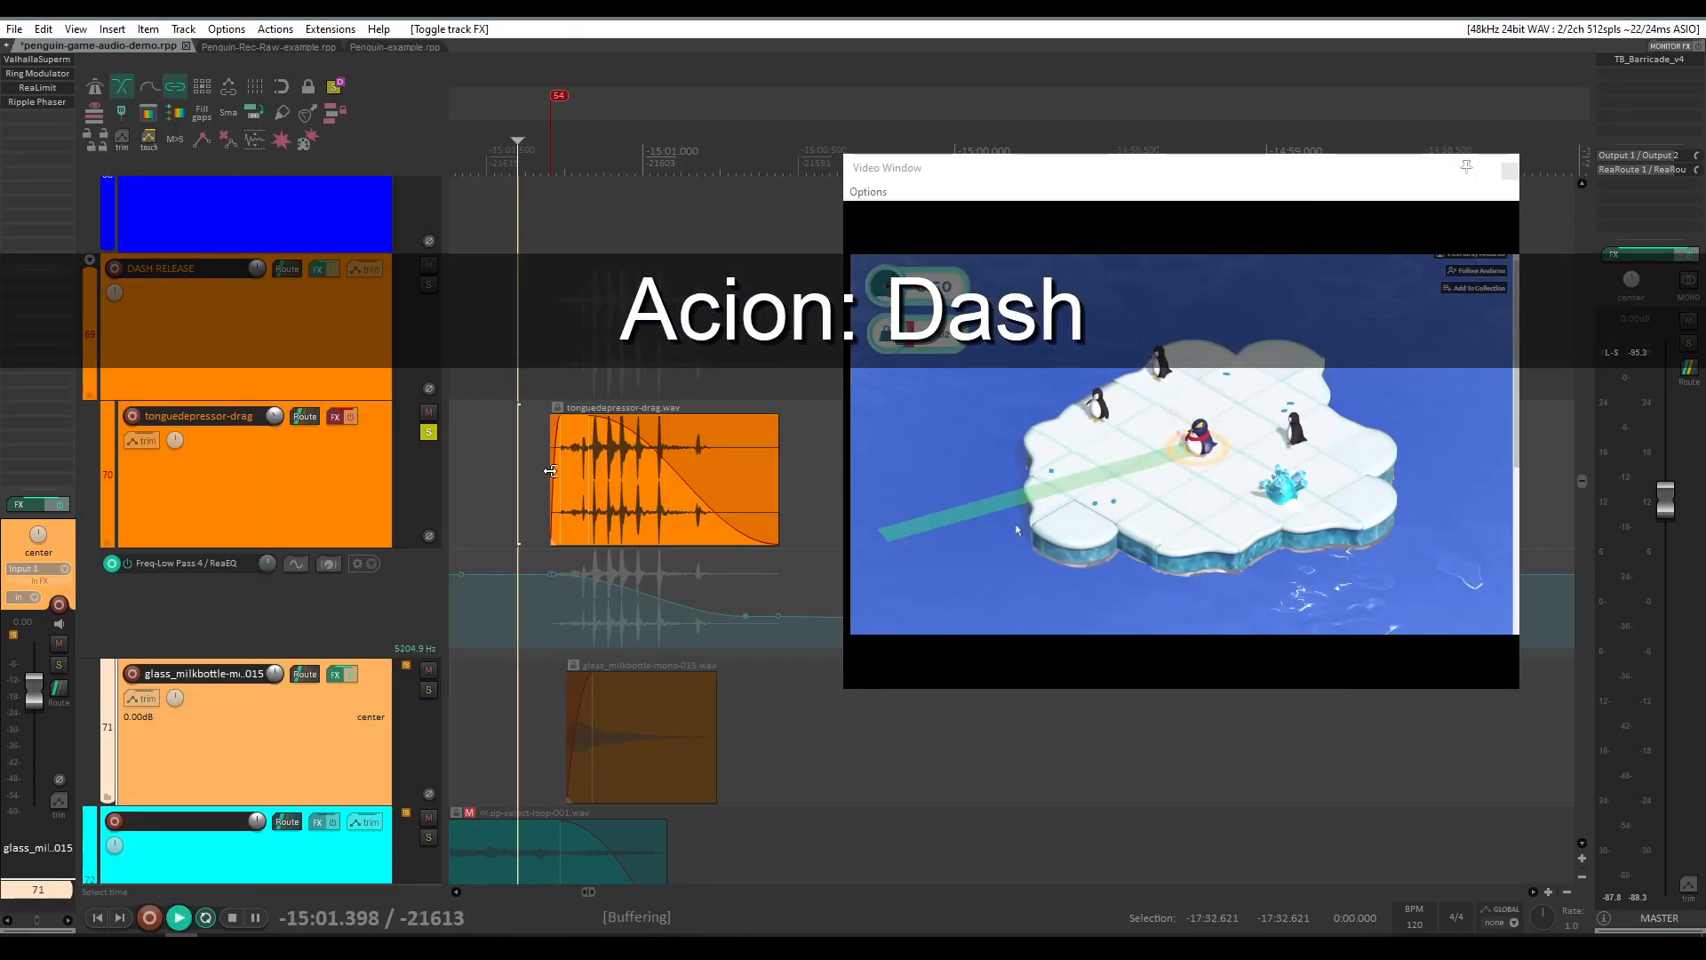
Step: Audition the tonguedepressor-drag layer of the Dash action with its Valhalla FreqEcho effects bypassed and then engaged
key("space")
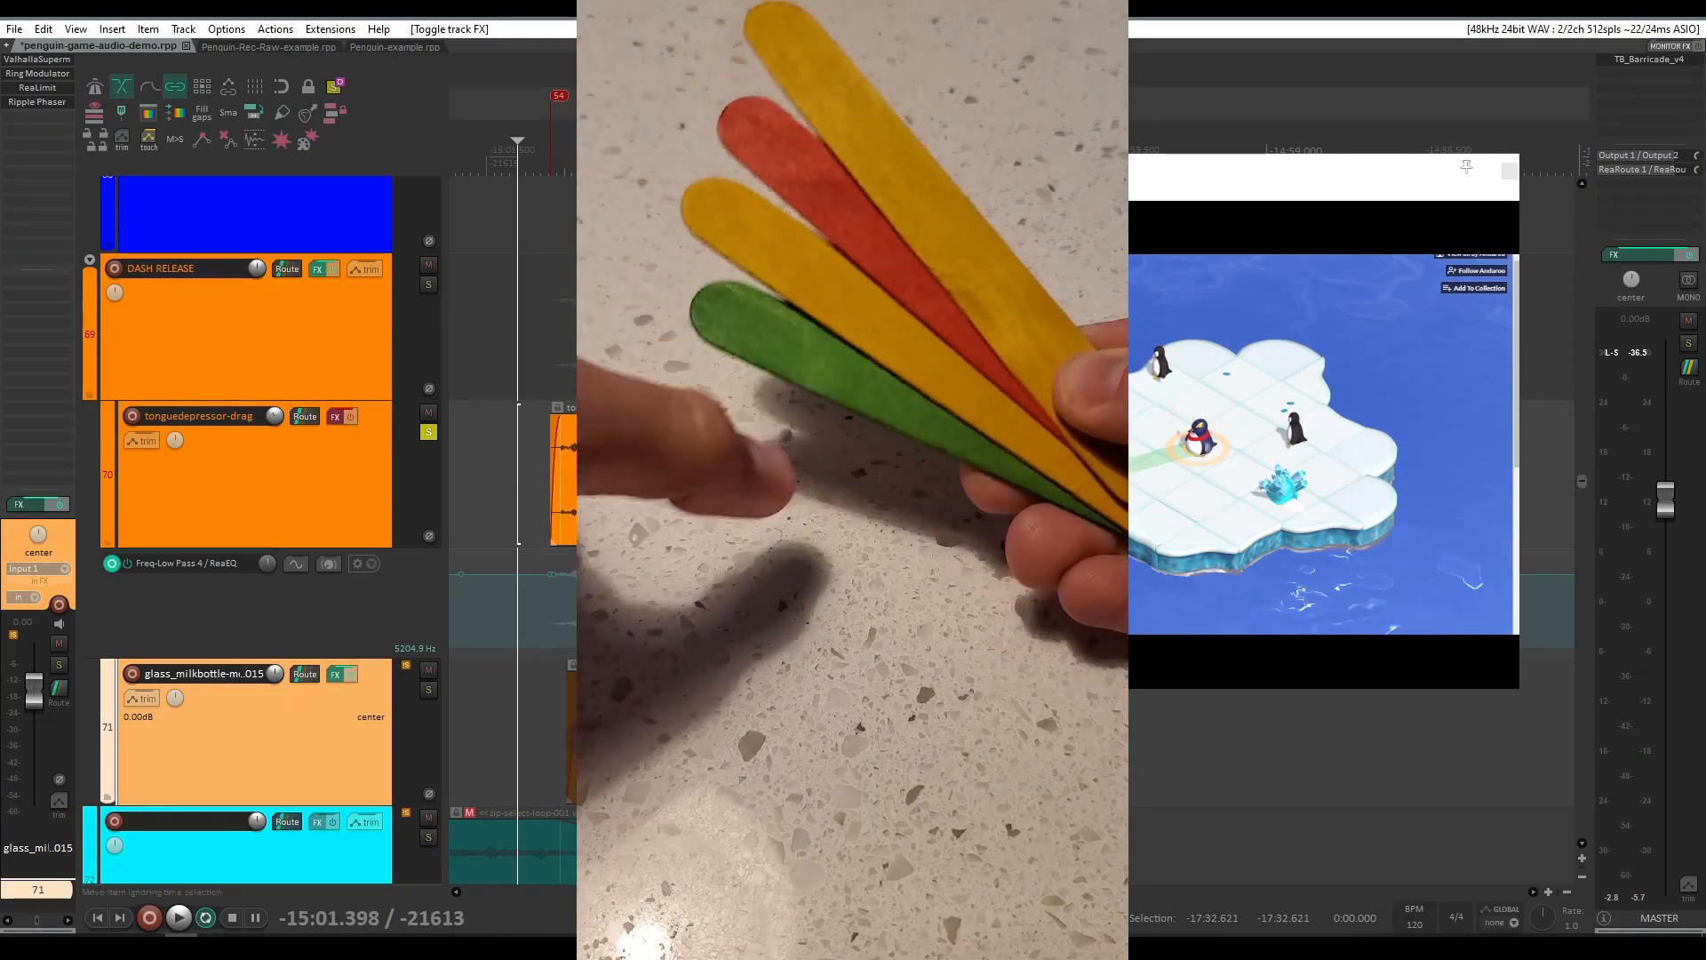
key("space")
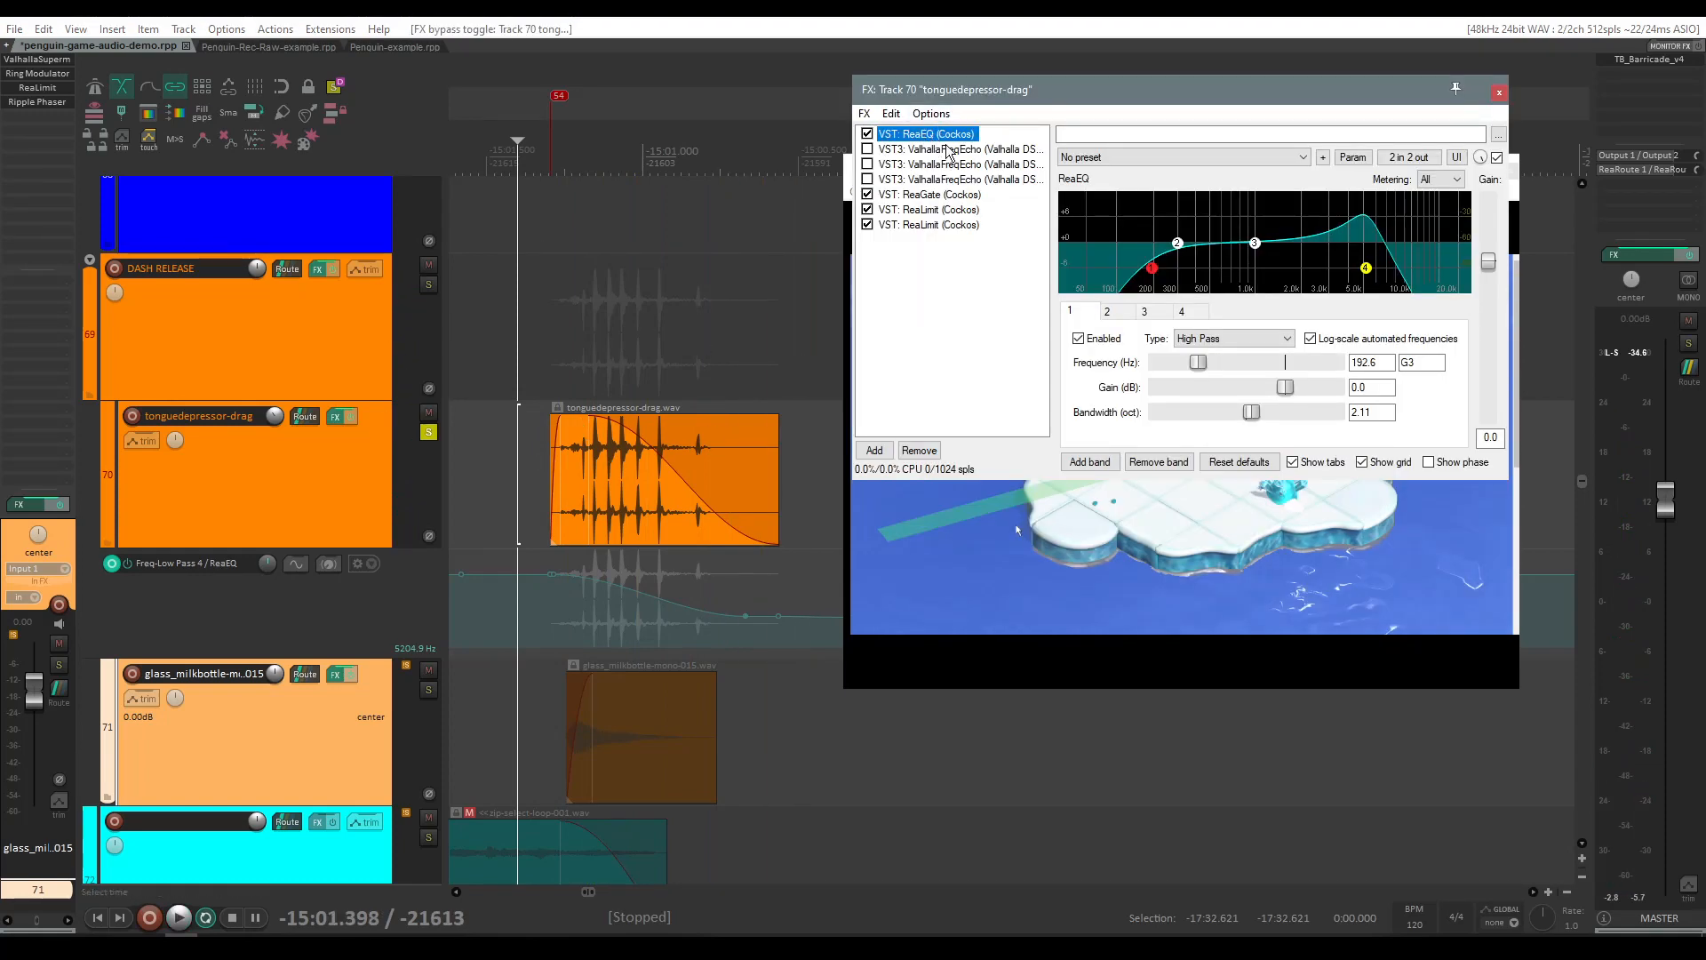
key("space")
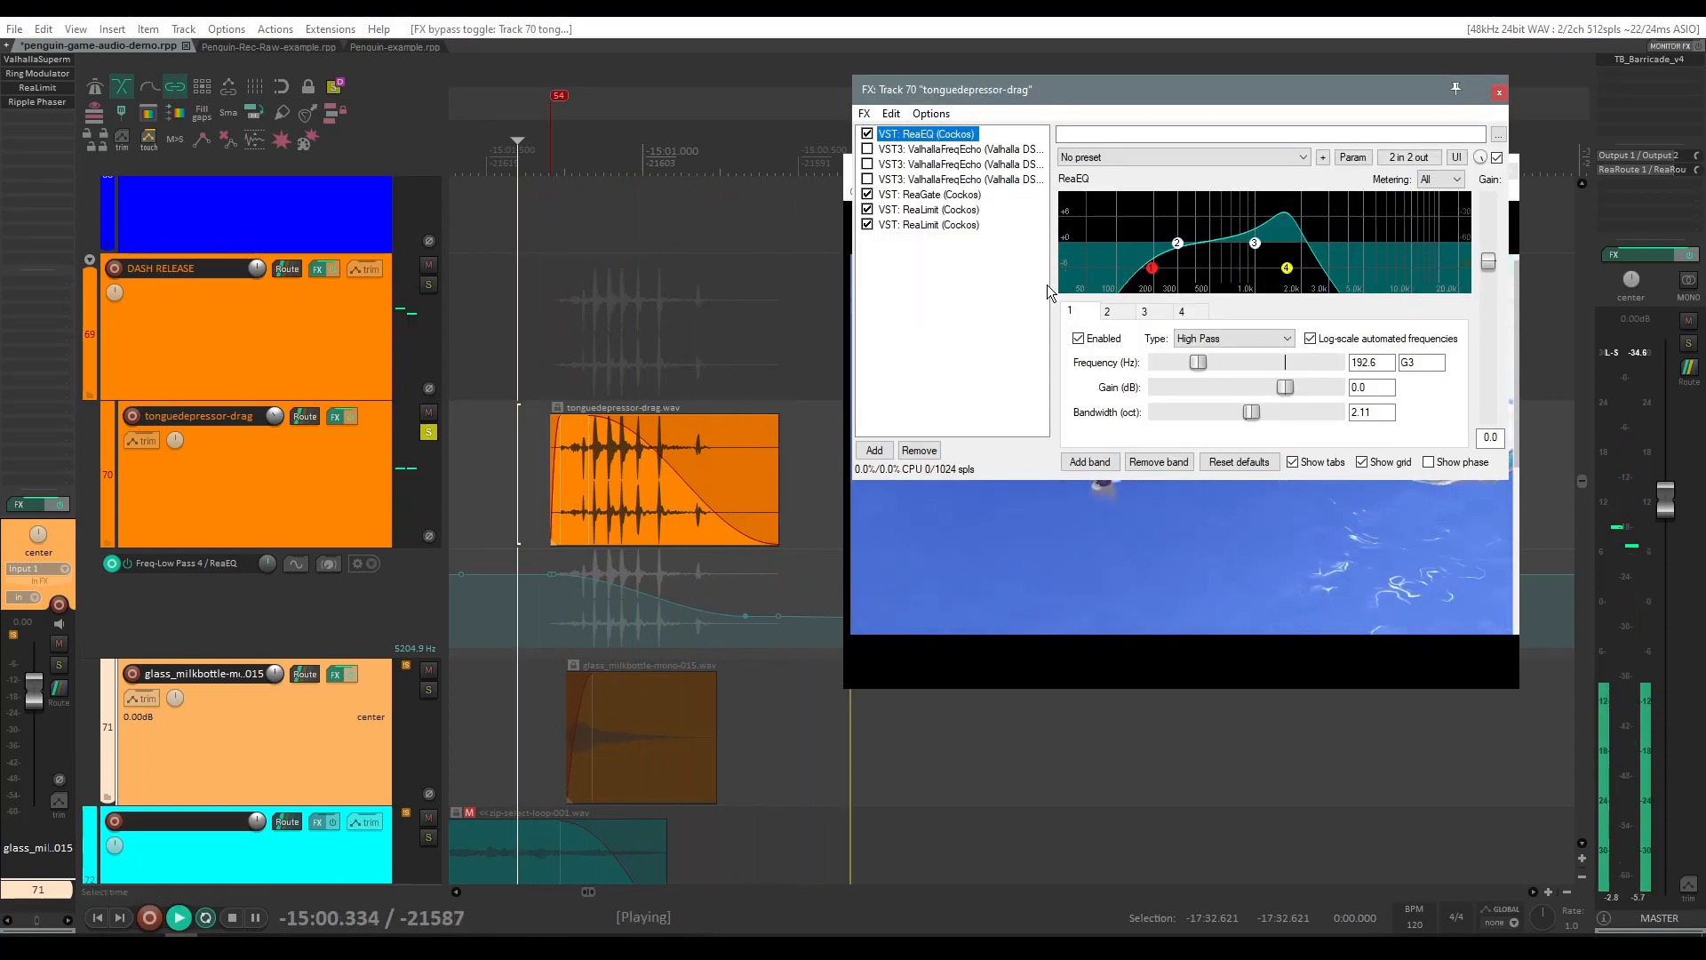
key("space")
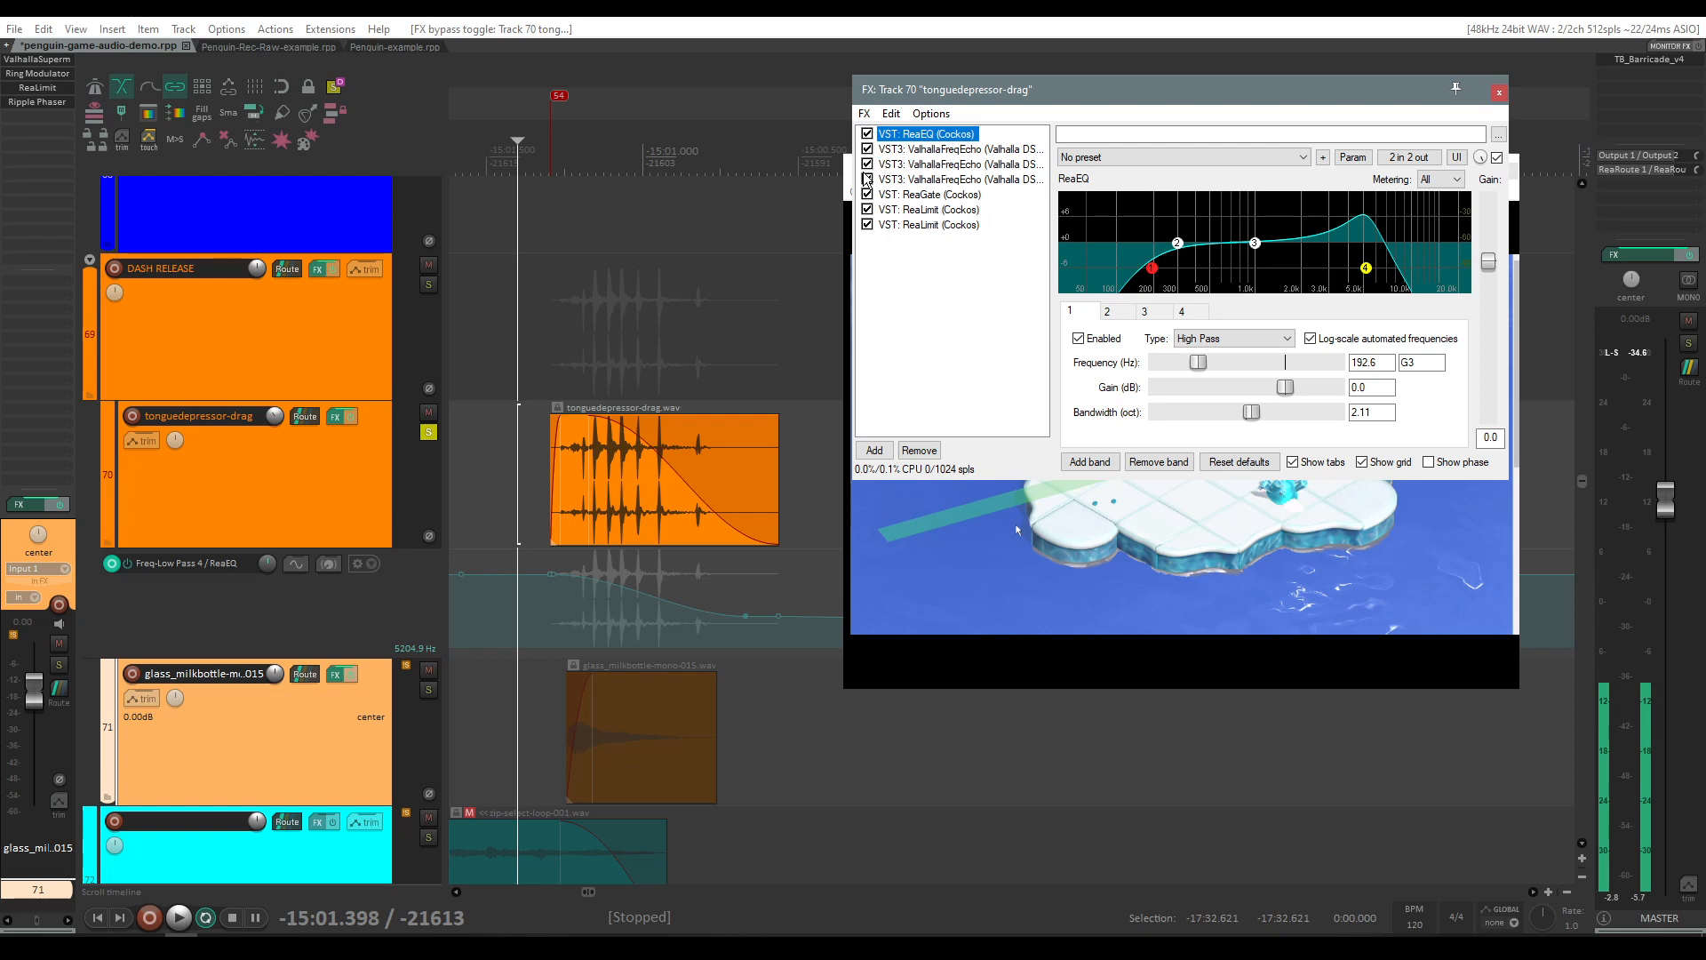
key("space")
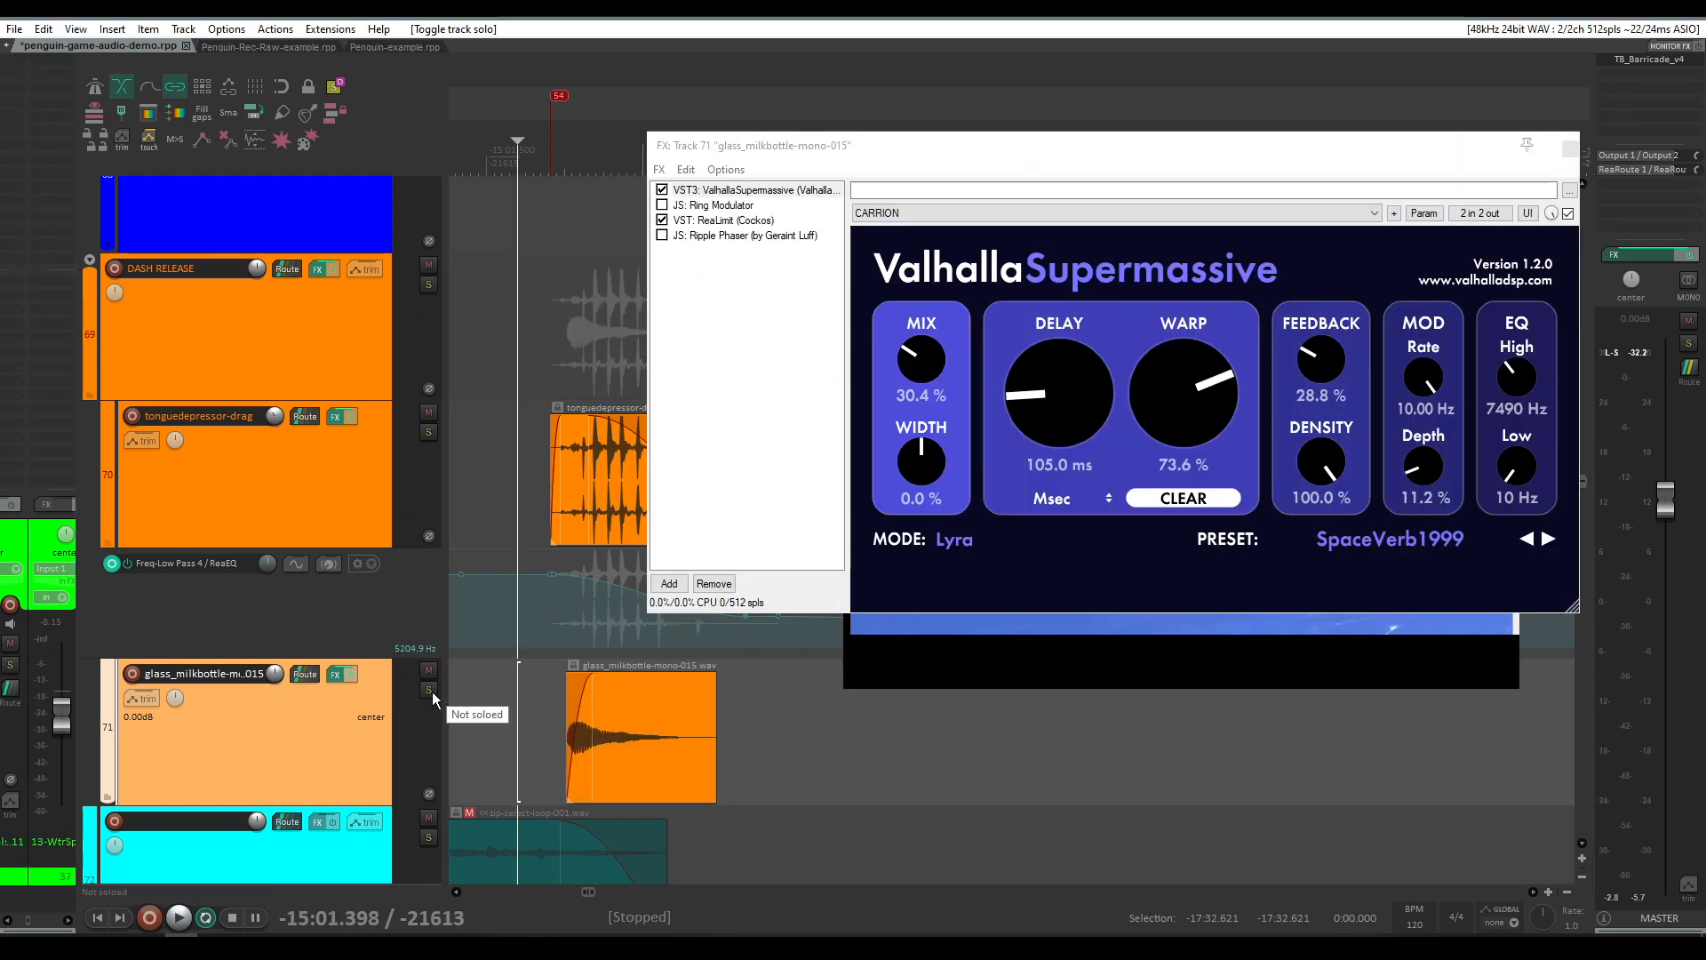
Step: Solo the glass_milkbottle-mono-015 track, enable the Ring Modulator in its effect chain and play it
left_click(430, 691)
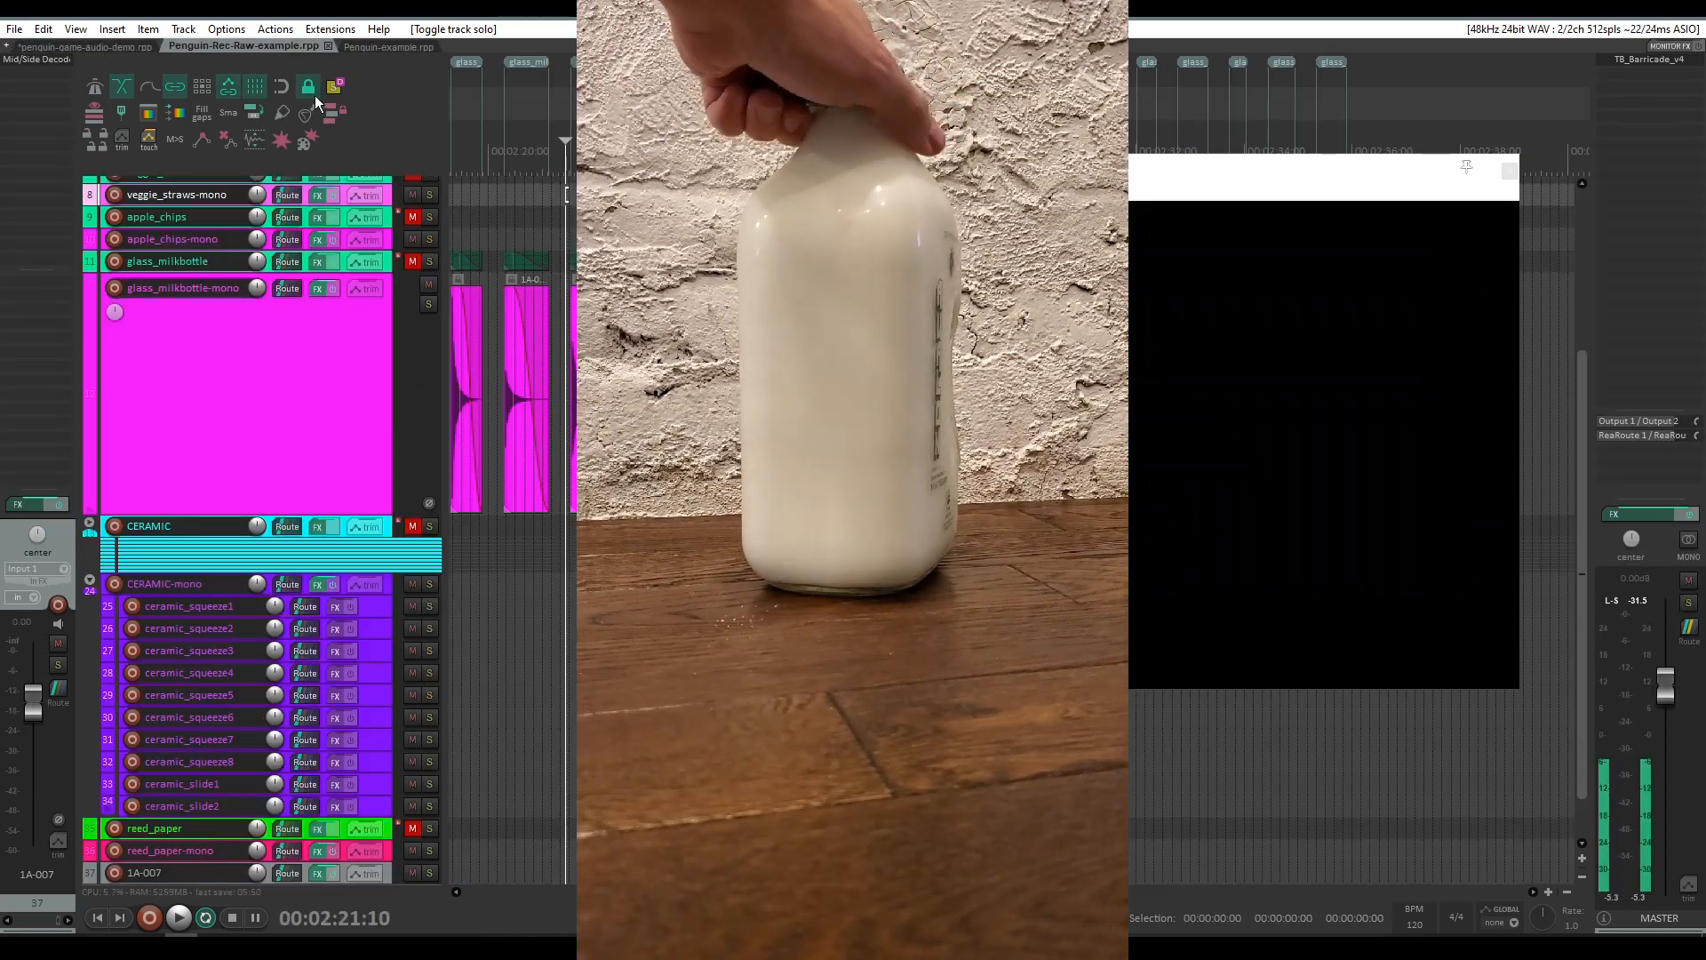
key("space")
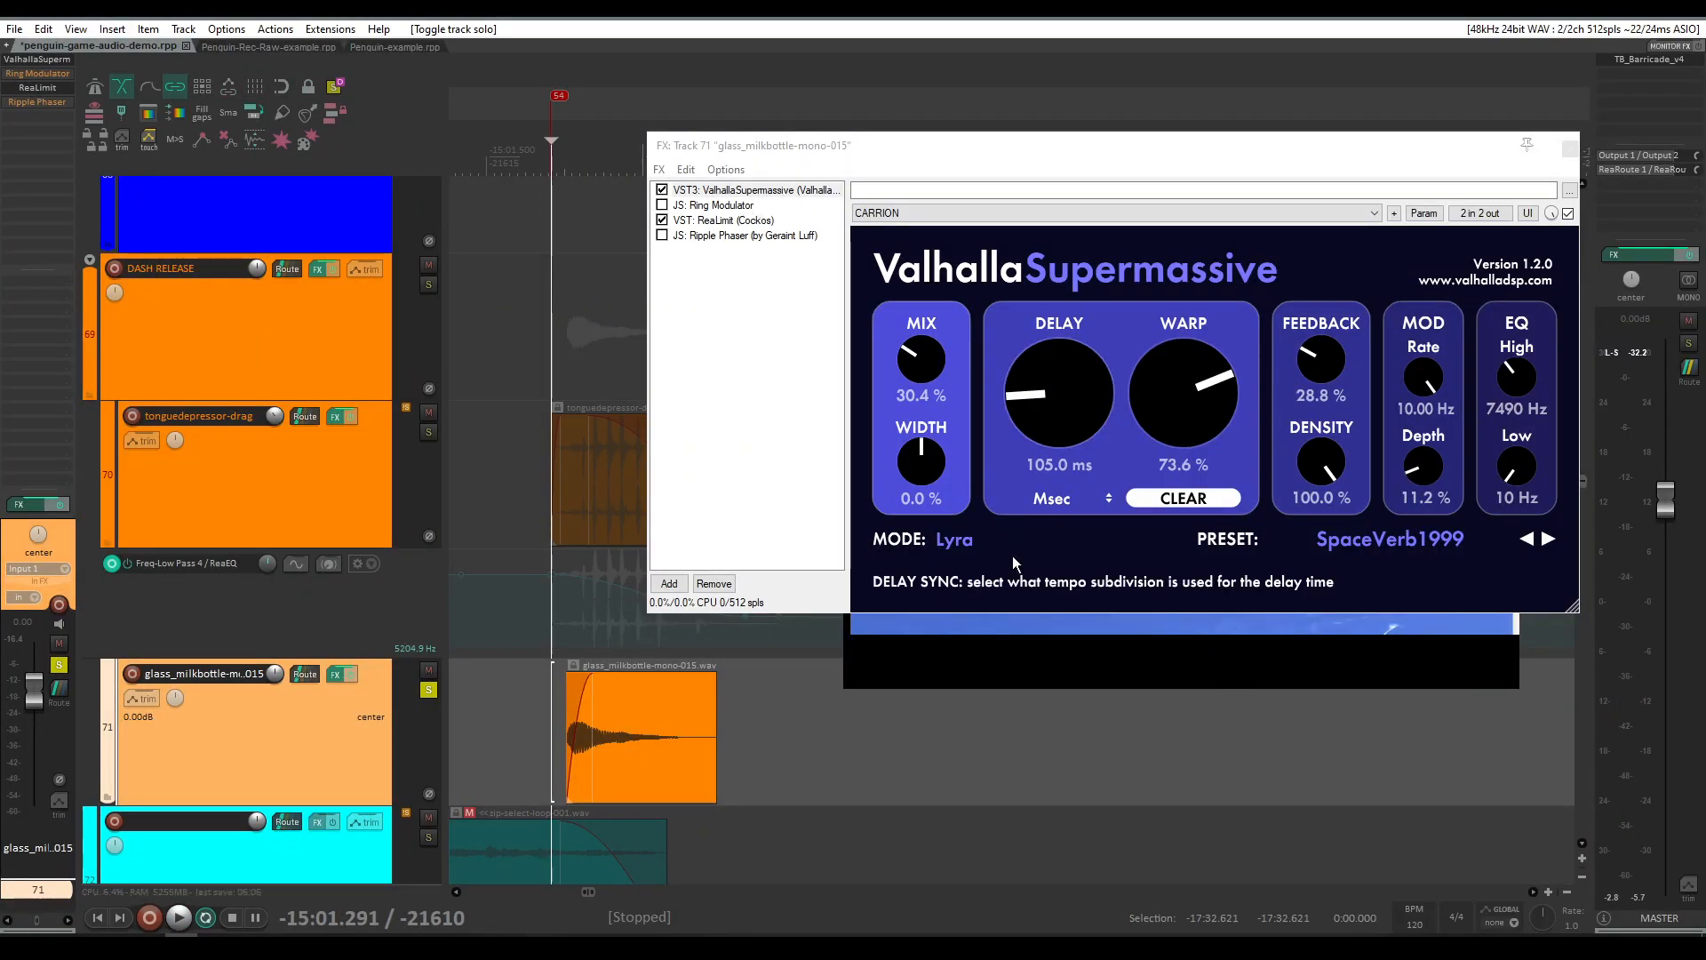
key("space")
left_click(662, 205)
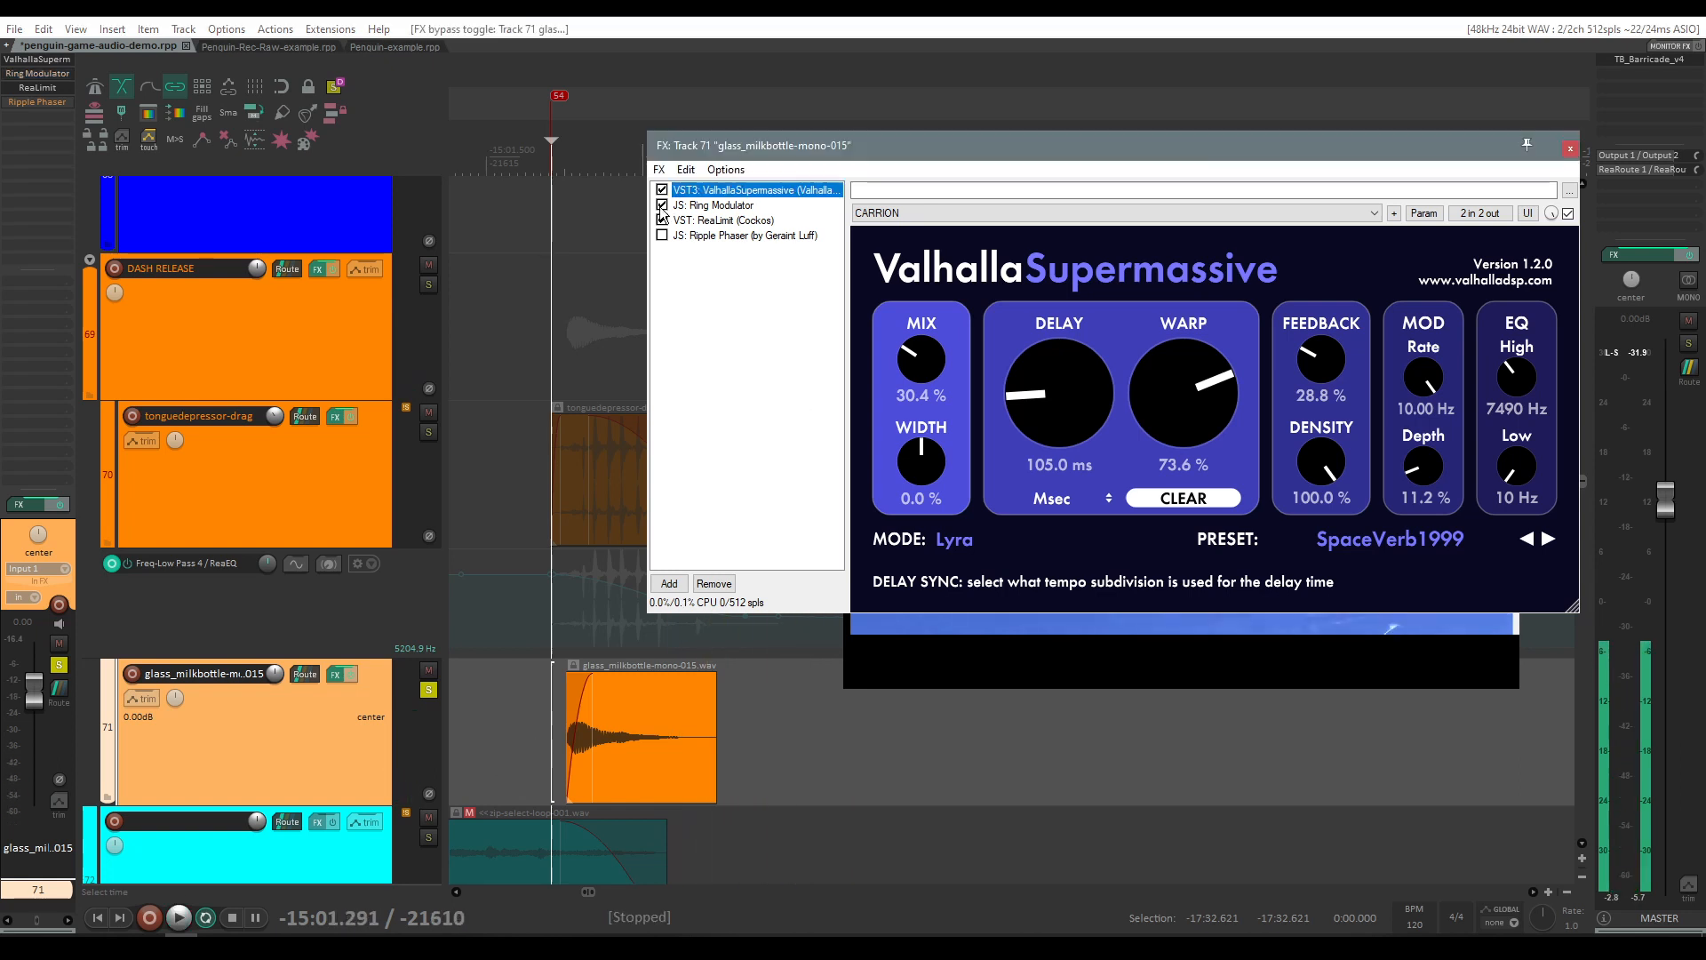
key("space")
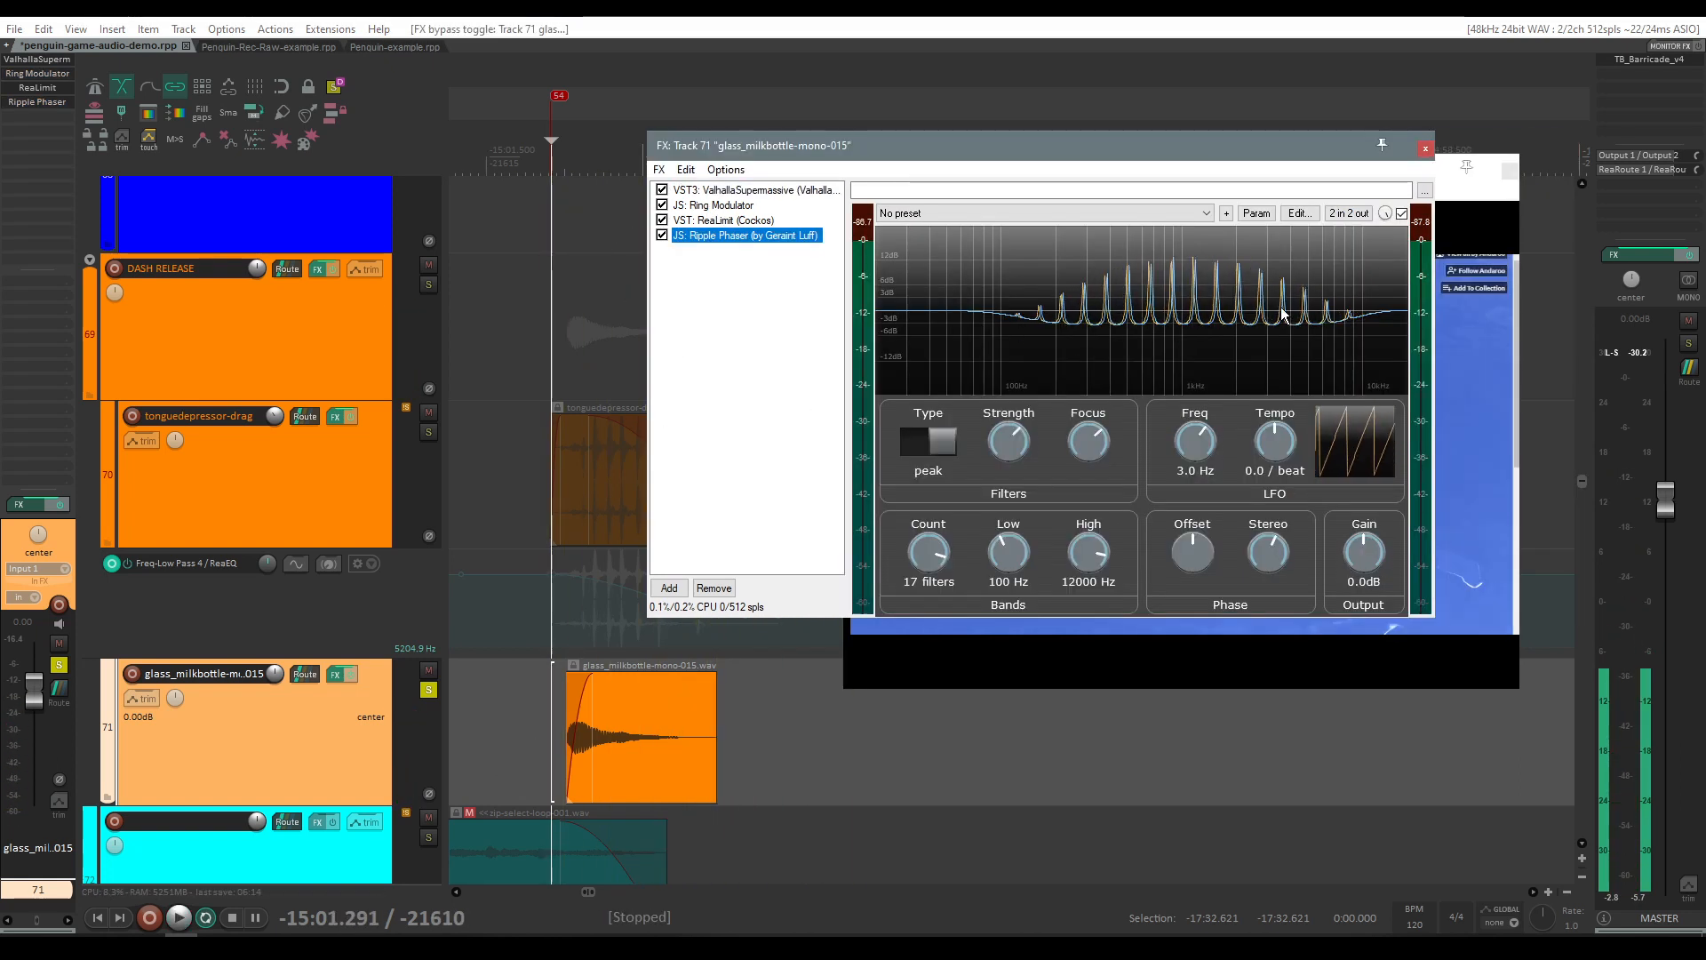
Step: Play the glass_milkbottle layer with Ripple Phaser engaged, then unsolo it and play the Dash layers together
left_click(522, 716)
key("space")
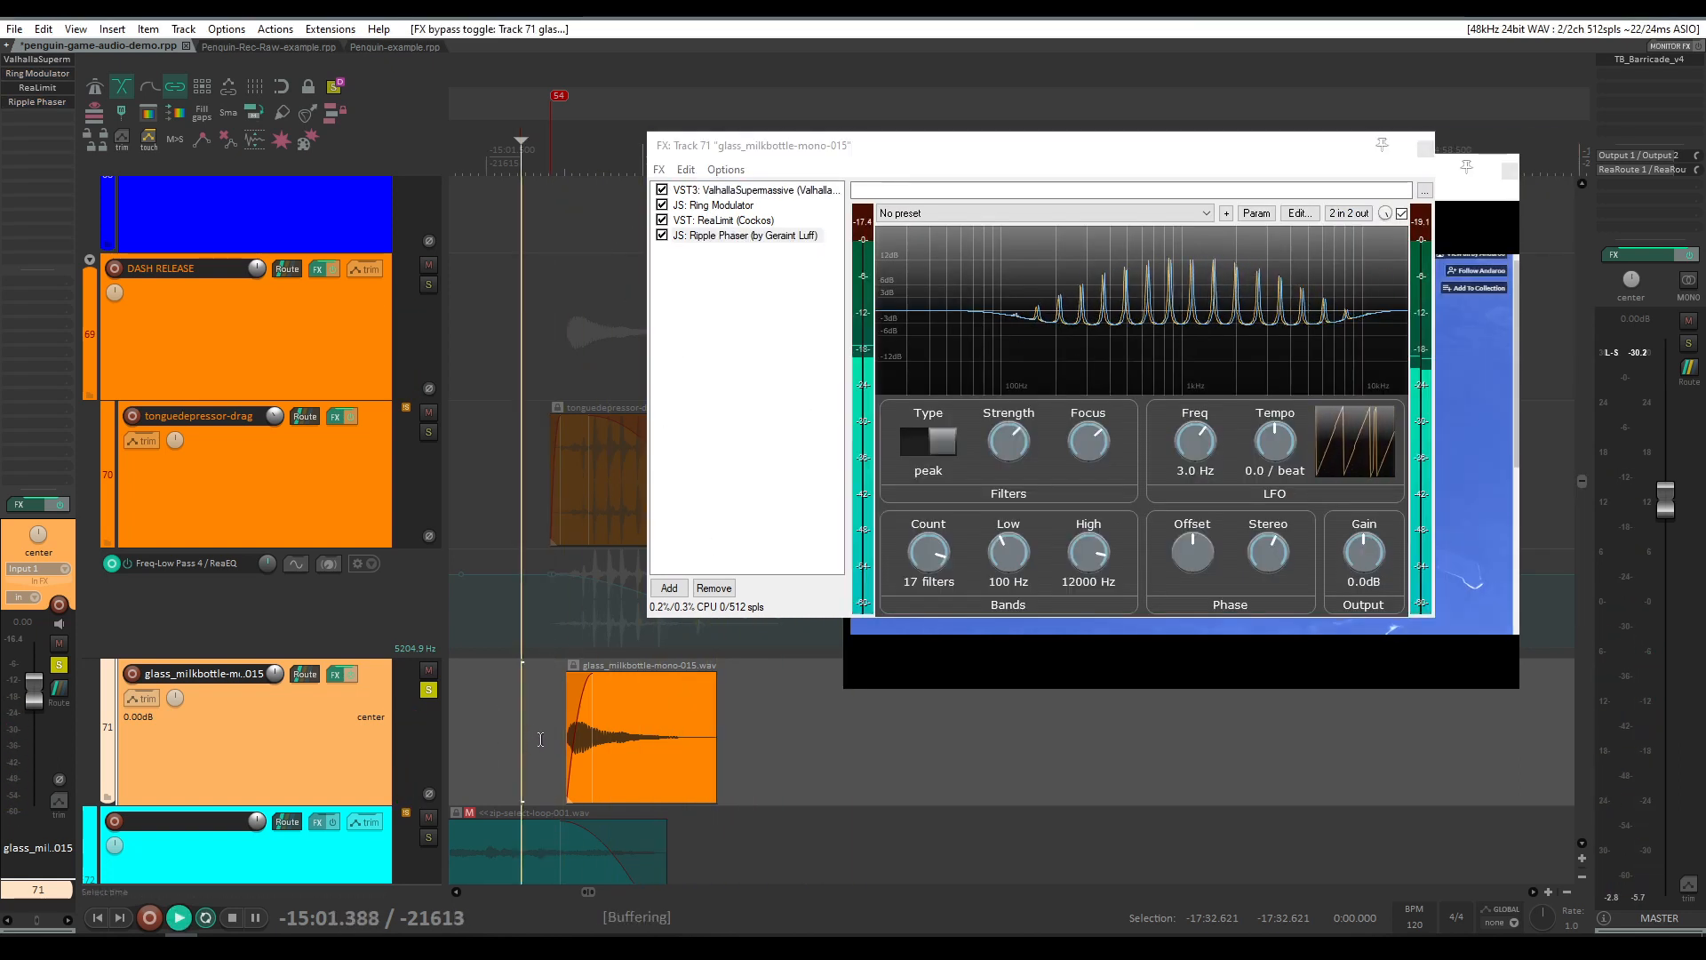
key("space")
left_click(428, 689)
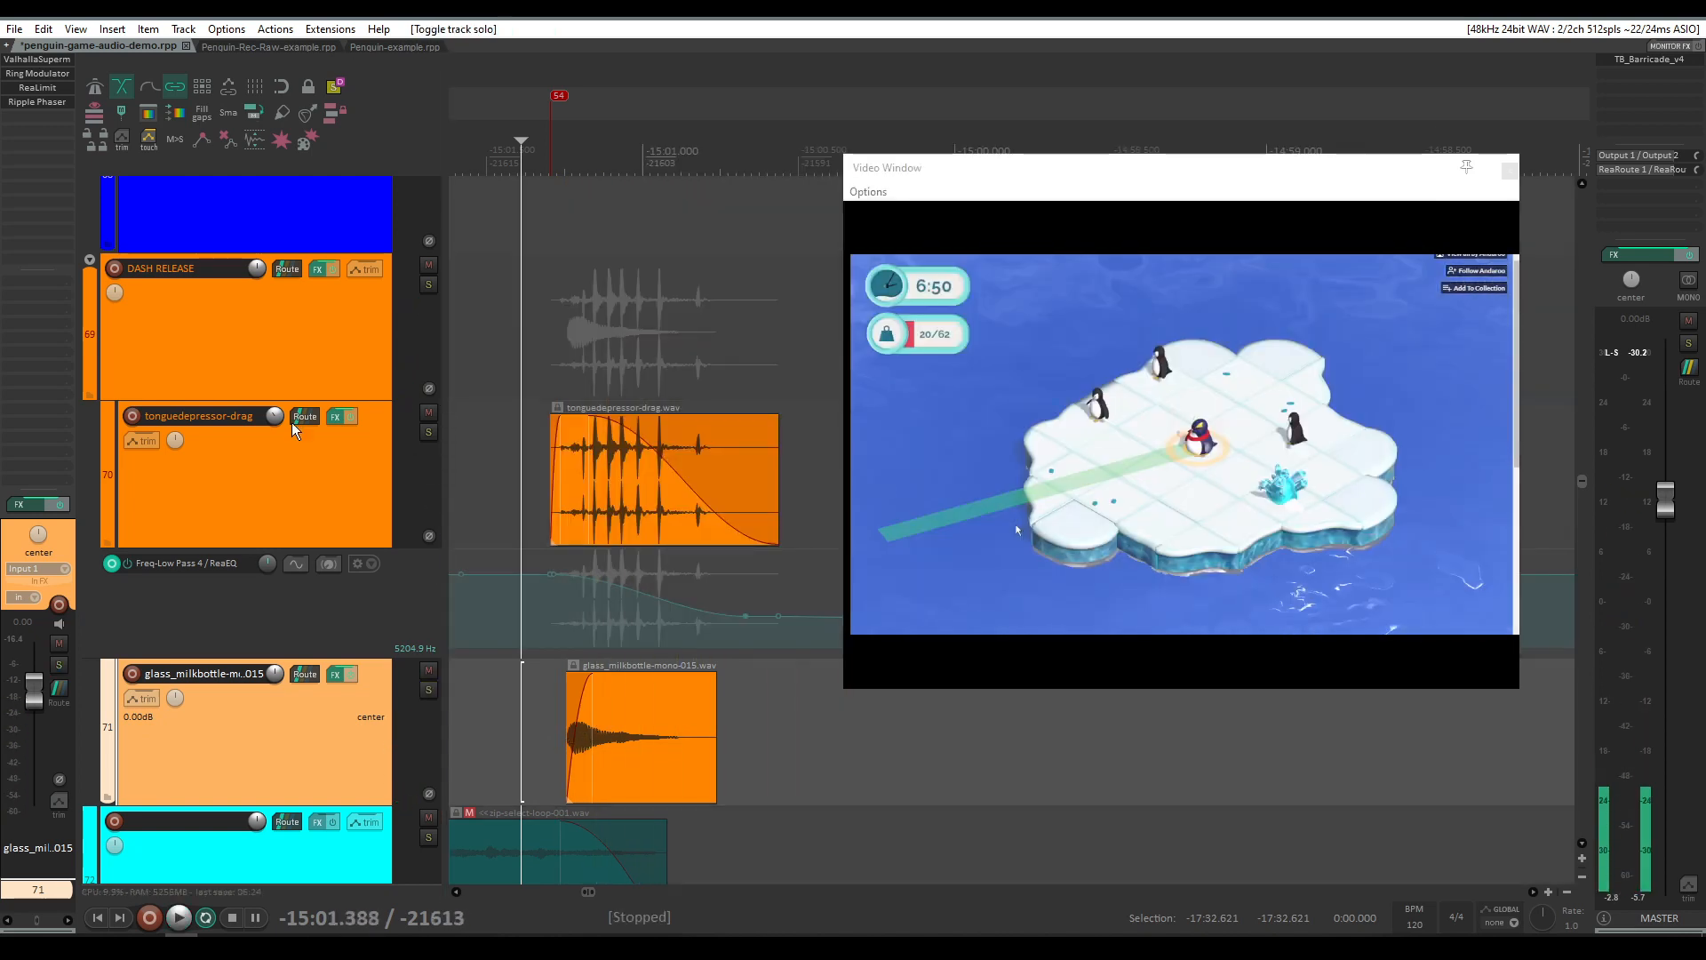
key("space")
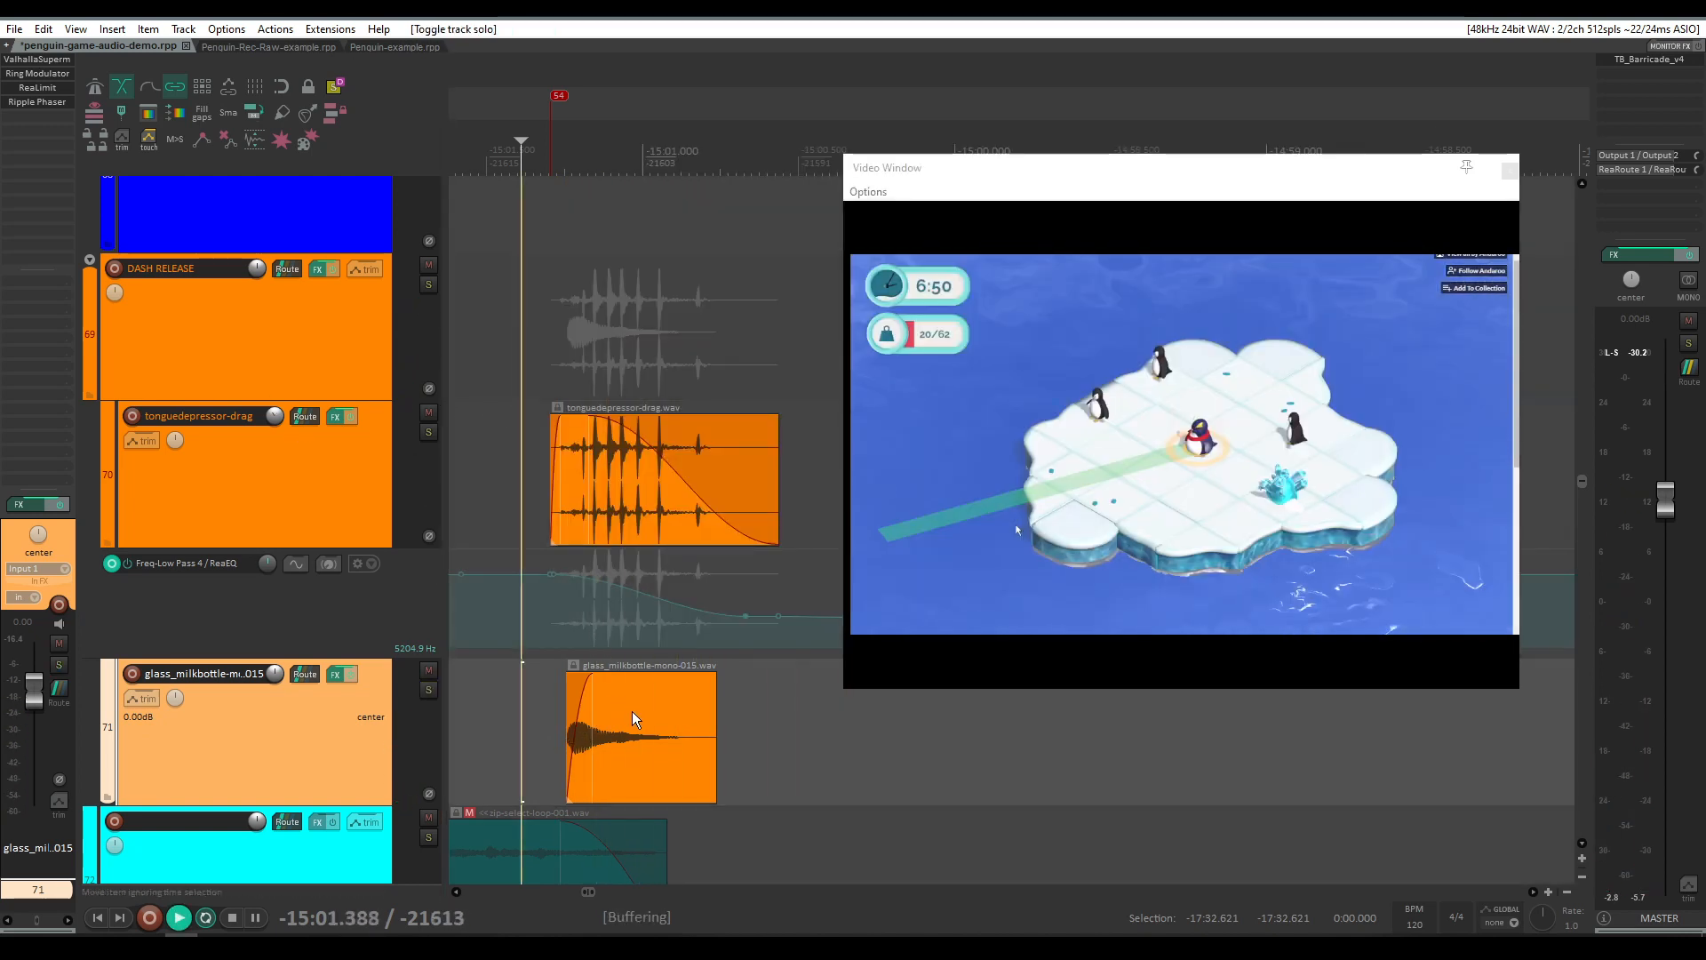
key("space")
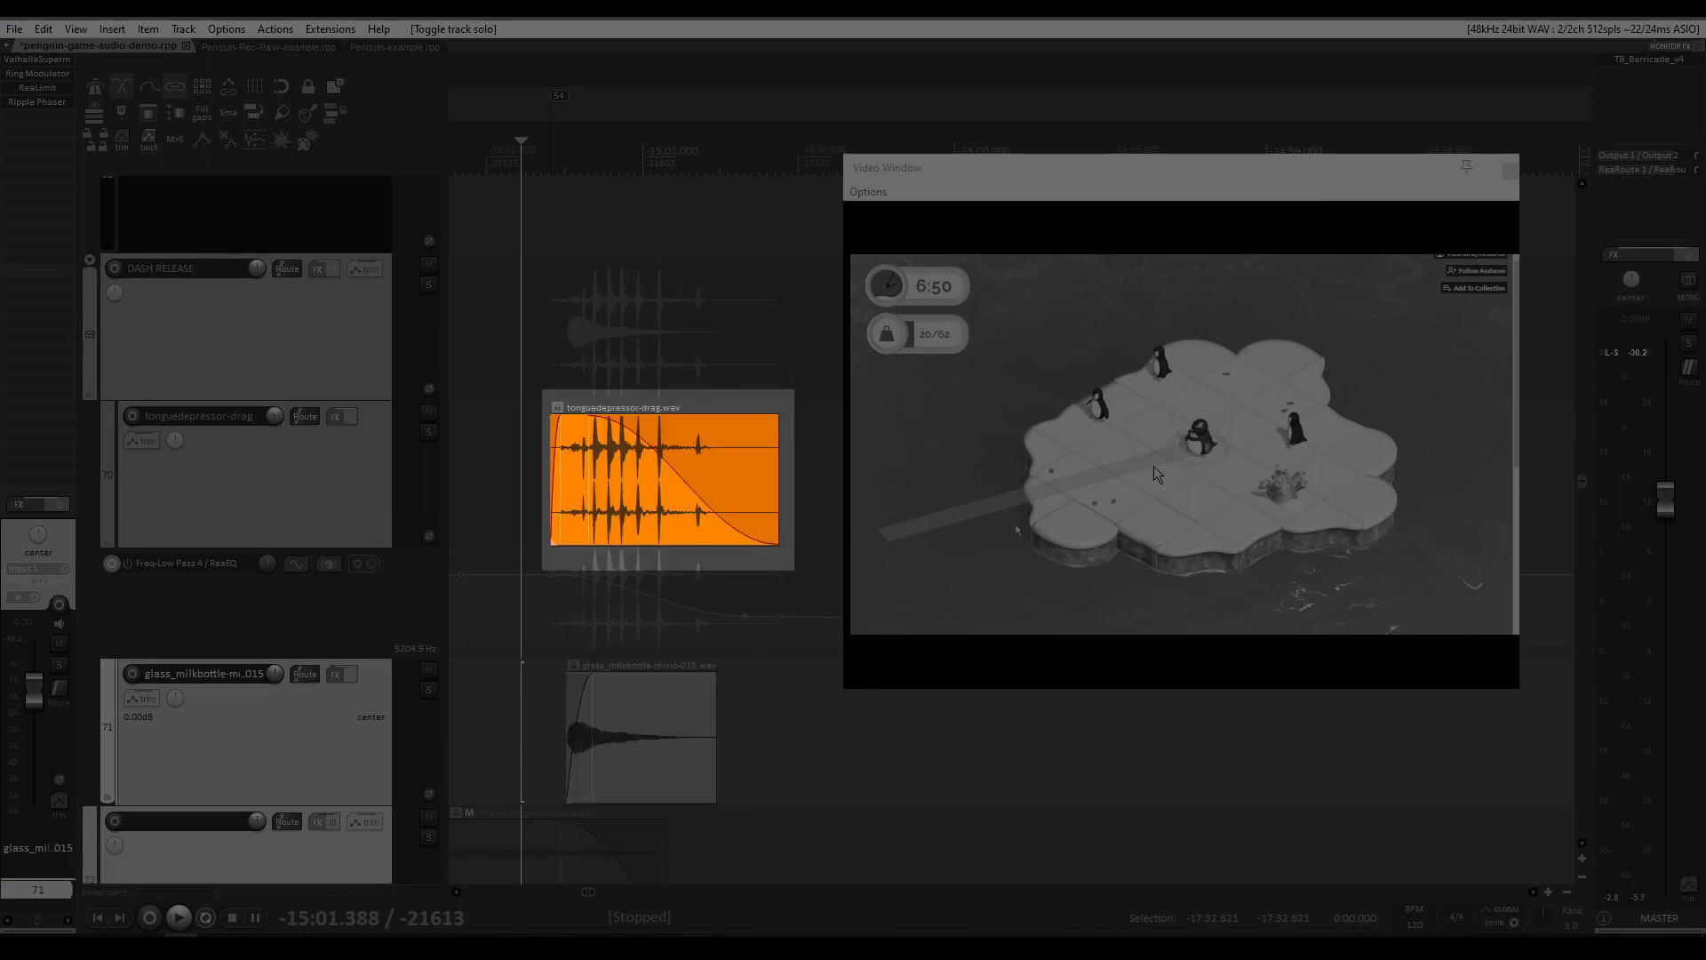
key("space")
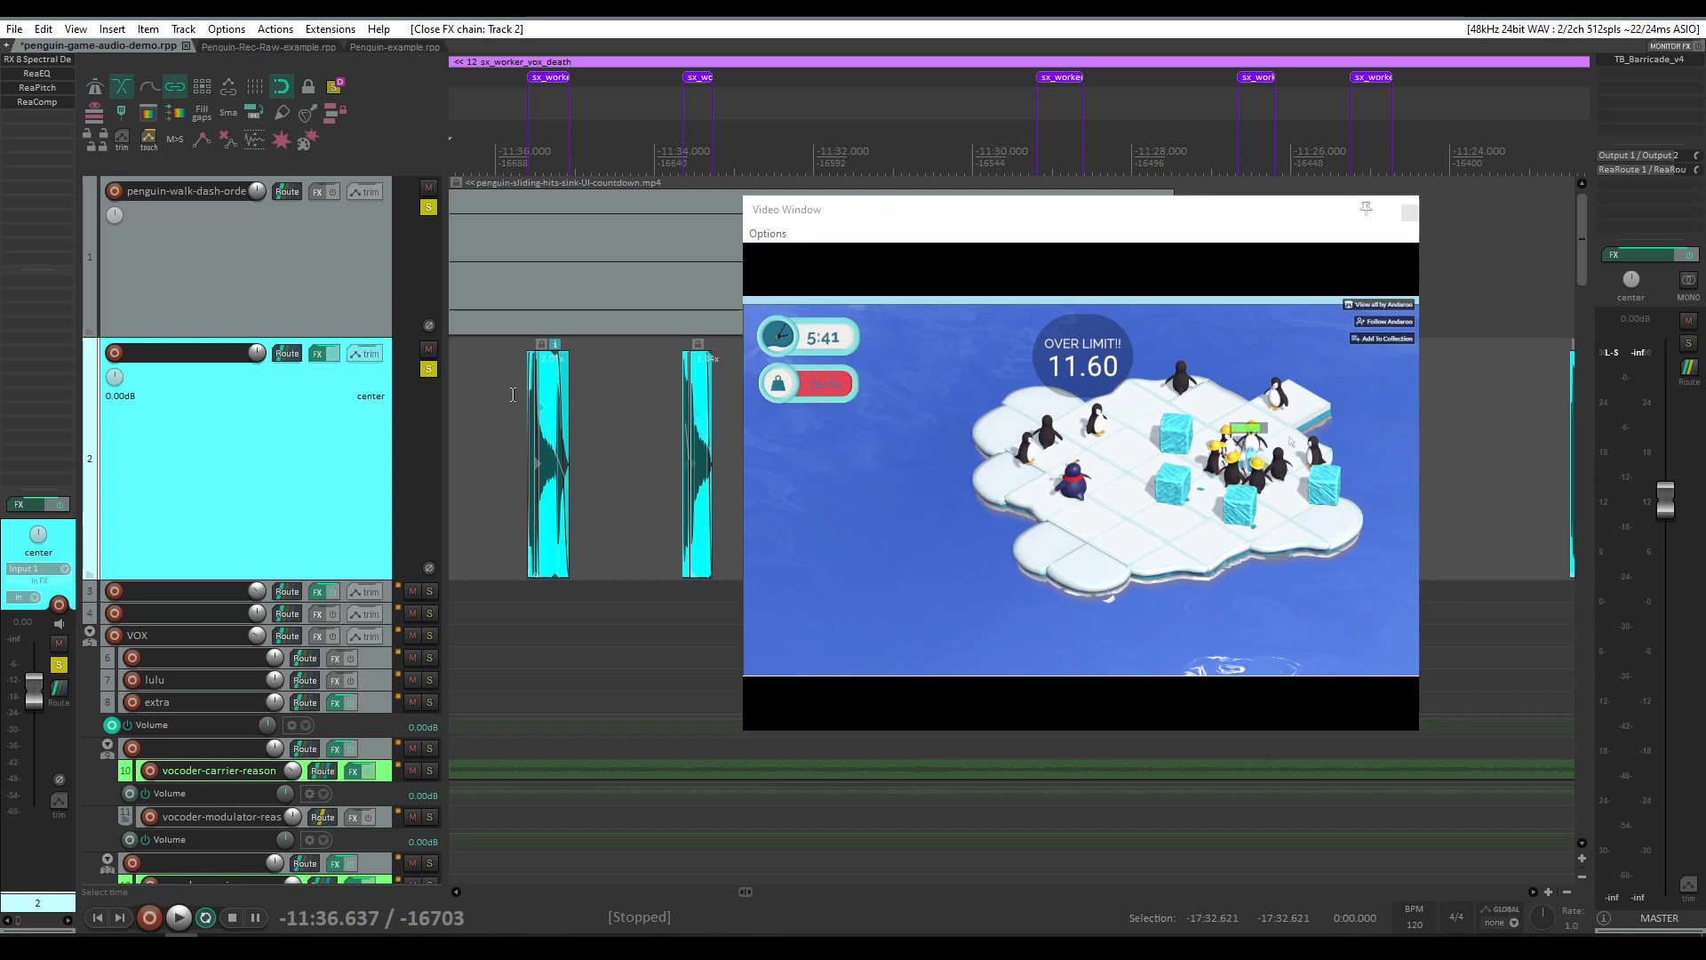
Step: Place the play cursor at the first sx_worker_vox_death clip on track 2 and play it against the video
scroll(525, 394, "down", 2)
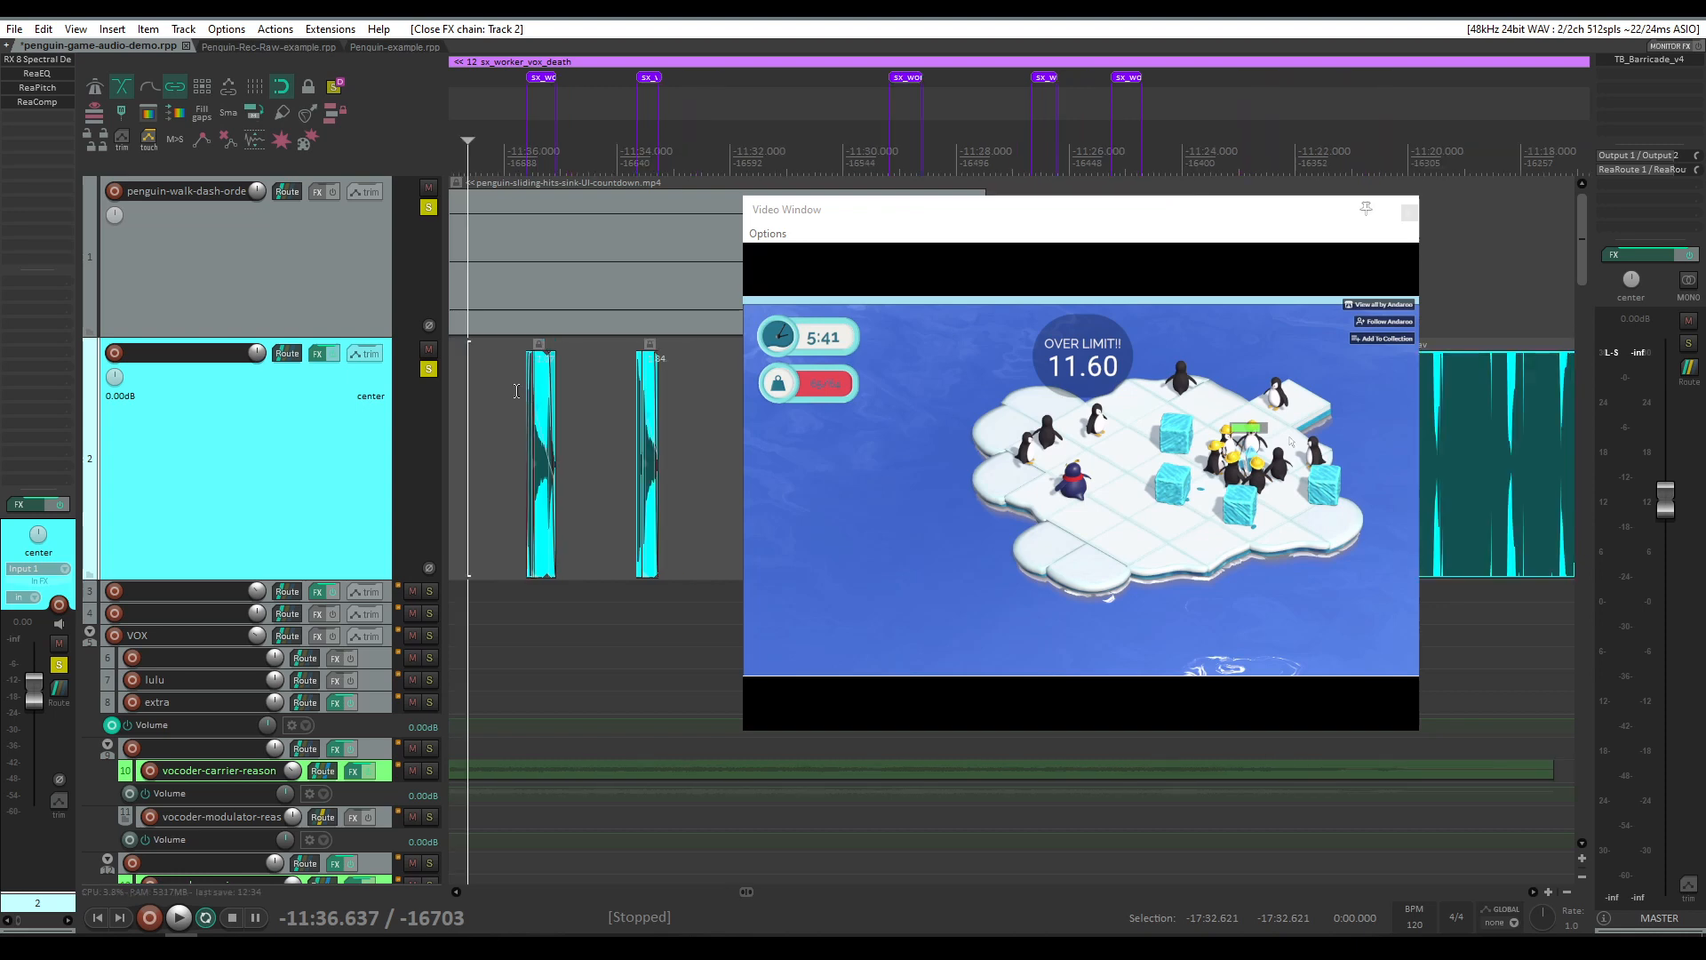
scroll(516, 391, "up", 1)
left_click(516, 391)
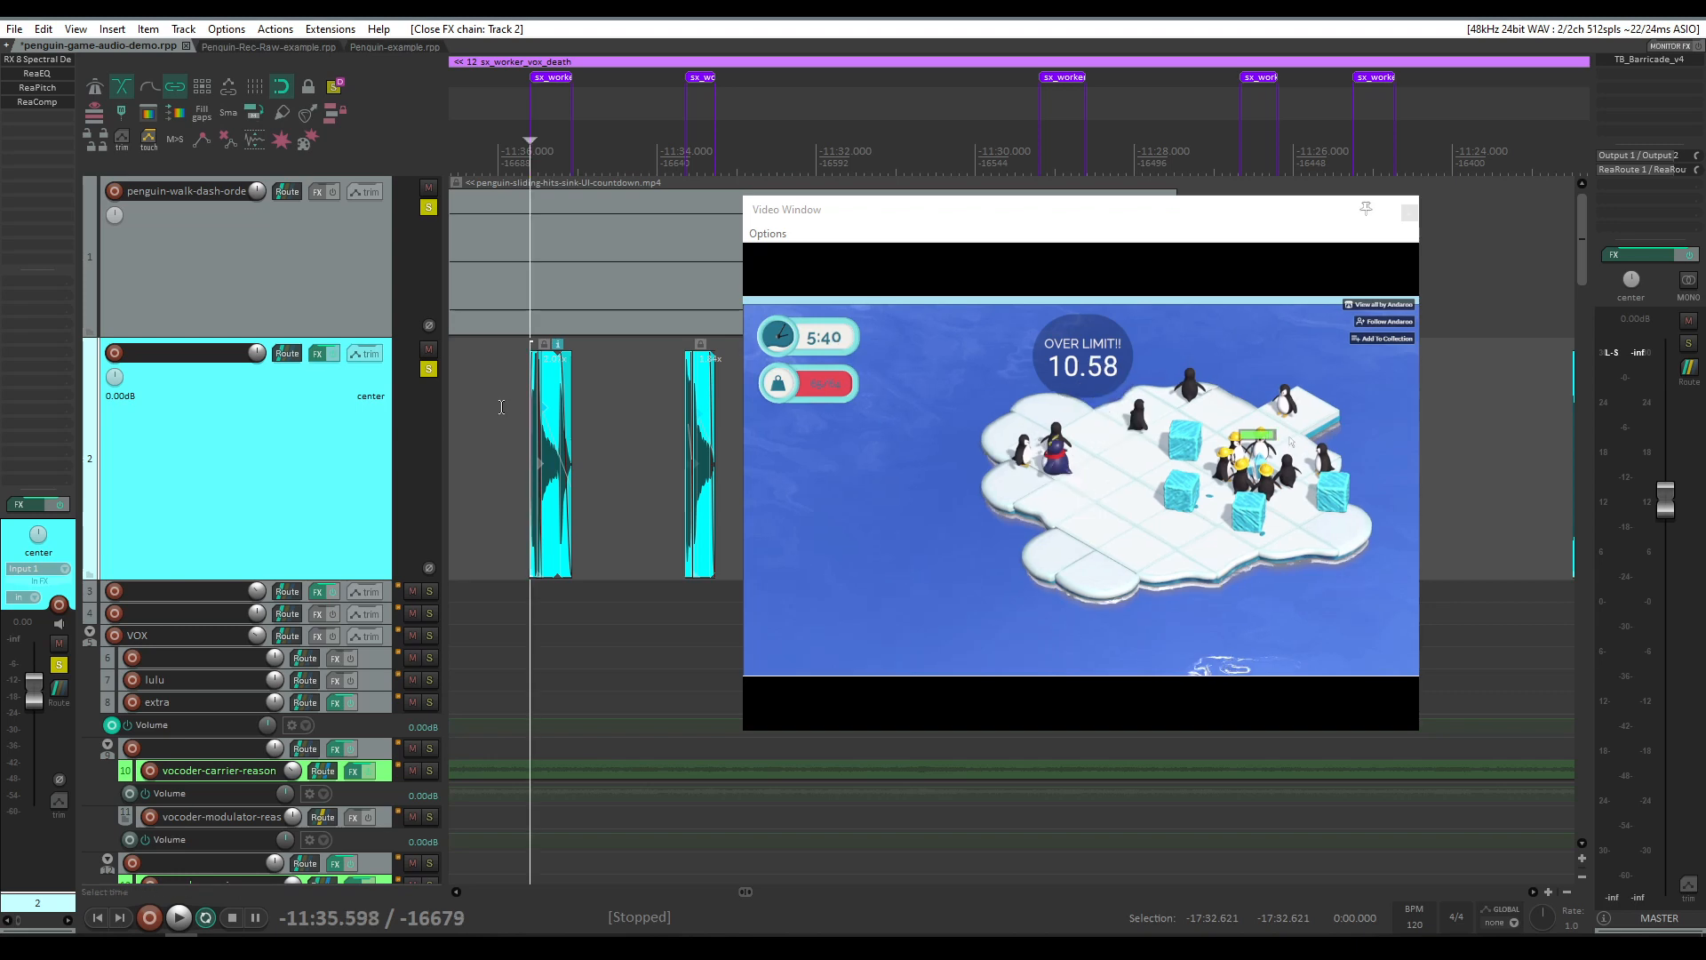
left_click(501, 407)
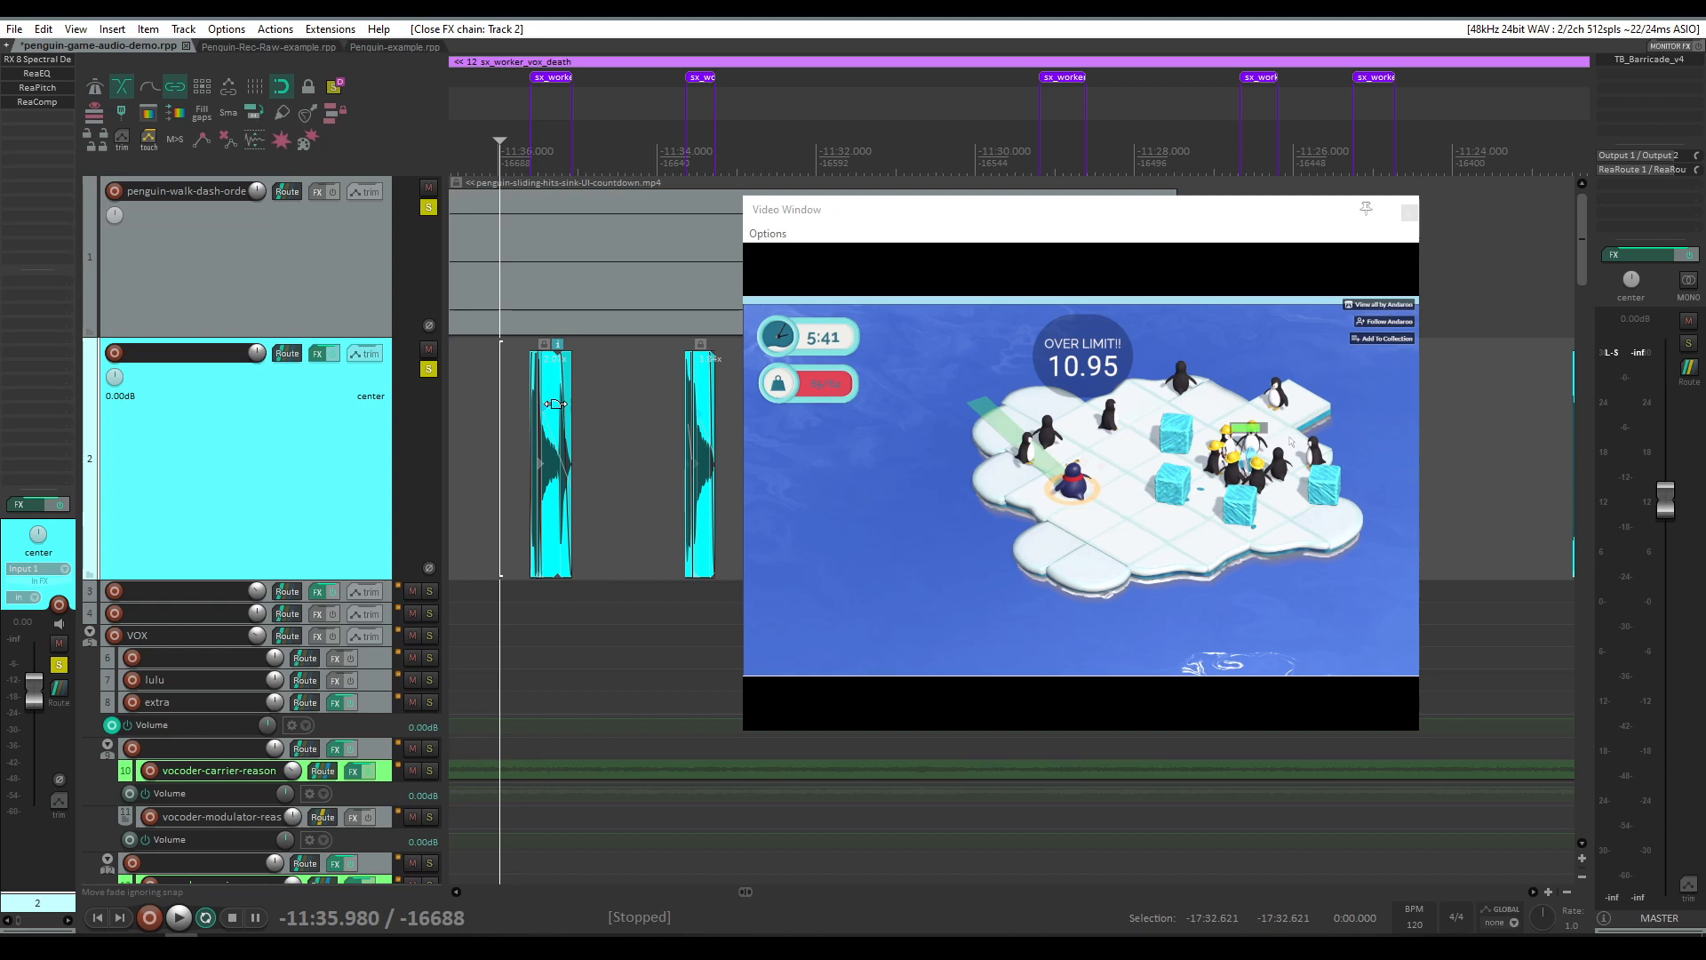
scroll(566, 456, "up", 5)
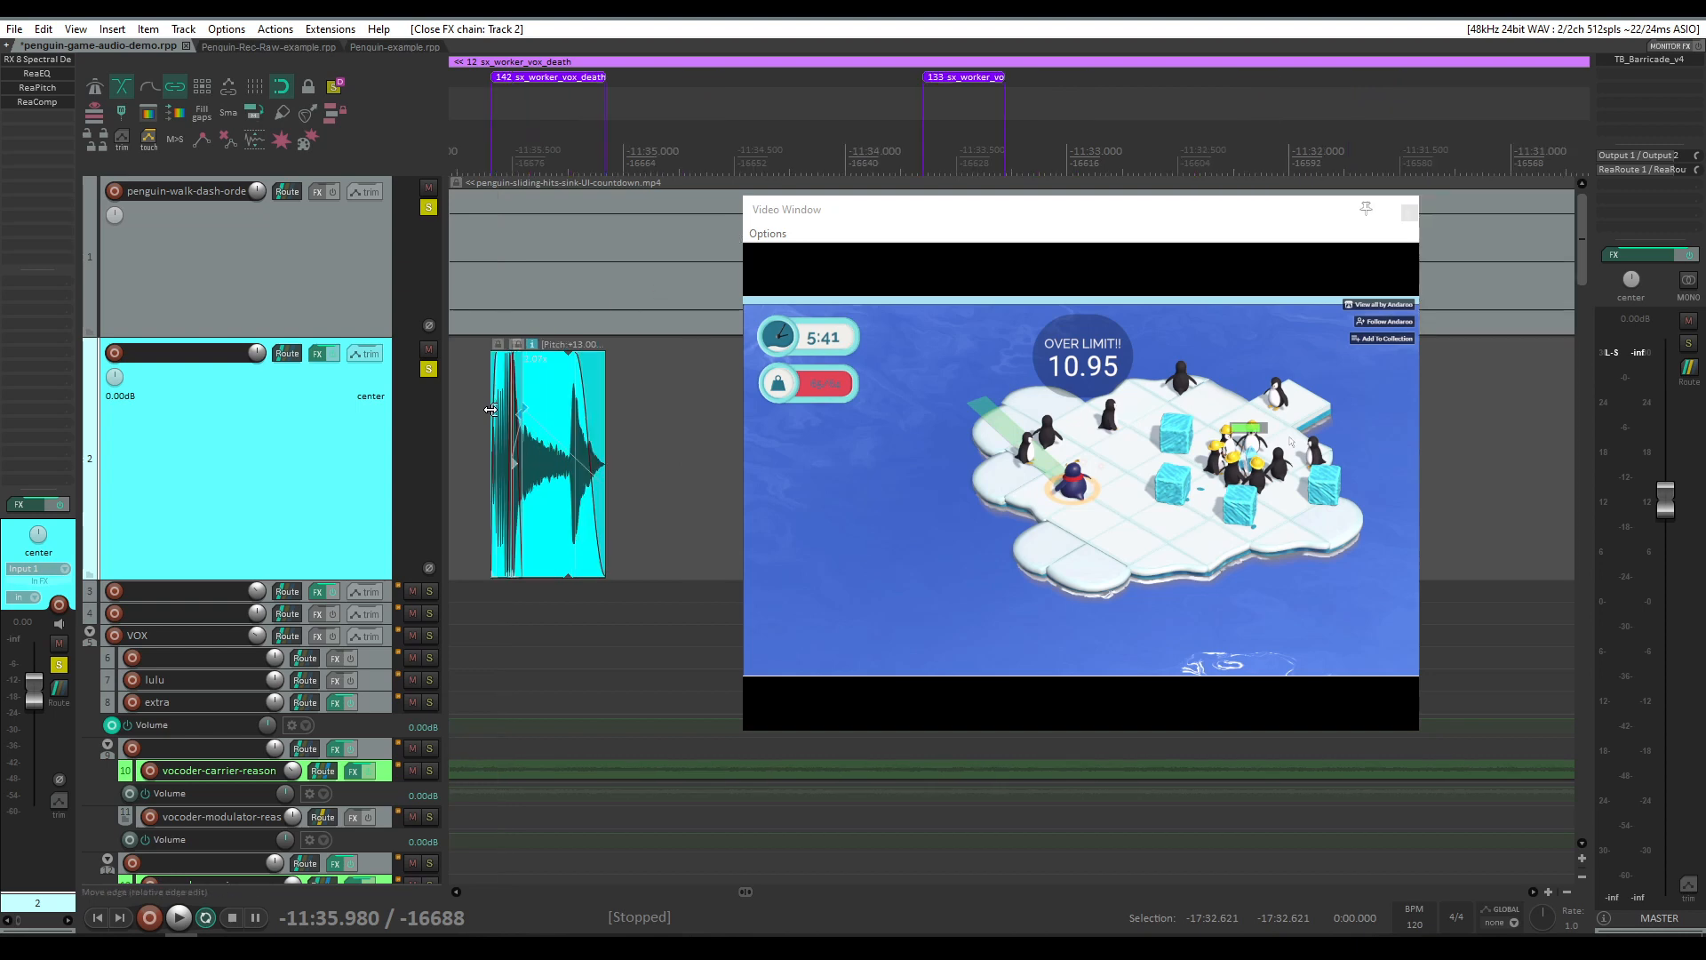
scroll(658, 430, "down", 4)
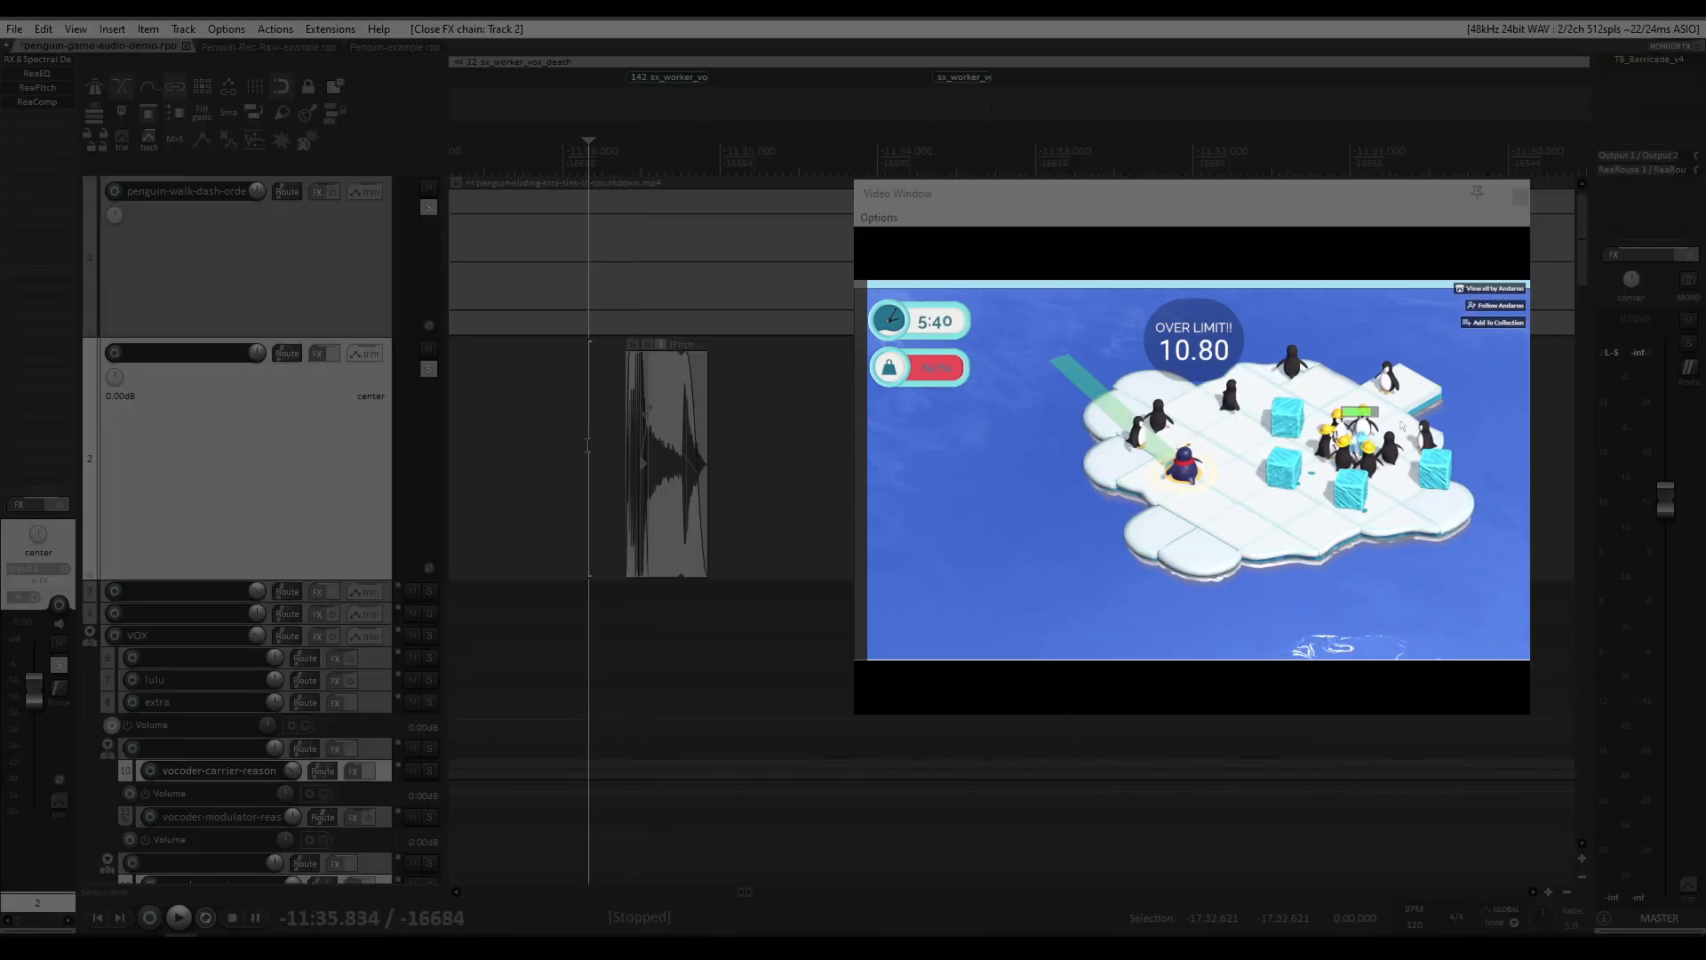
key("space")
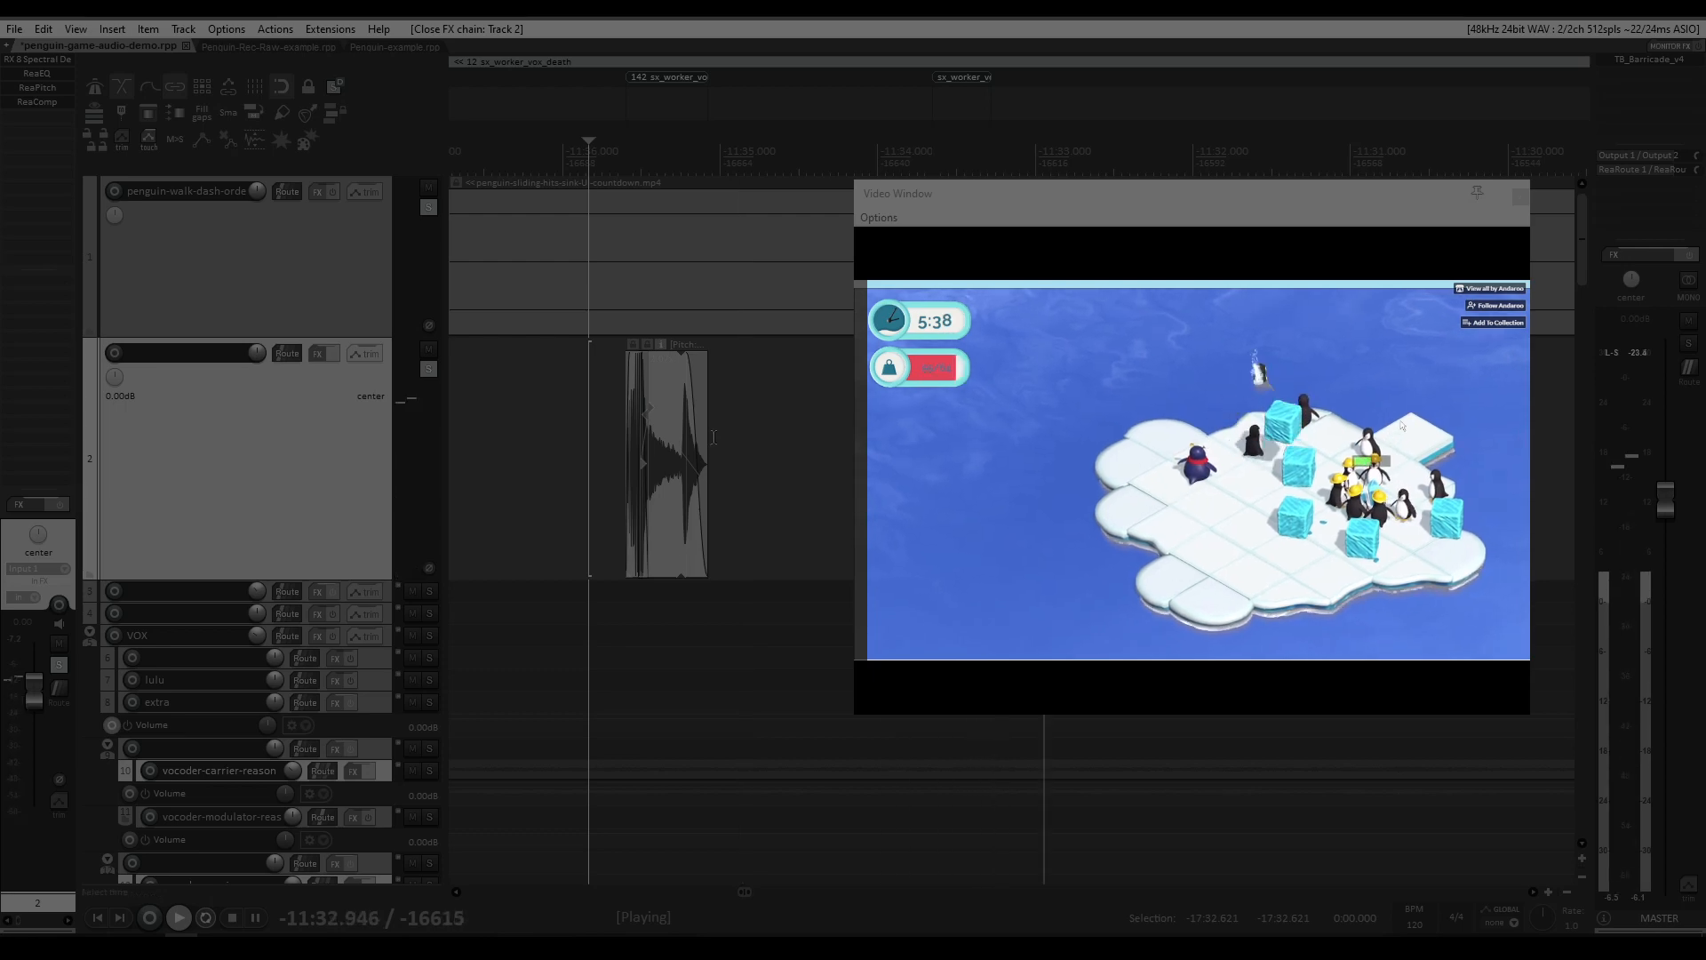
Step: Set the play cursor inside the penguin-call5.wav recording on track 2 and play it from there
scroll(747, 381, "down", 3)
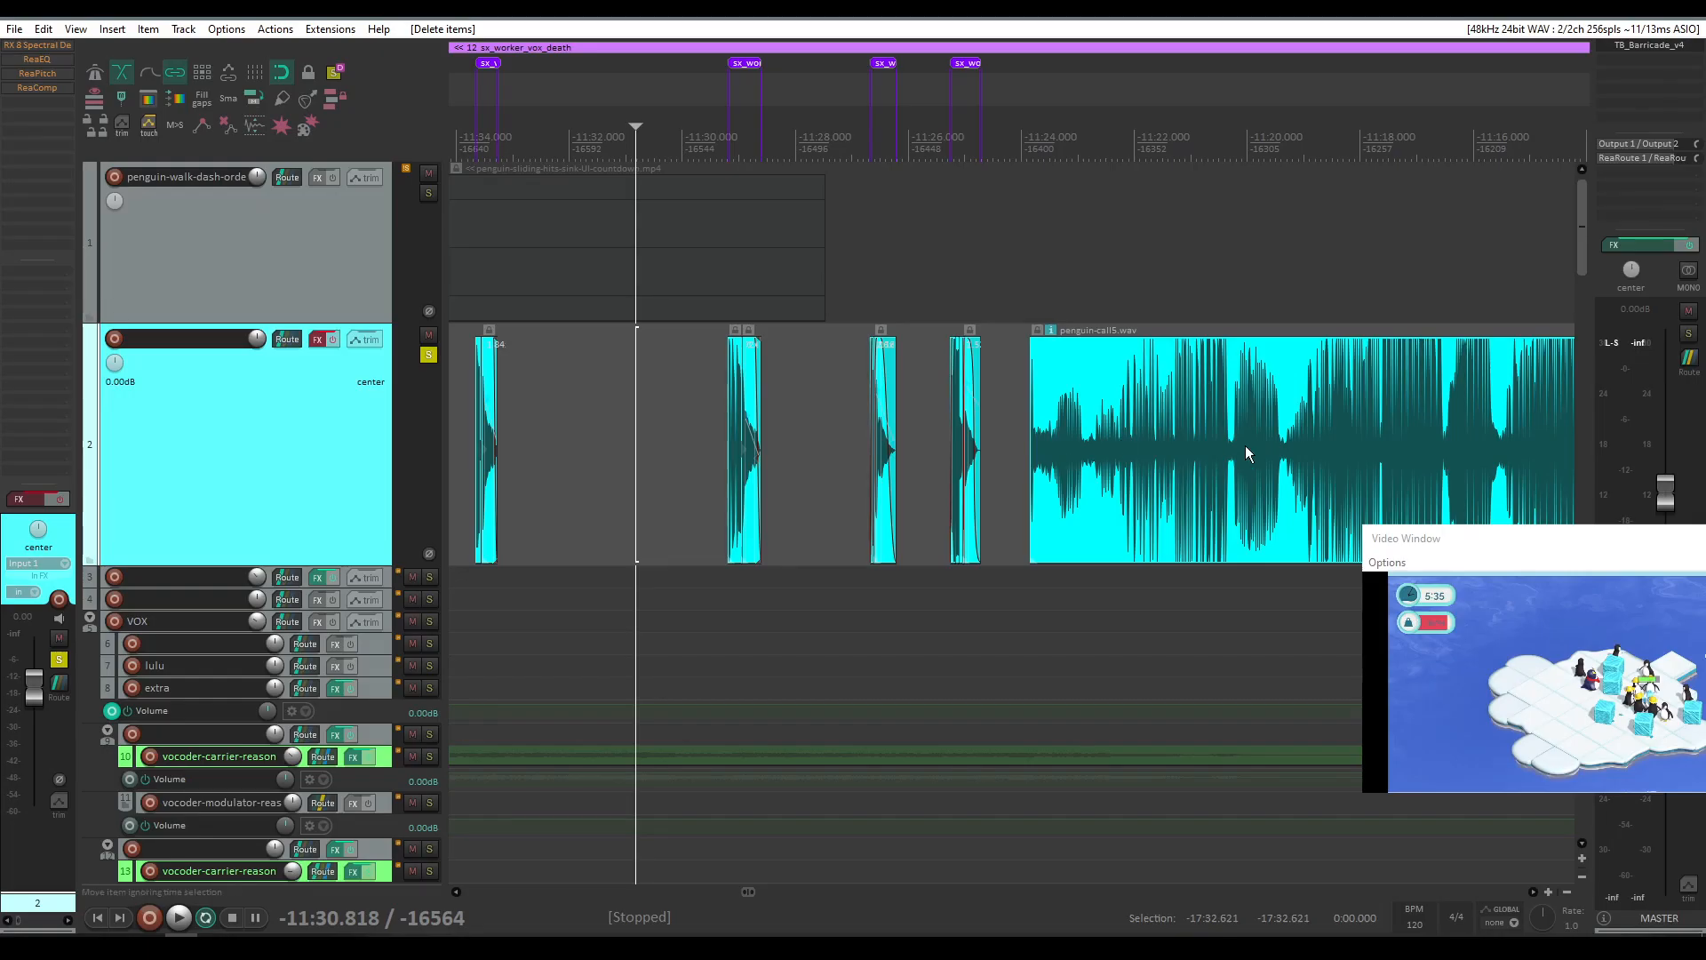
scroll(1187, 475, "down", 3)
scroll(1189, 476, "right", 1)
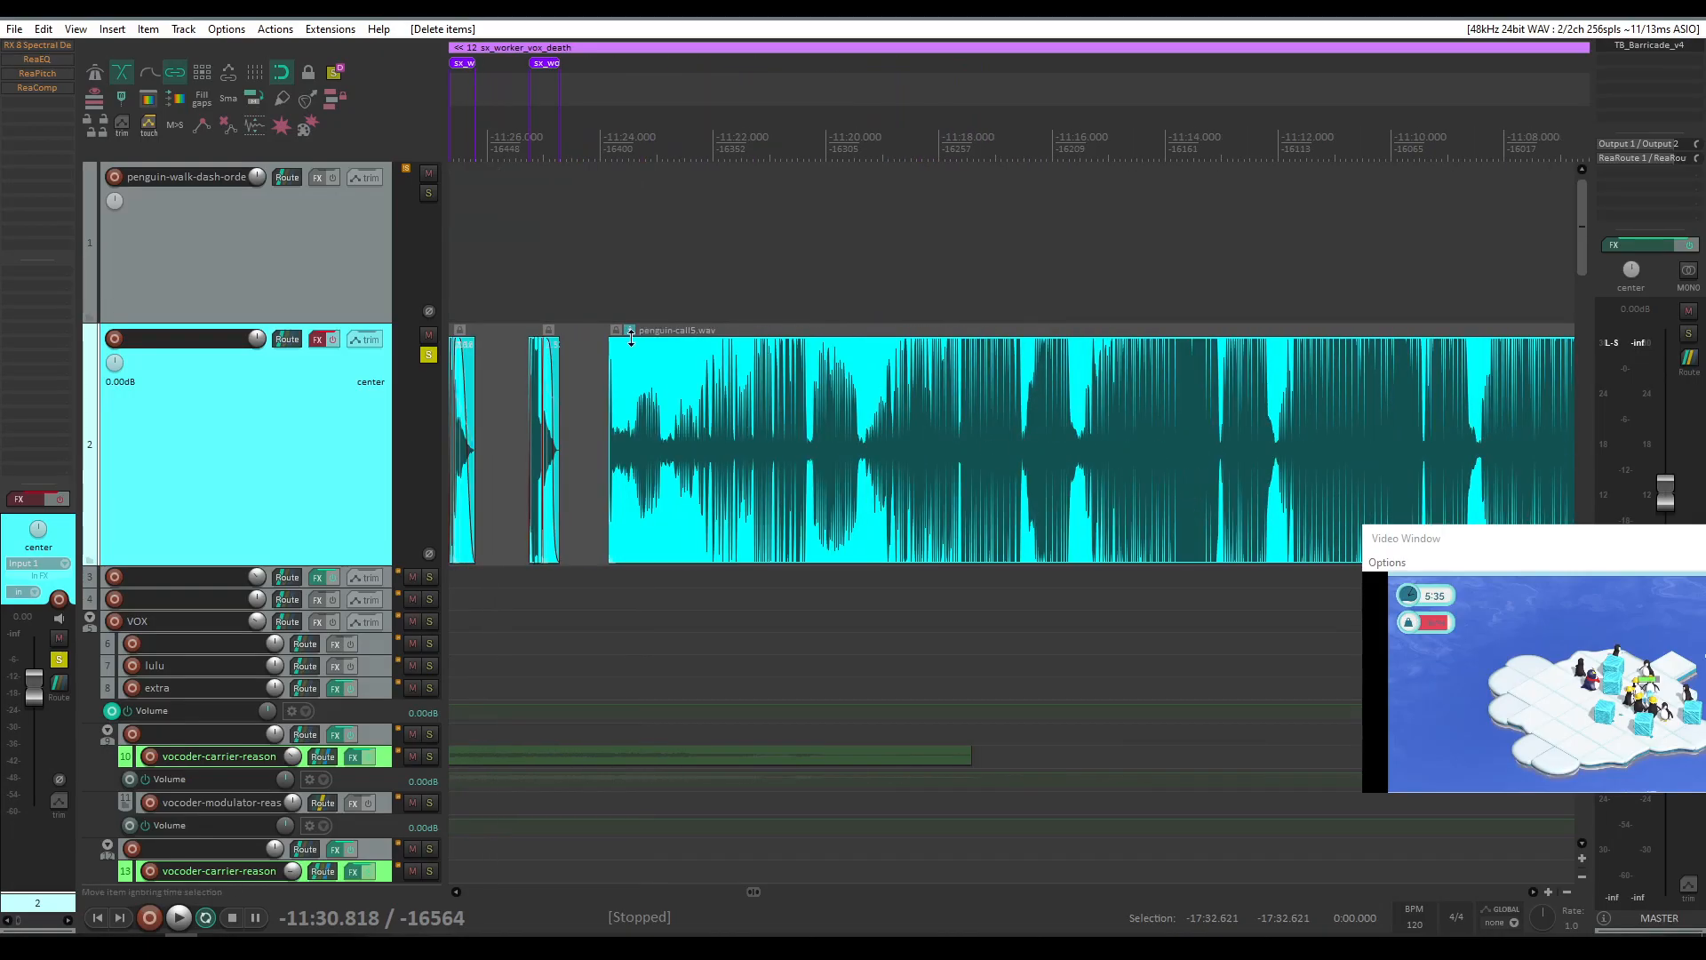
left_click(620, 377)
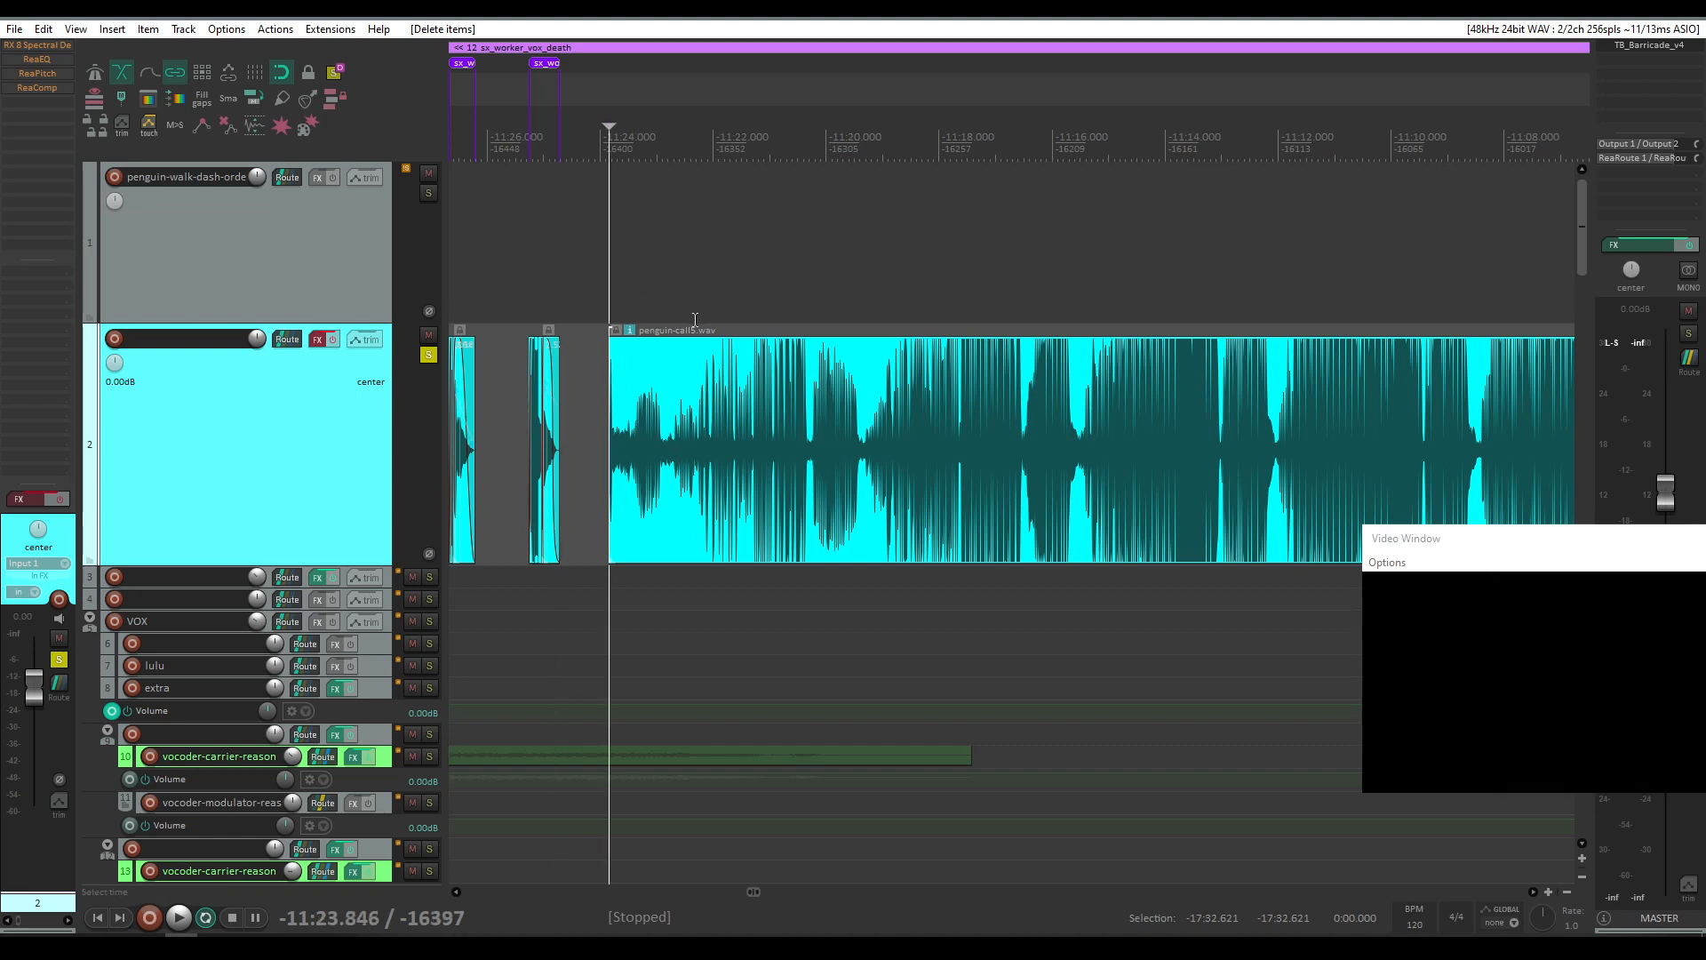
left_click(824, 322)
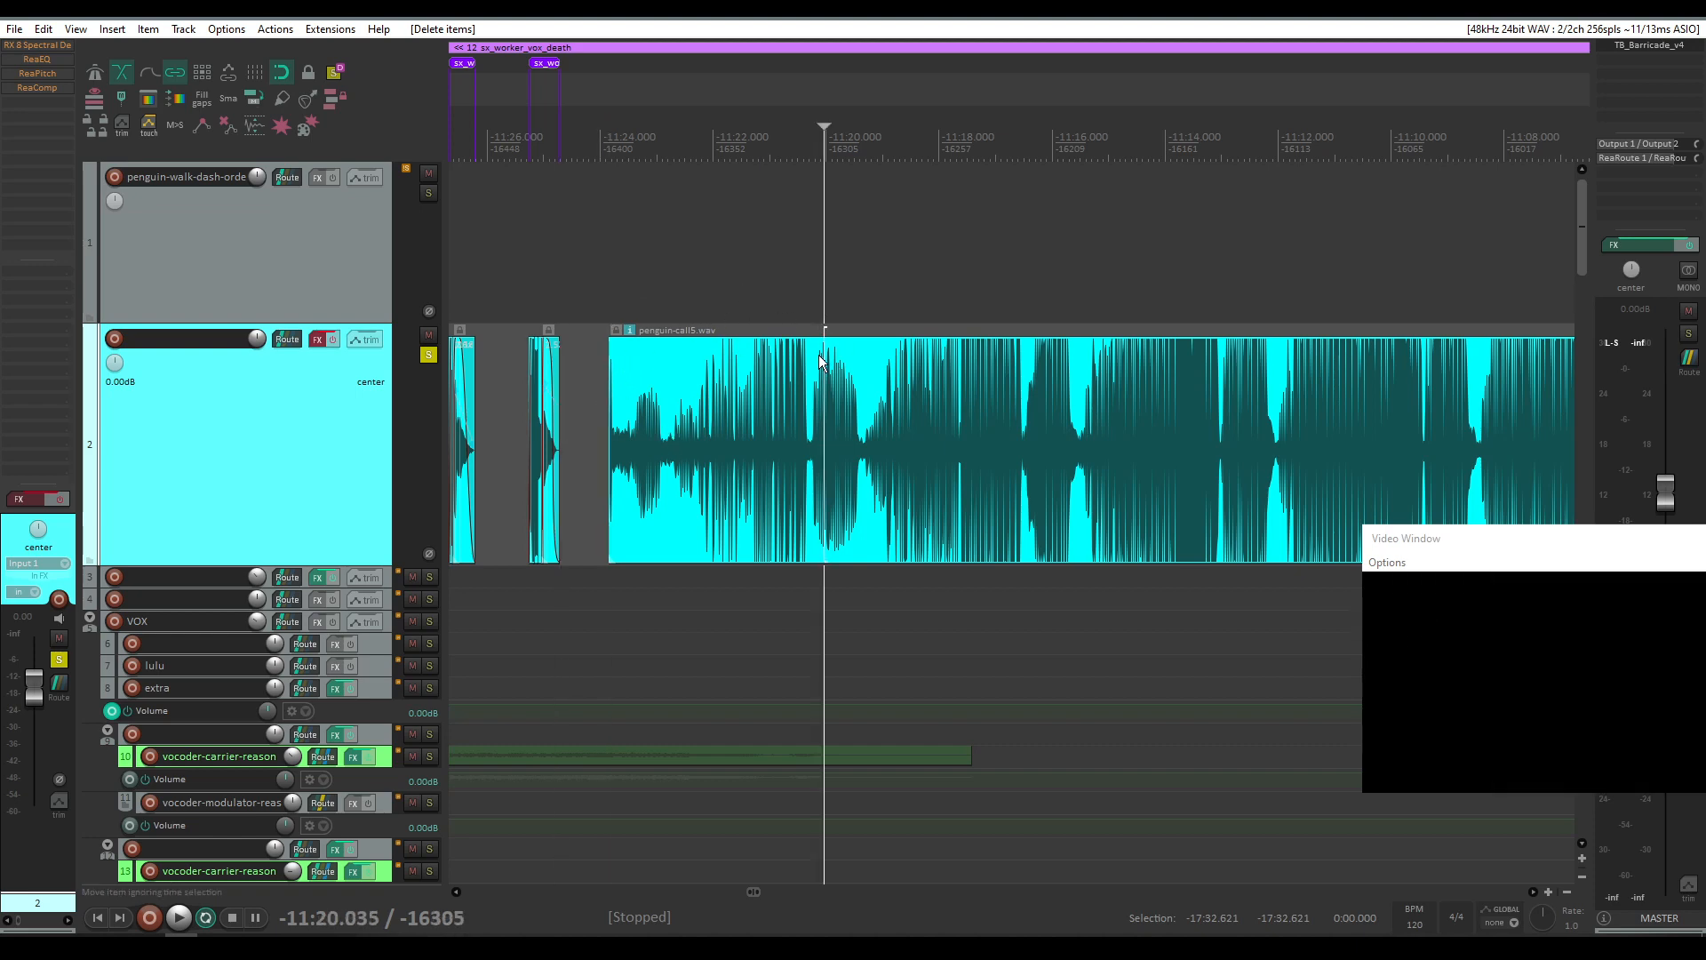
key("space")
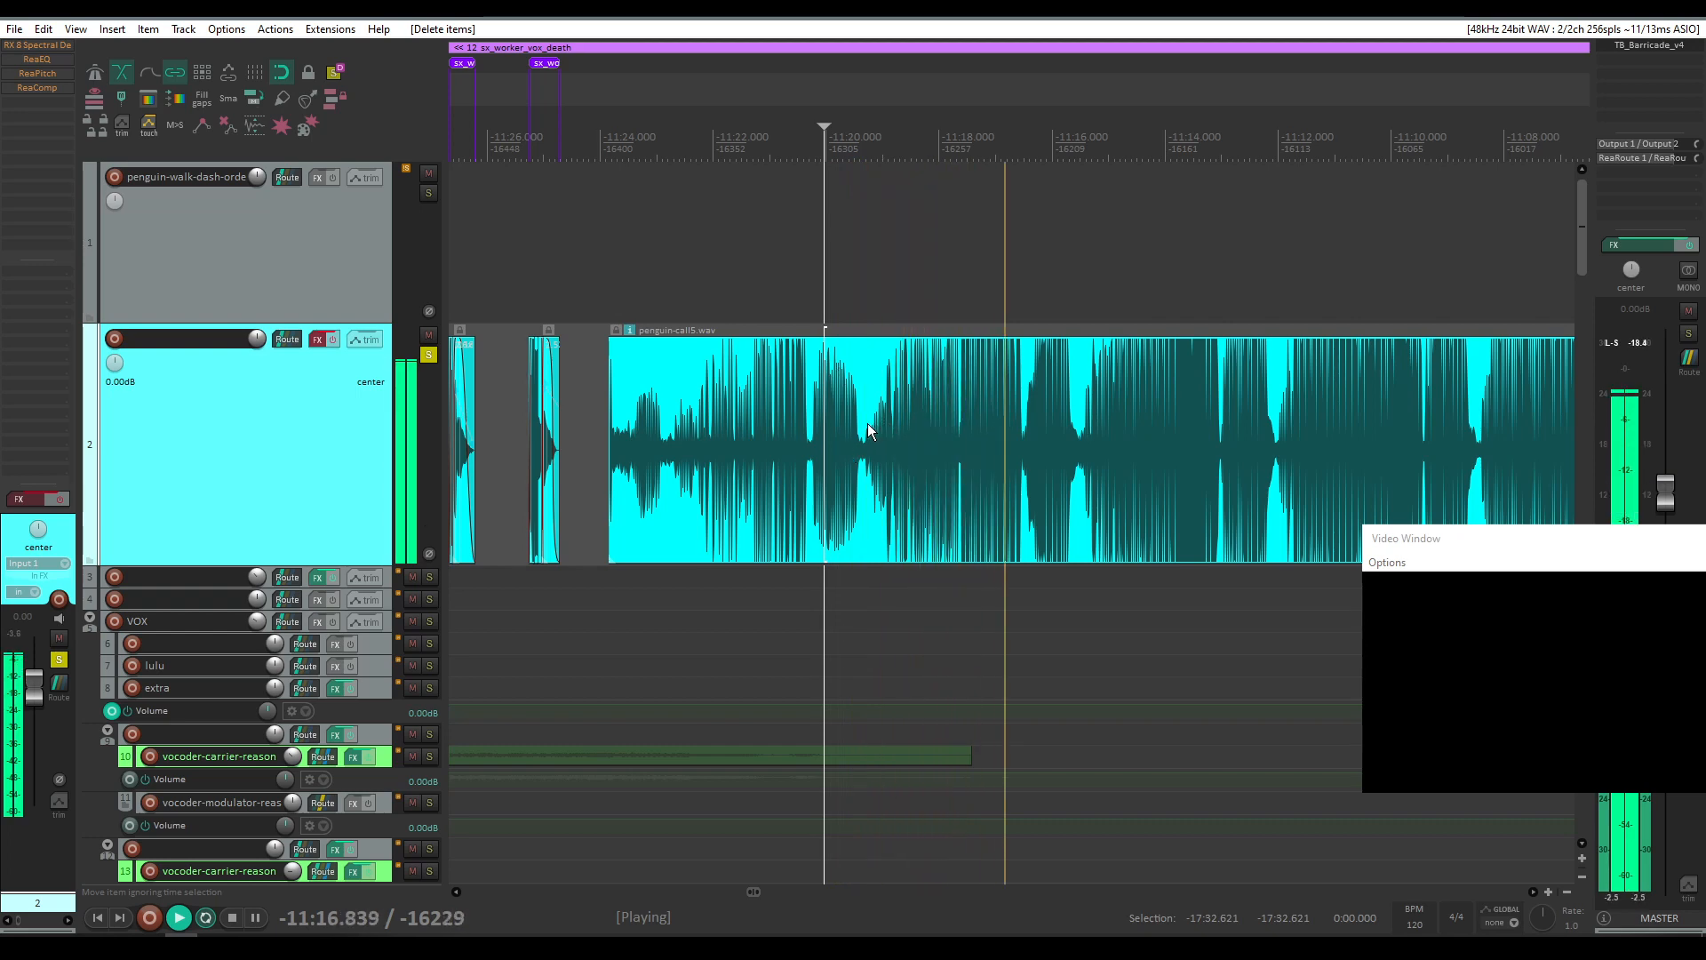
Step: Zoom into penguin-call5.wav and play it from a single call within the recording
scroll(1100, 425, "right", 3)
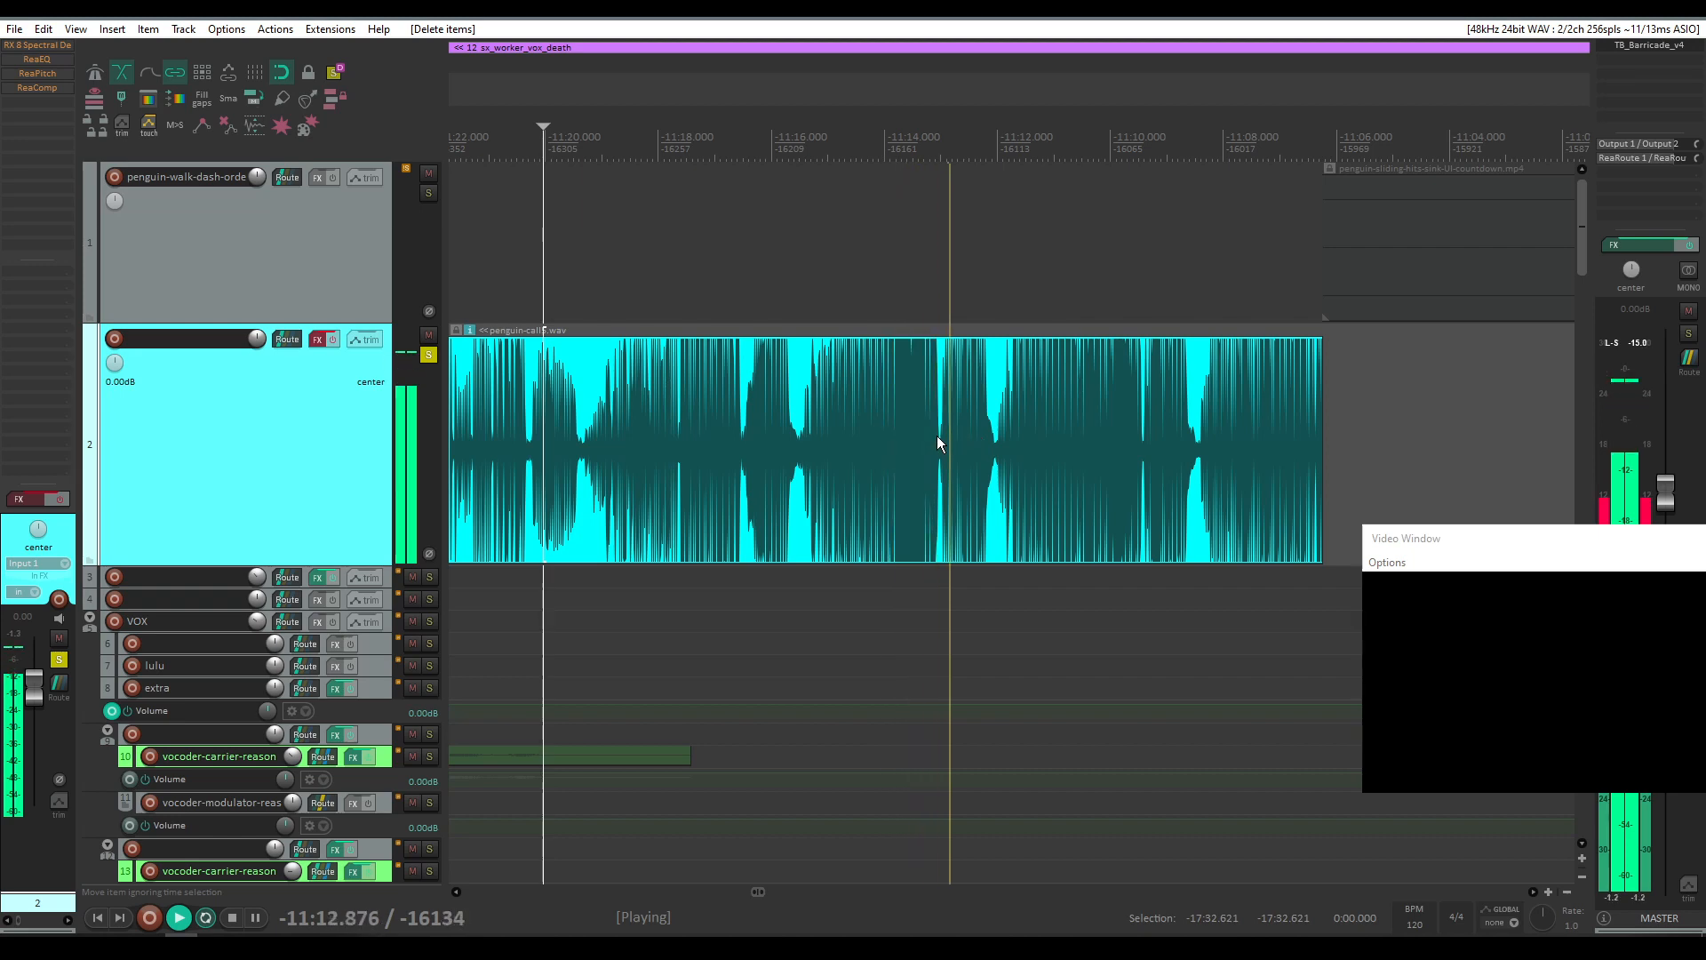
key("space")
scroll(881, 430, "up", 6)
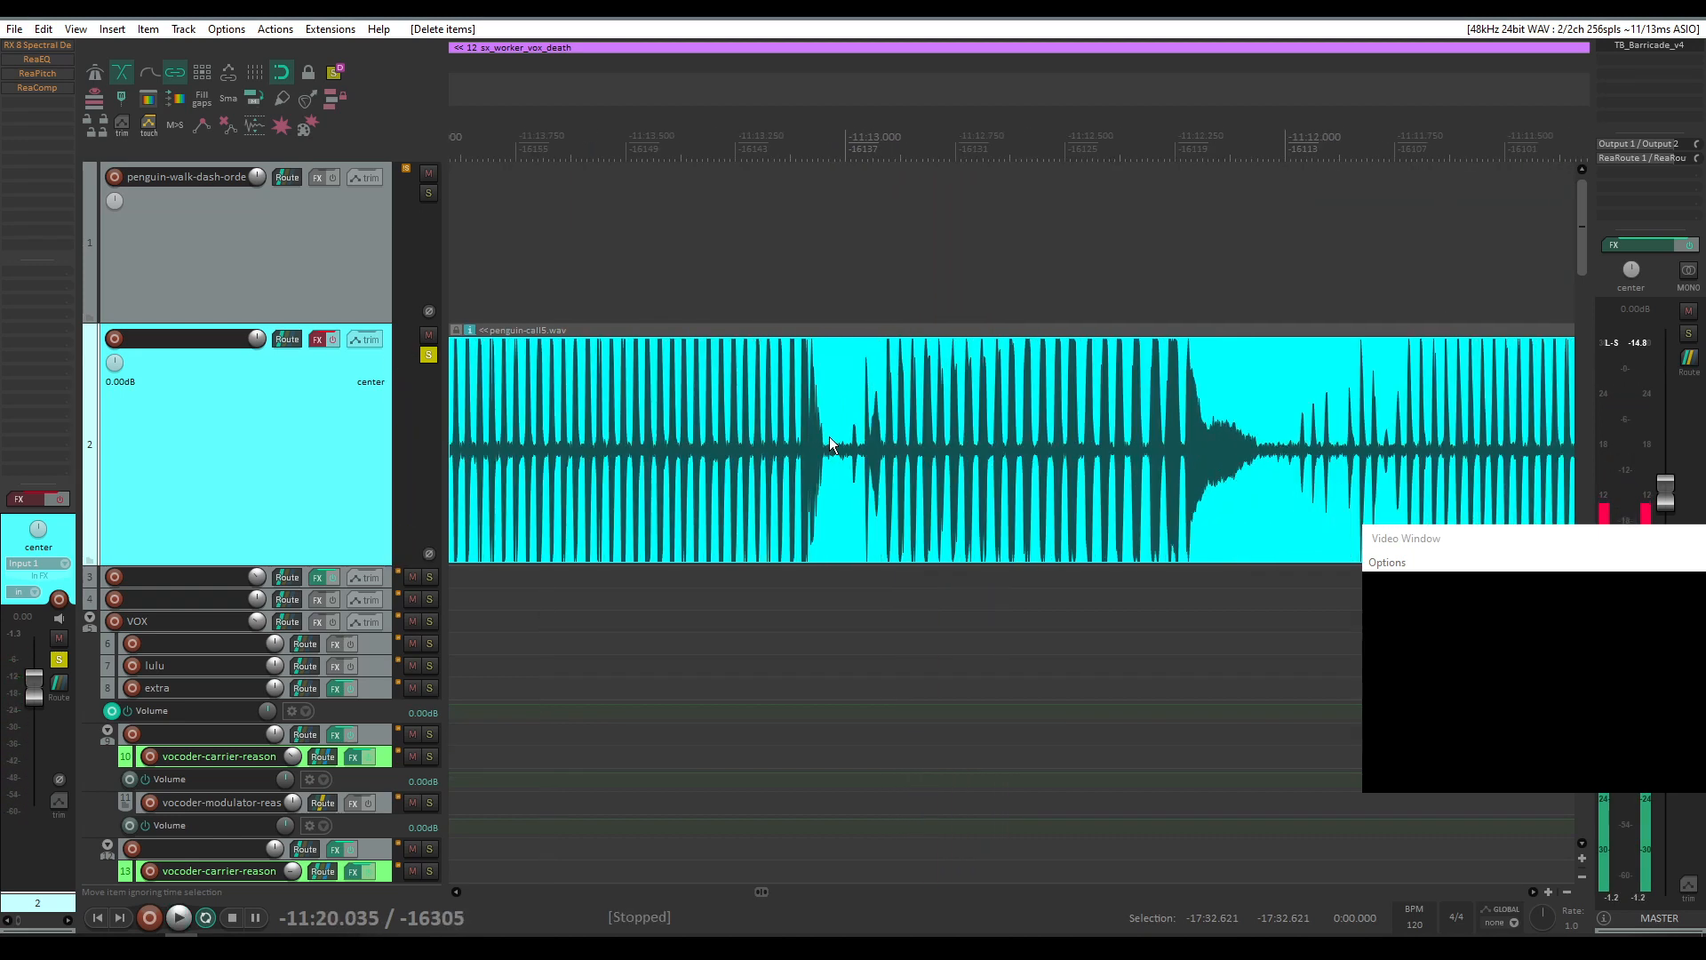
left_click(1187, 439)
key("space")
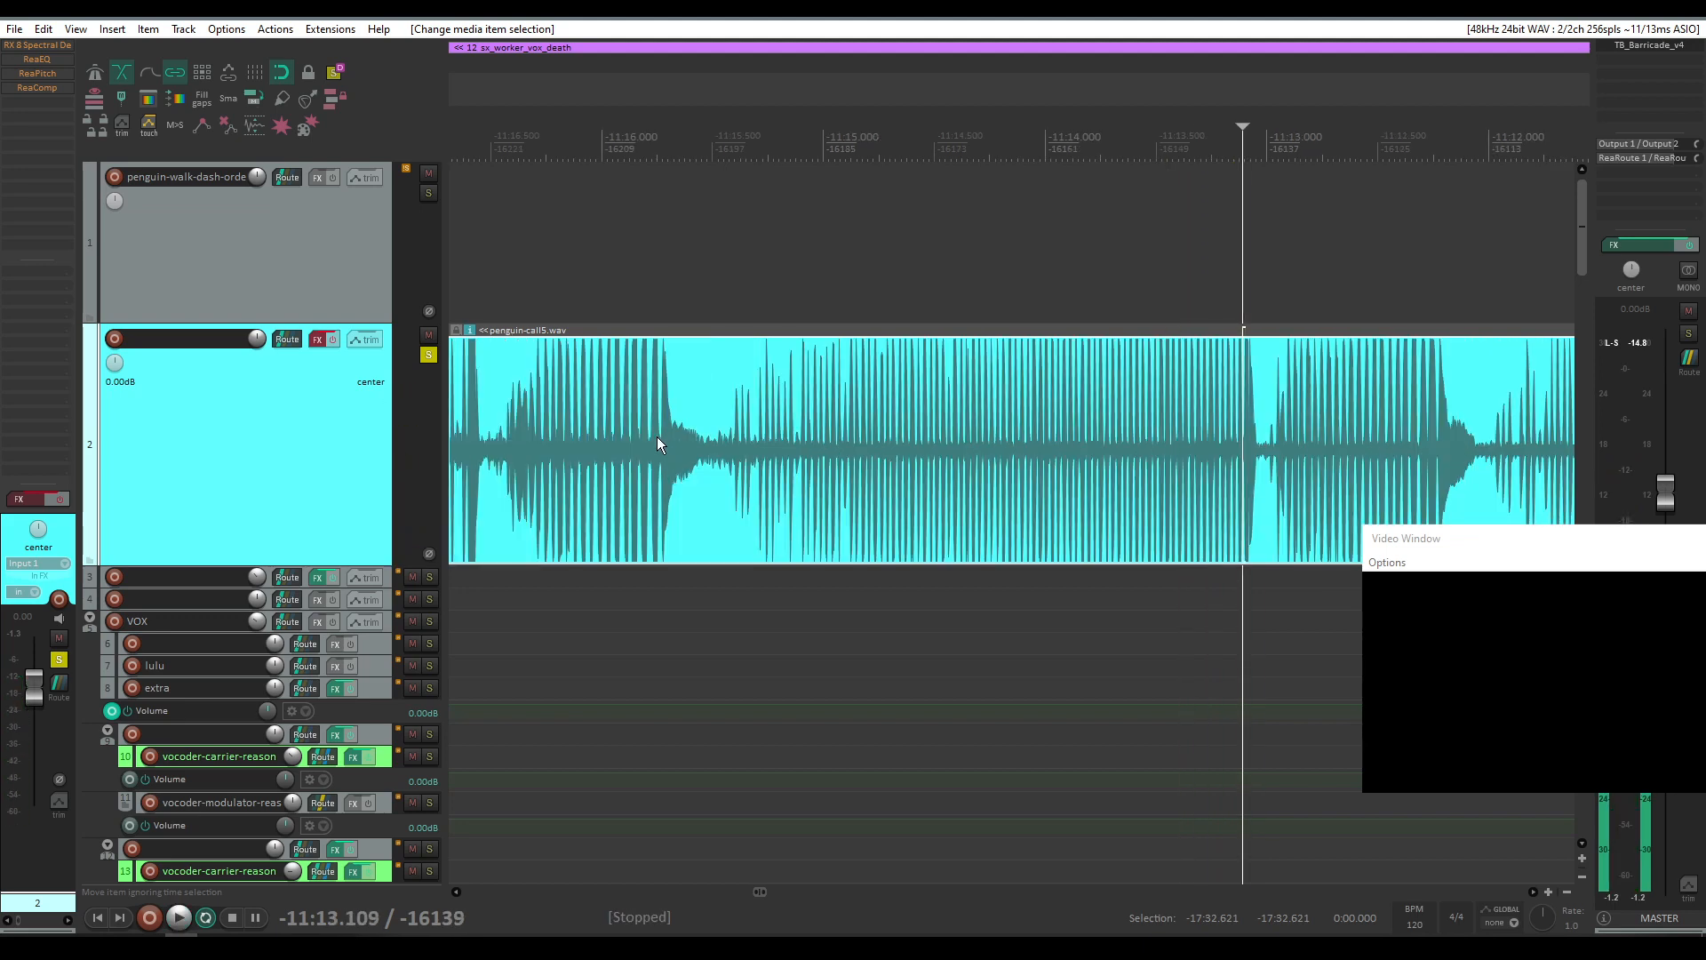
left_click(659, 434)
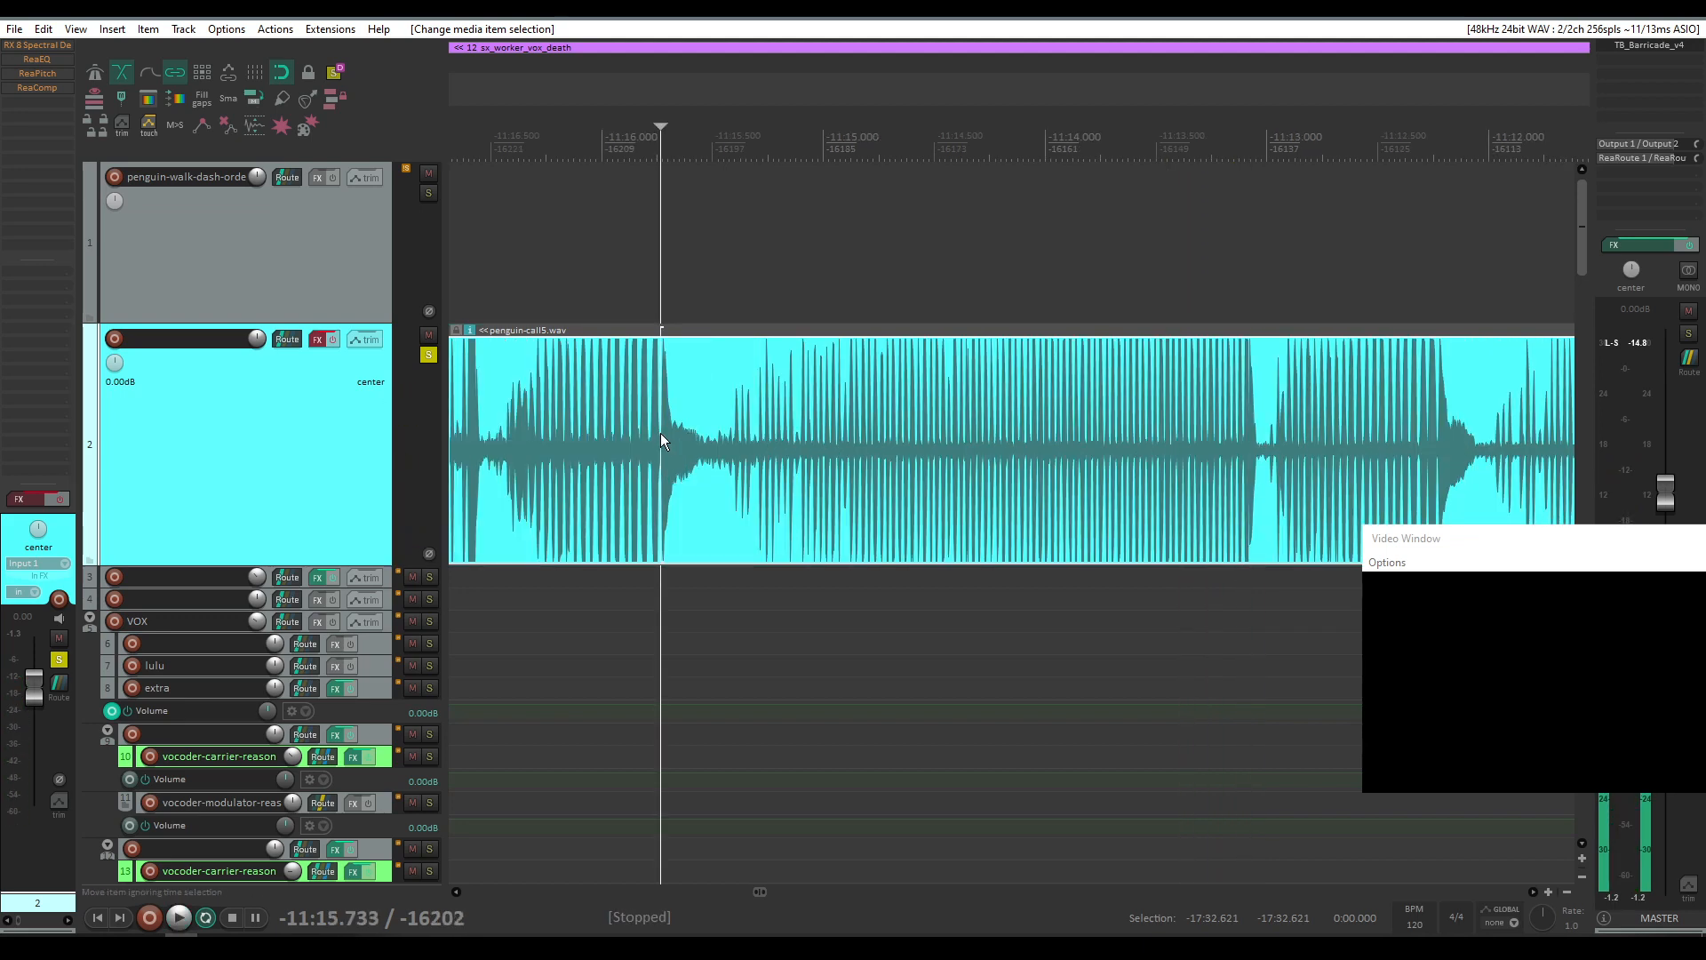
Step: Open track 2's effect chain to inspect the RX 8 Spectral De-noise settings, then close it
scroll(660, 442, "up", 4)
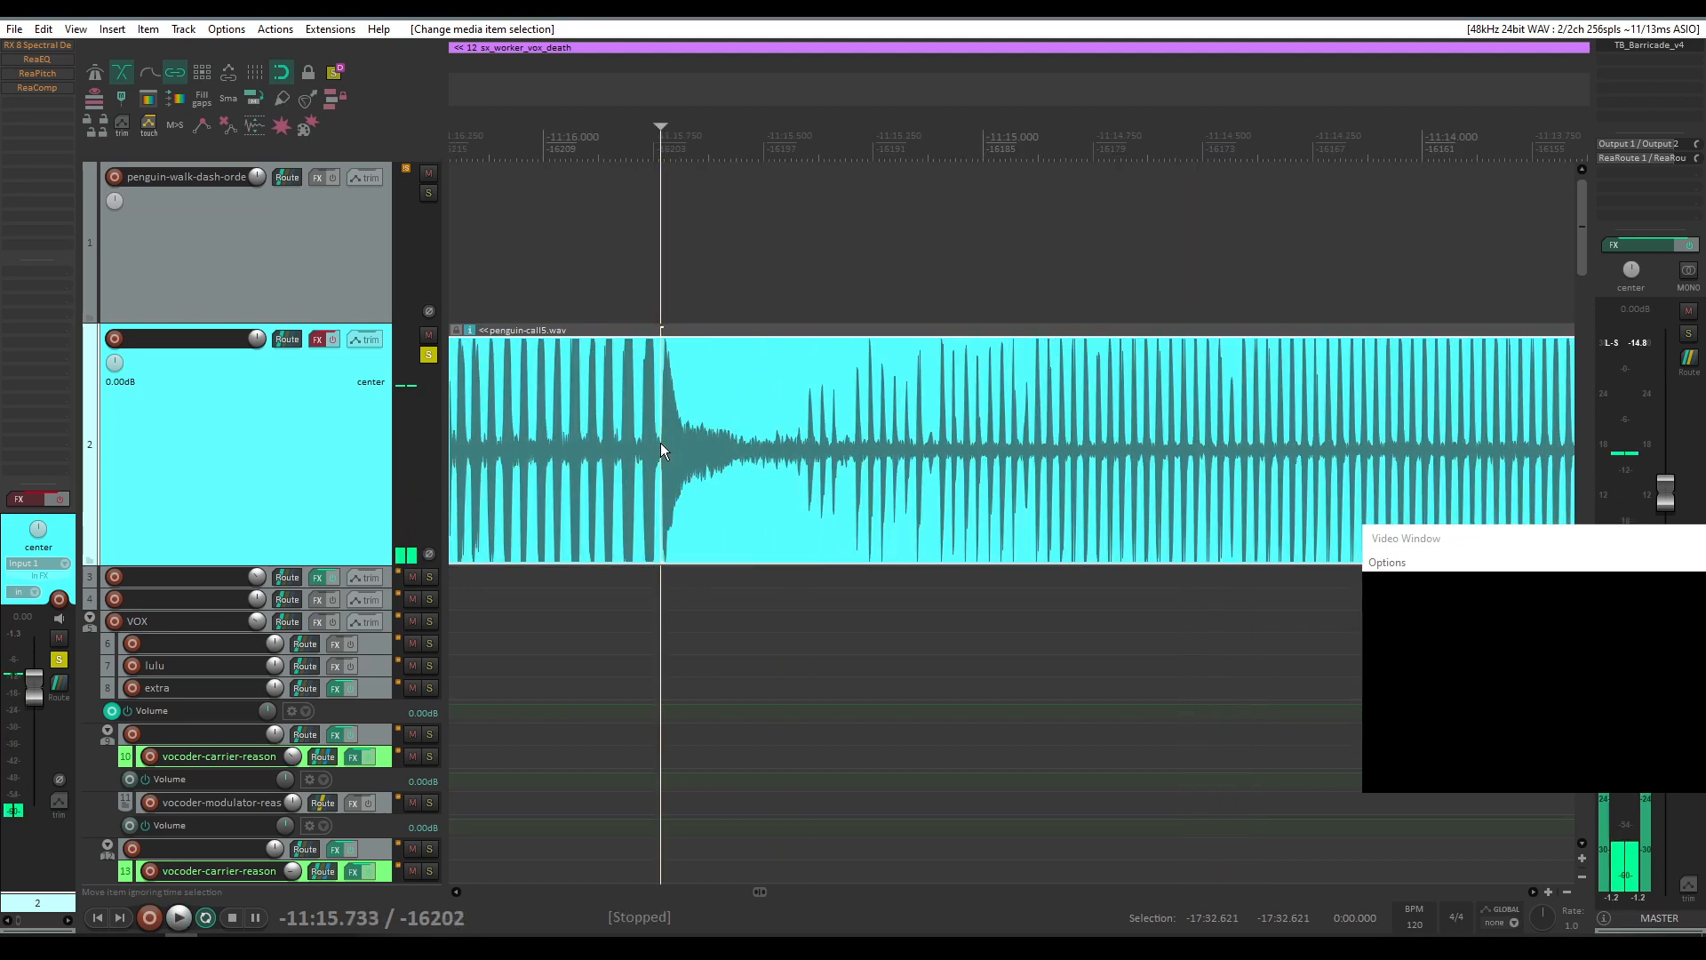
scroll(667, 449, "down", 6)
scroll(1052, 382, "up", 4)
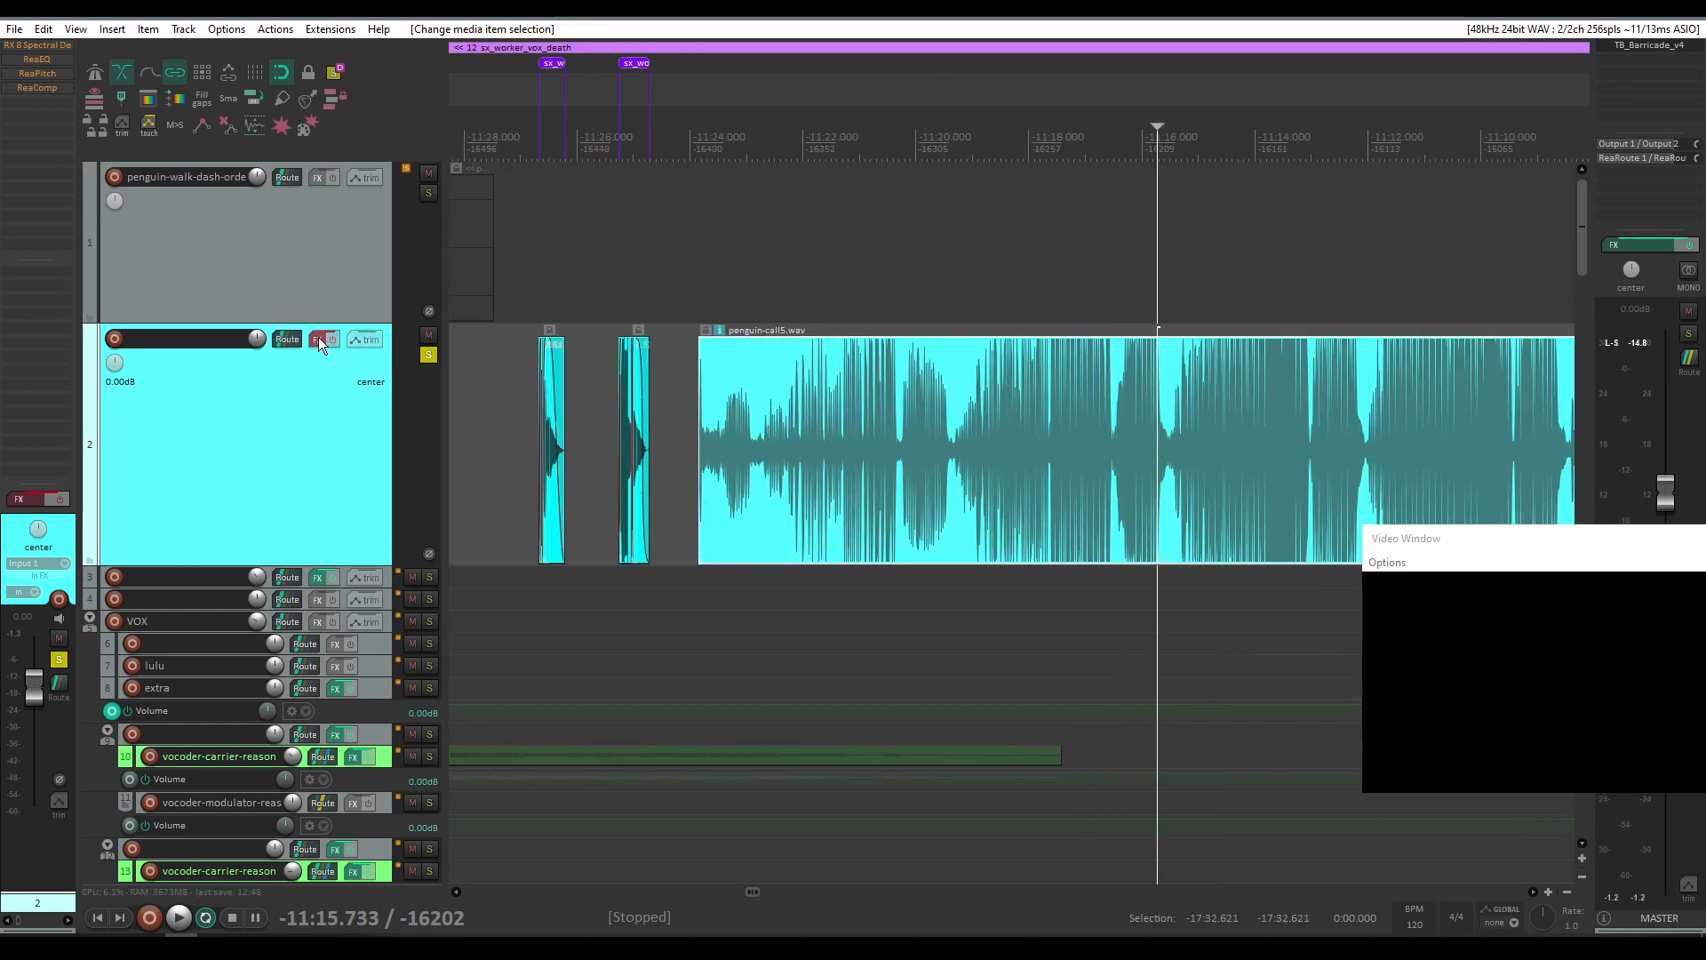
left_click(319, 338)
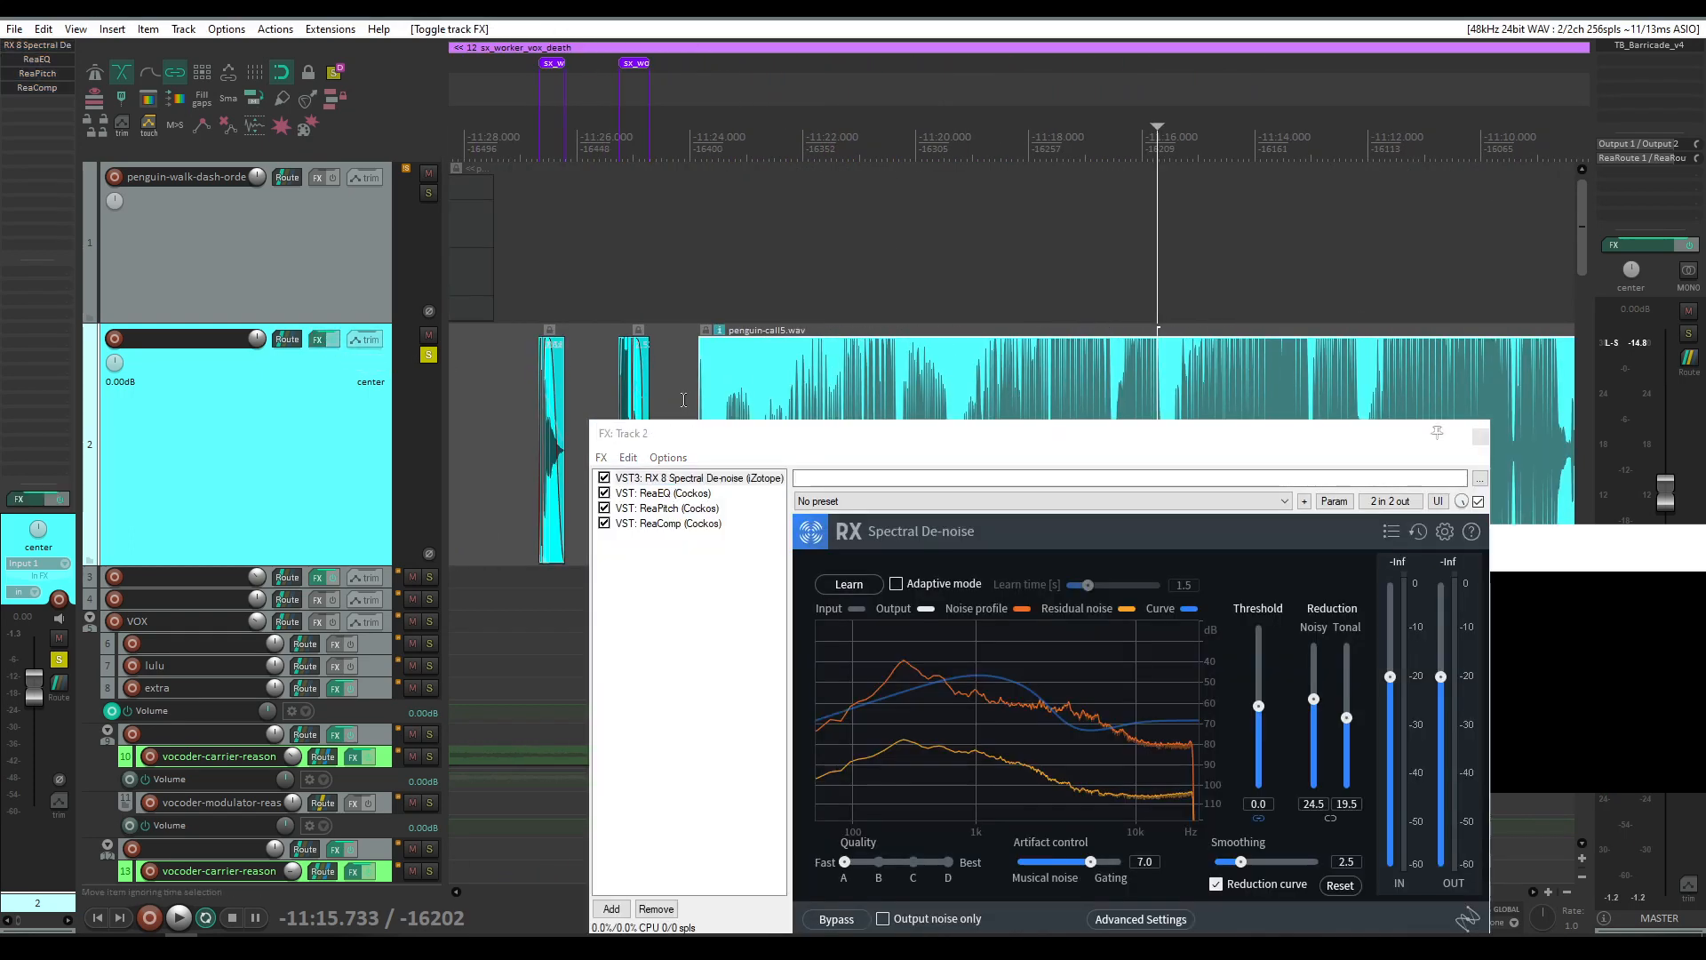
left_click(1480, 436)
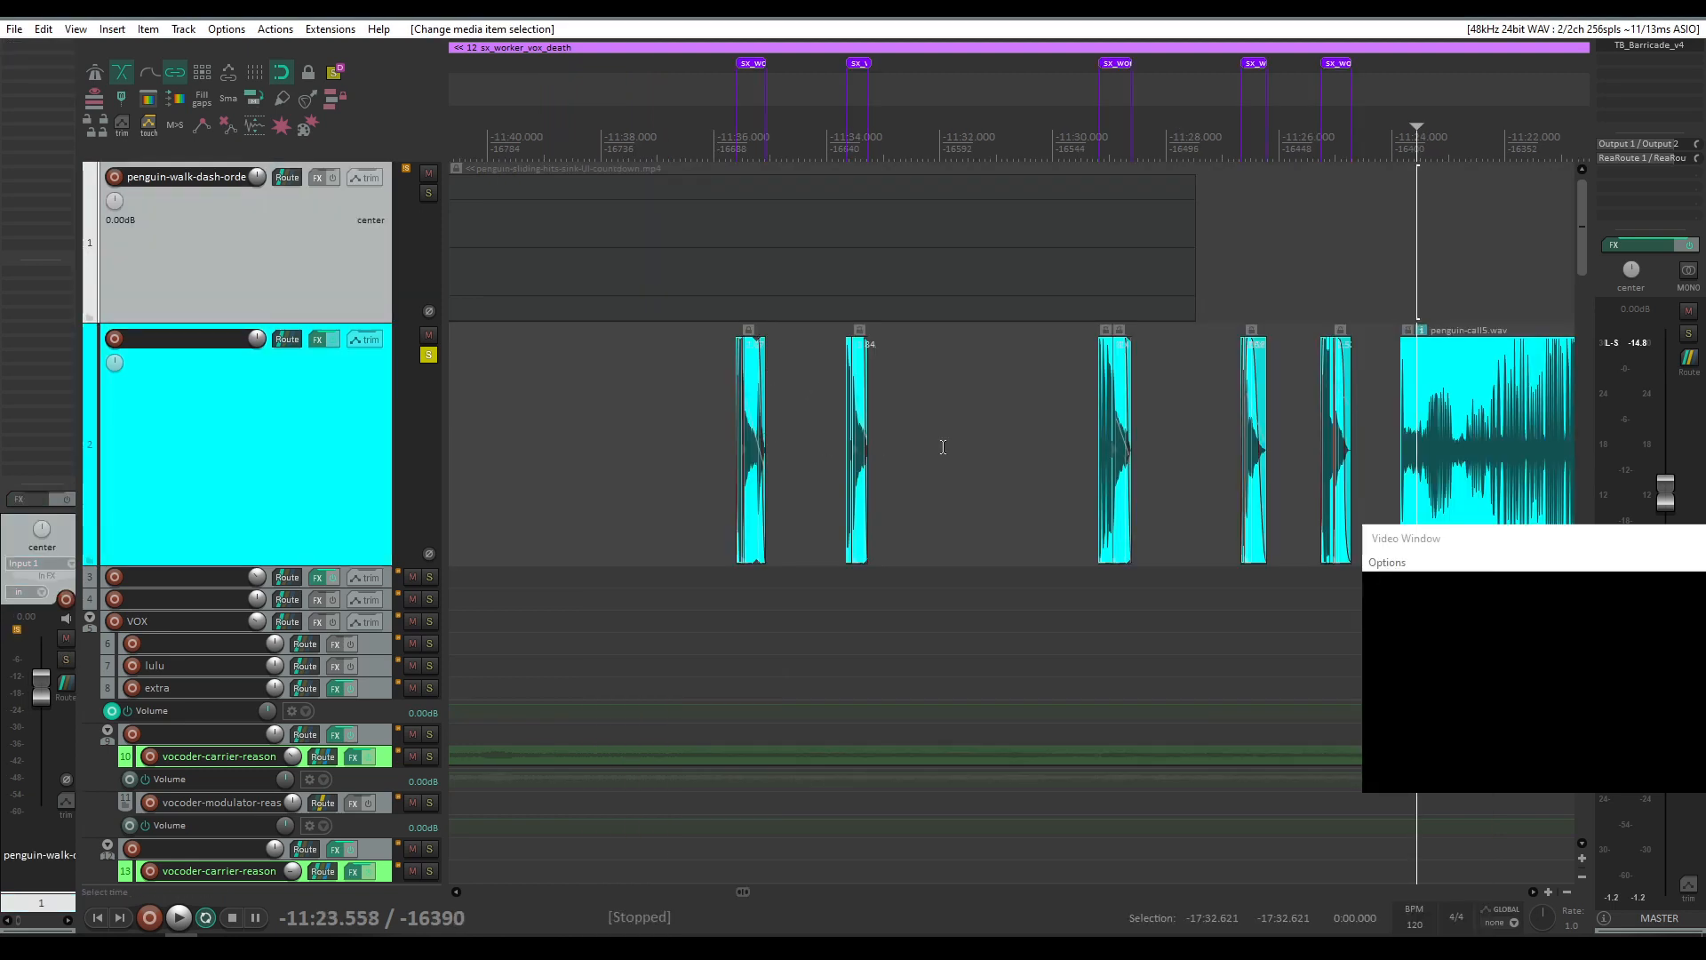
Step: Zoom into a sx_worker_vox_death clip on track 2 and play it against the video
left_click(1031, 431)
scroll(1106, 432, "up", 4)
left_click(1010, 433)
key("space")
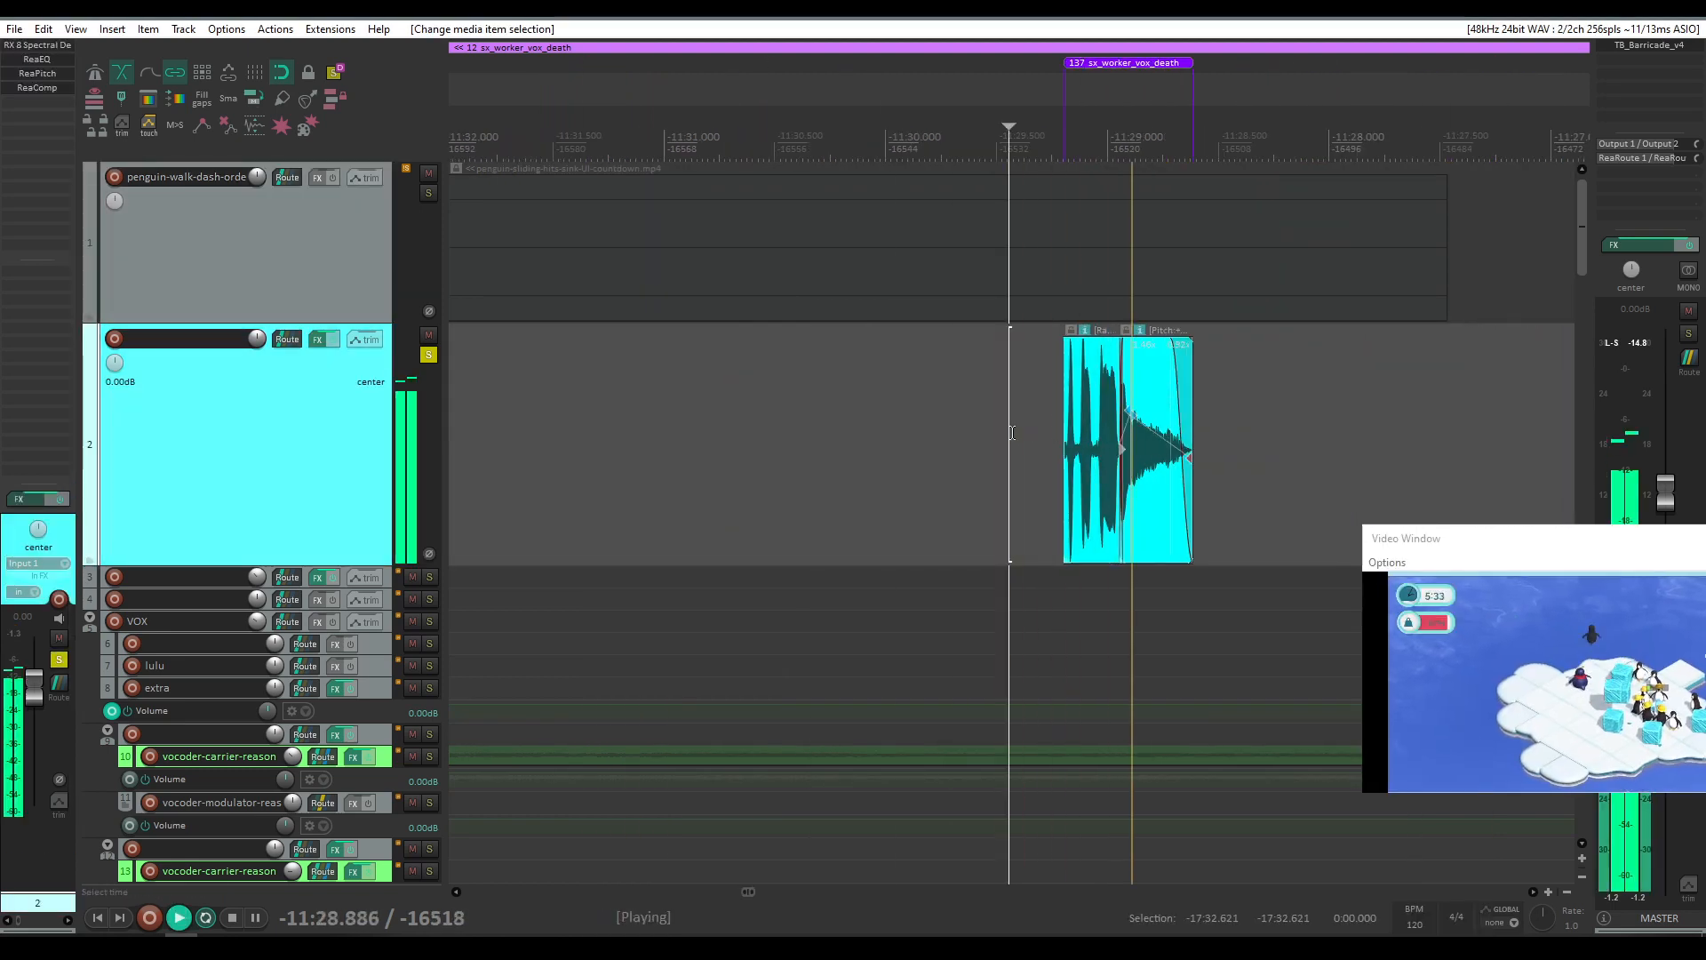
scroll(855, 381, "up", 3)
key("space")
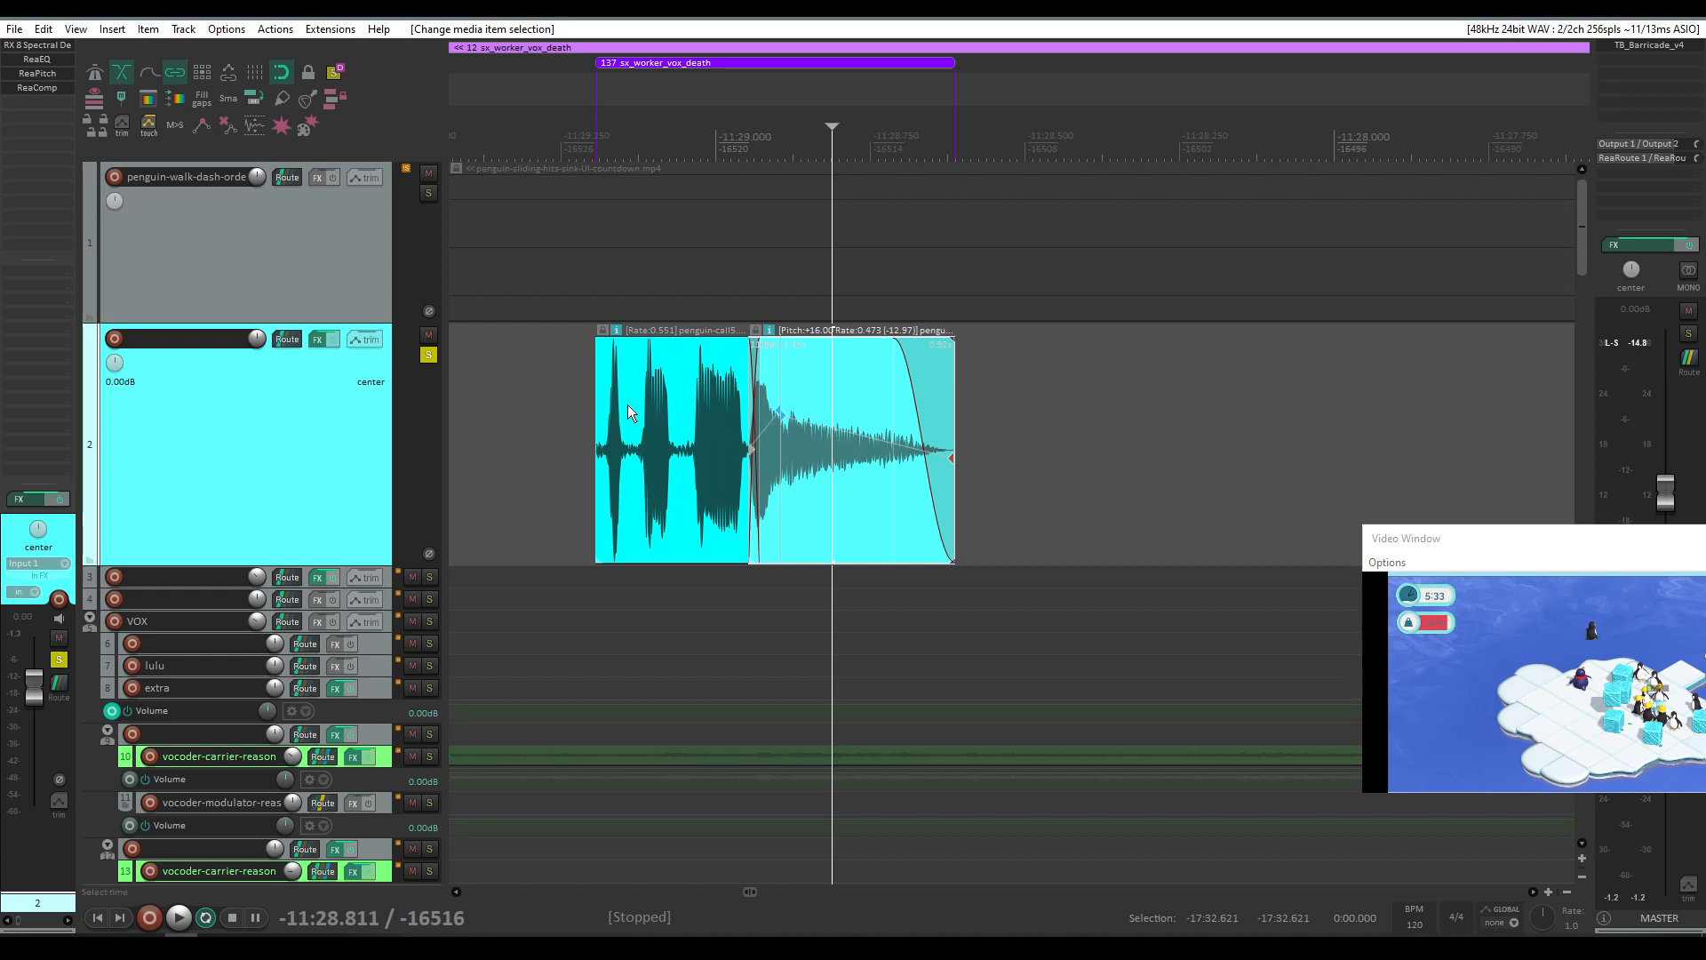
Step: Extend the clip's left edge to reveal more of penguin-call5.wav, play it, then undo the extension
left_click_drag(596, 429, 556, 445)
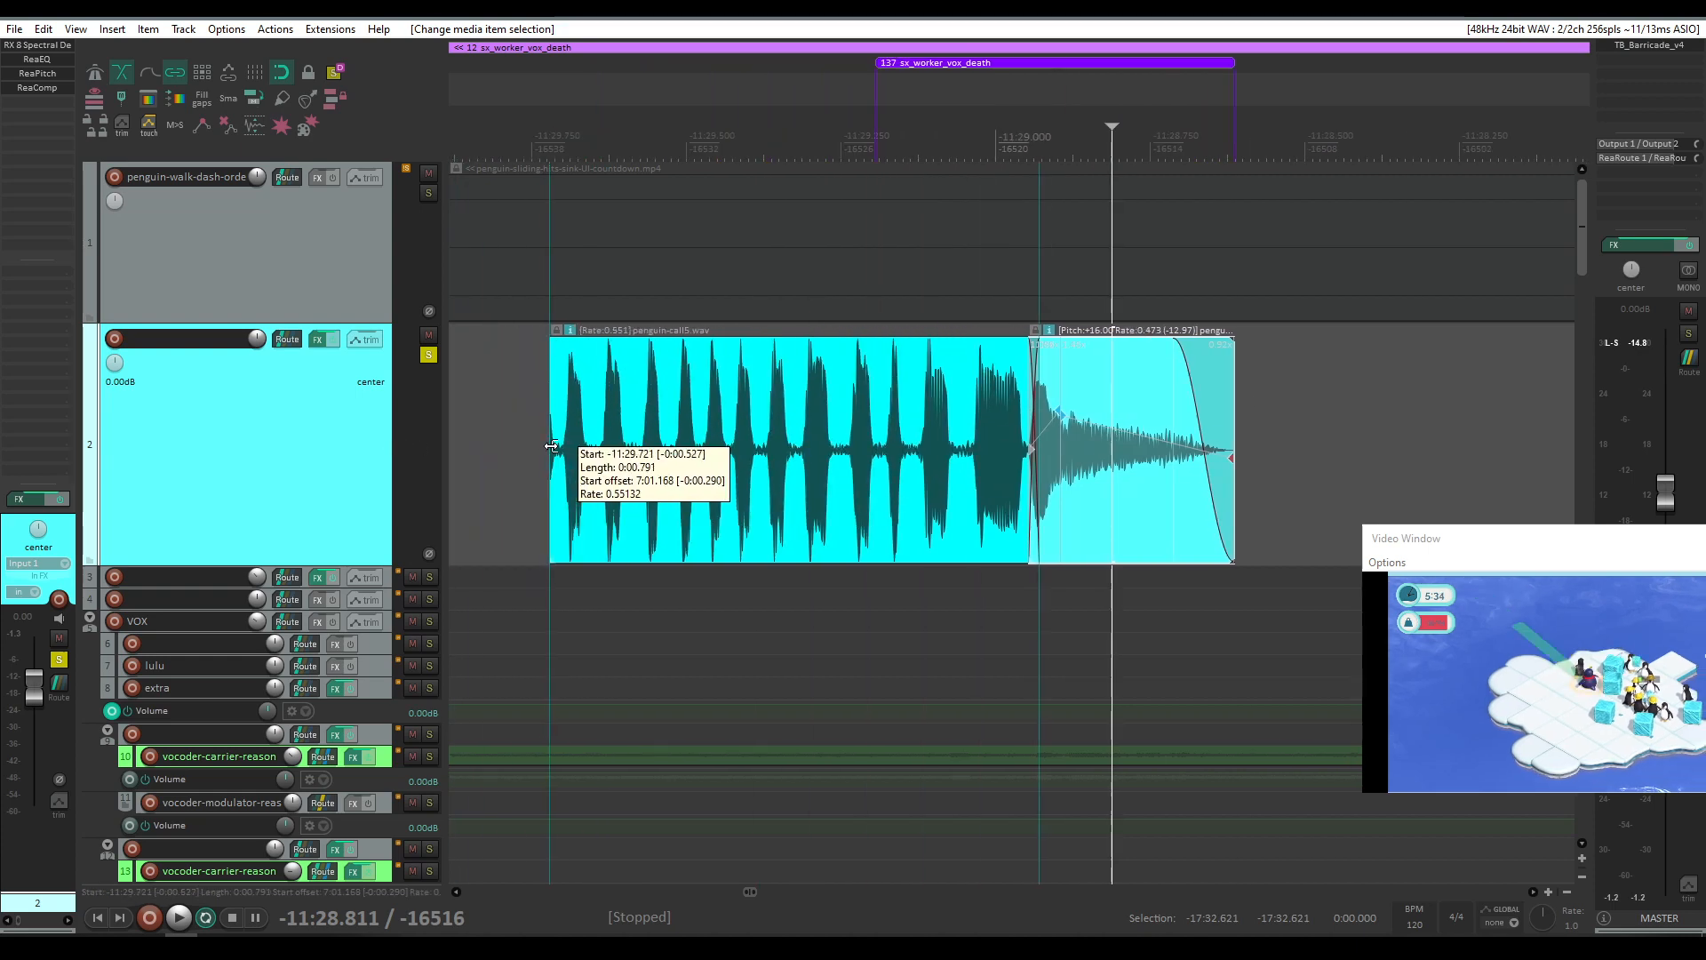
left_click(599, 440)
key("space")
key("space")
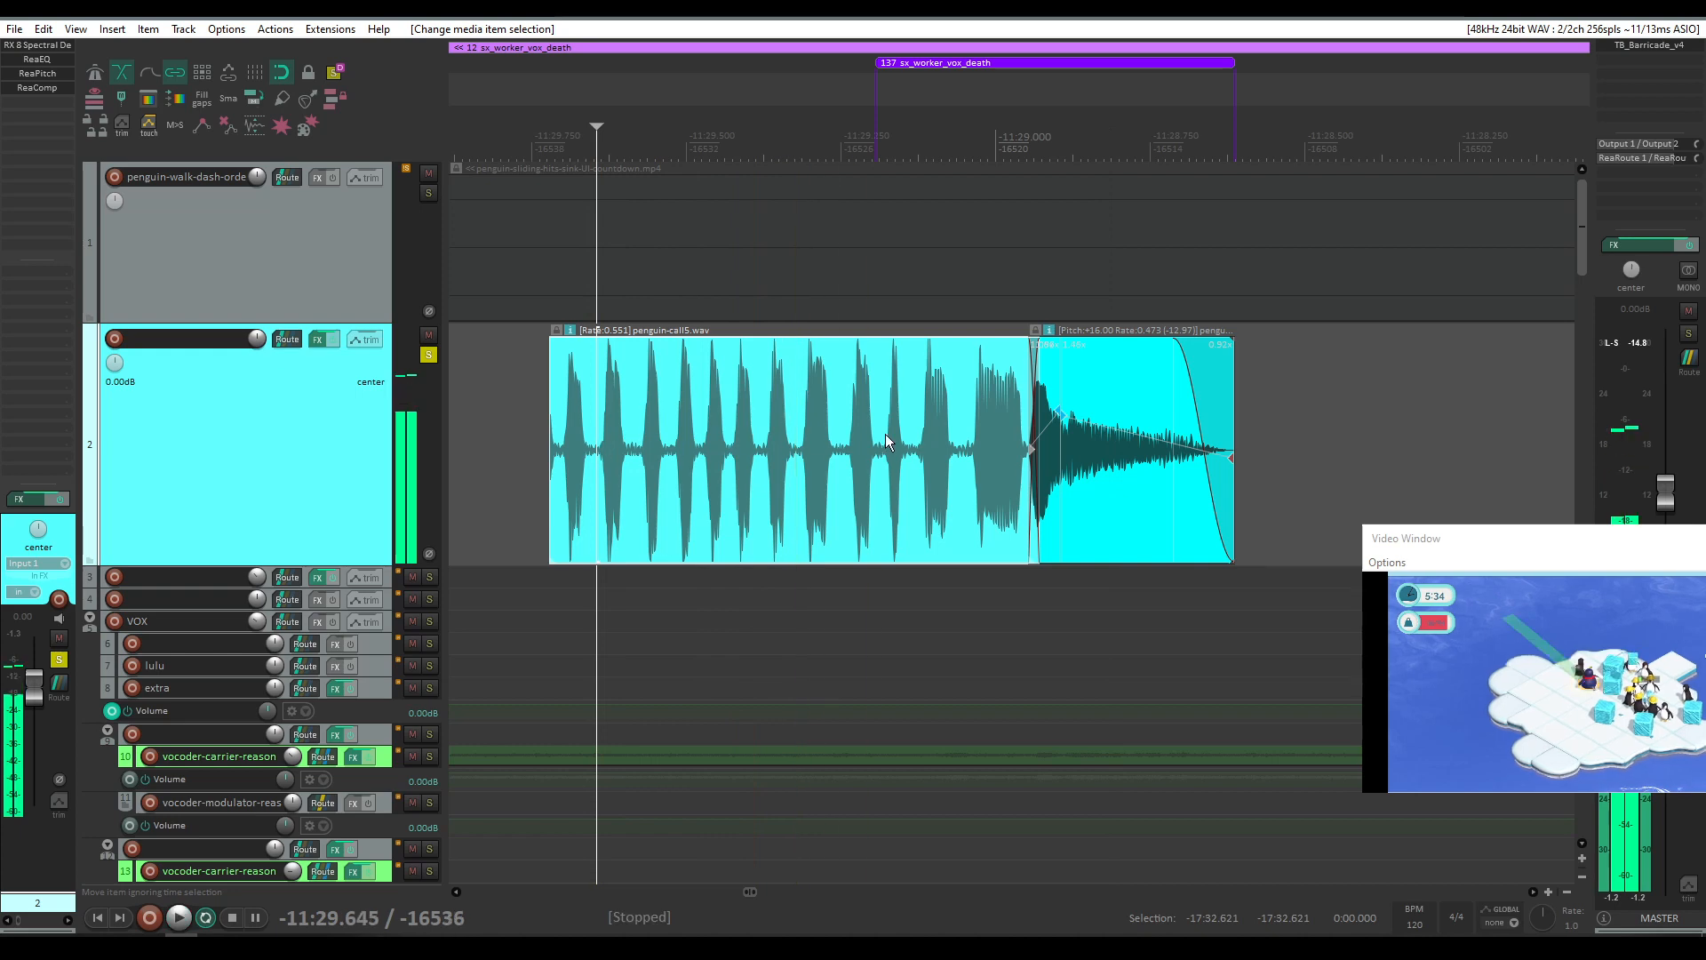
key("ctrl+z")
key("ctrl+z")
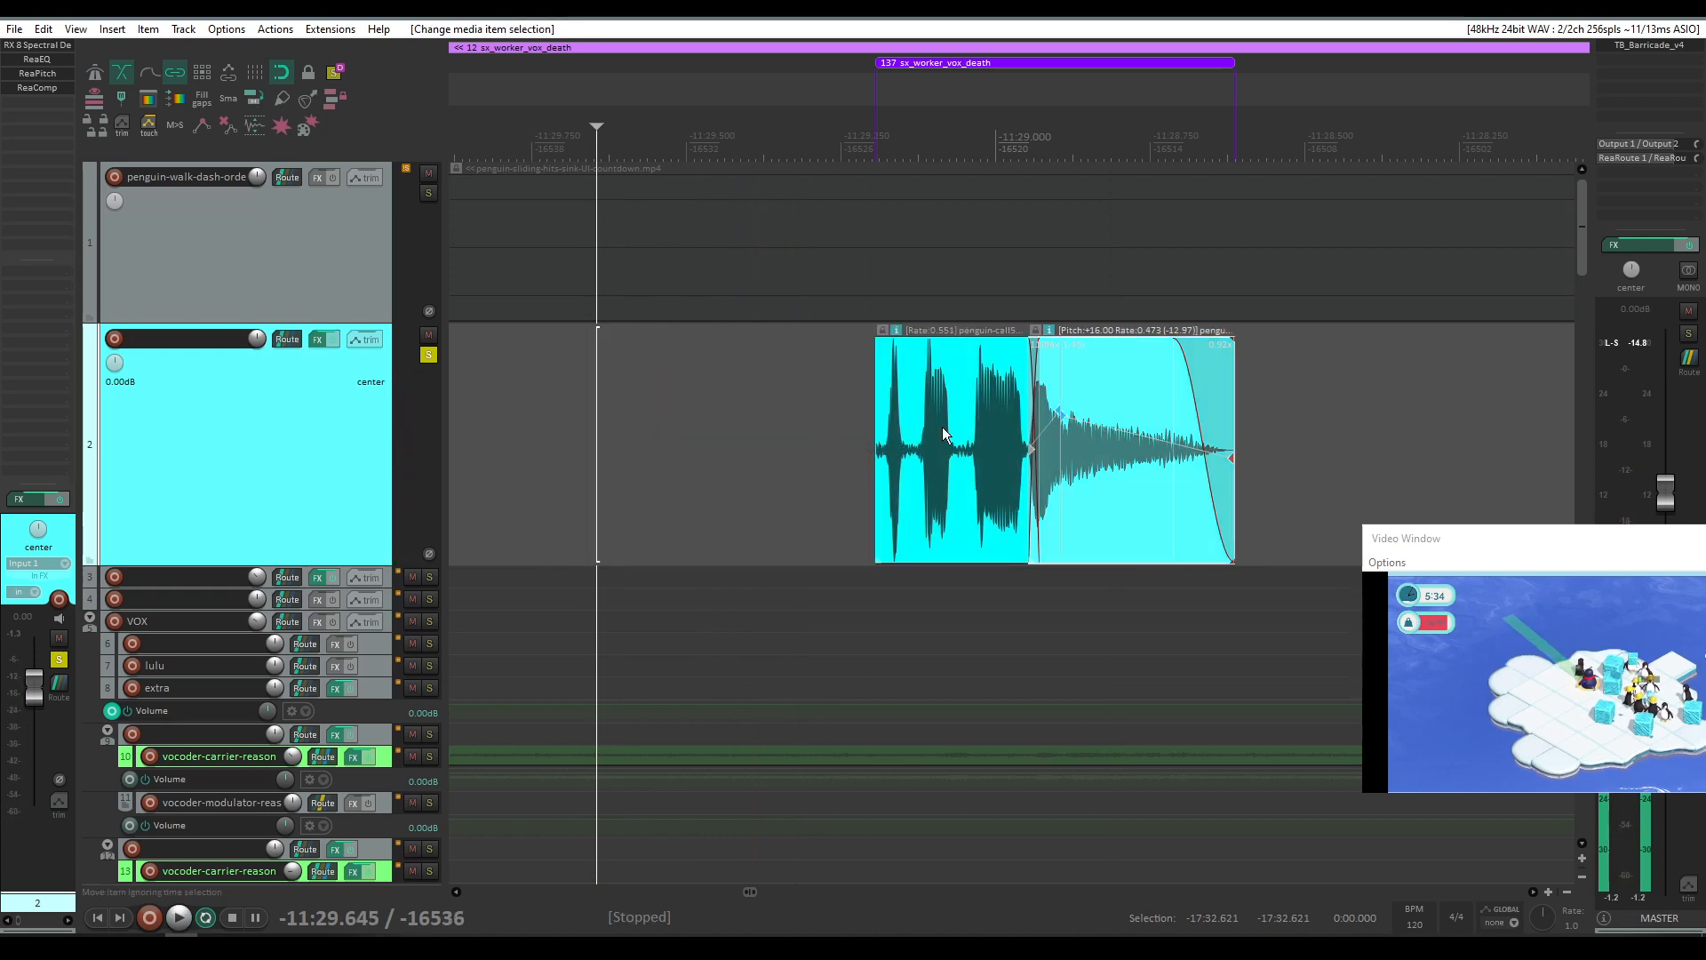
Step: Play the penguin-call5.wav clip from just before its start
left_click(827, 444)
key("space")
key("space")
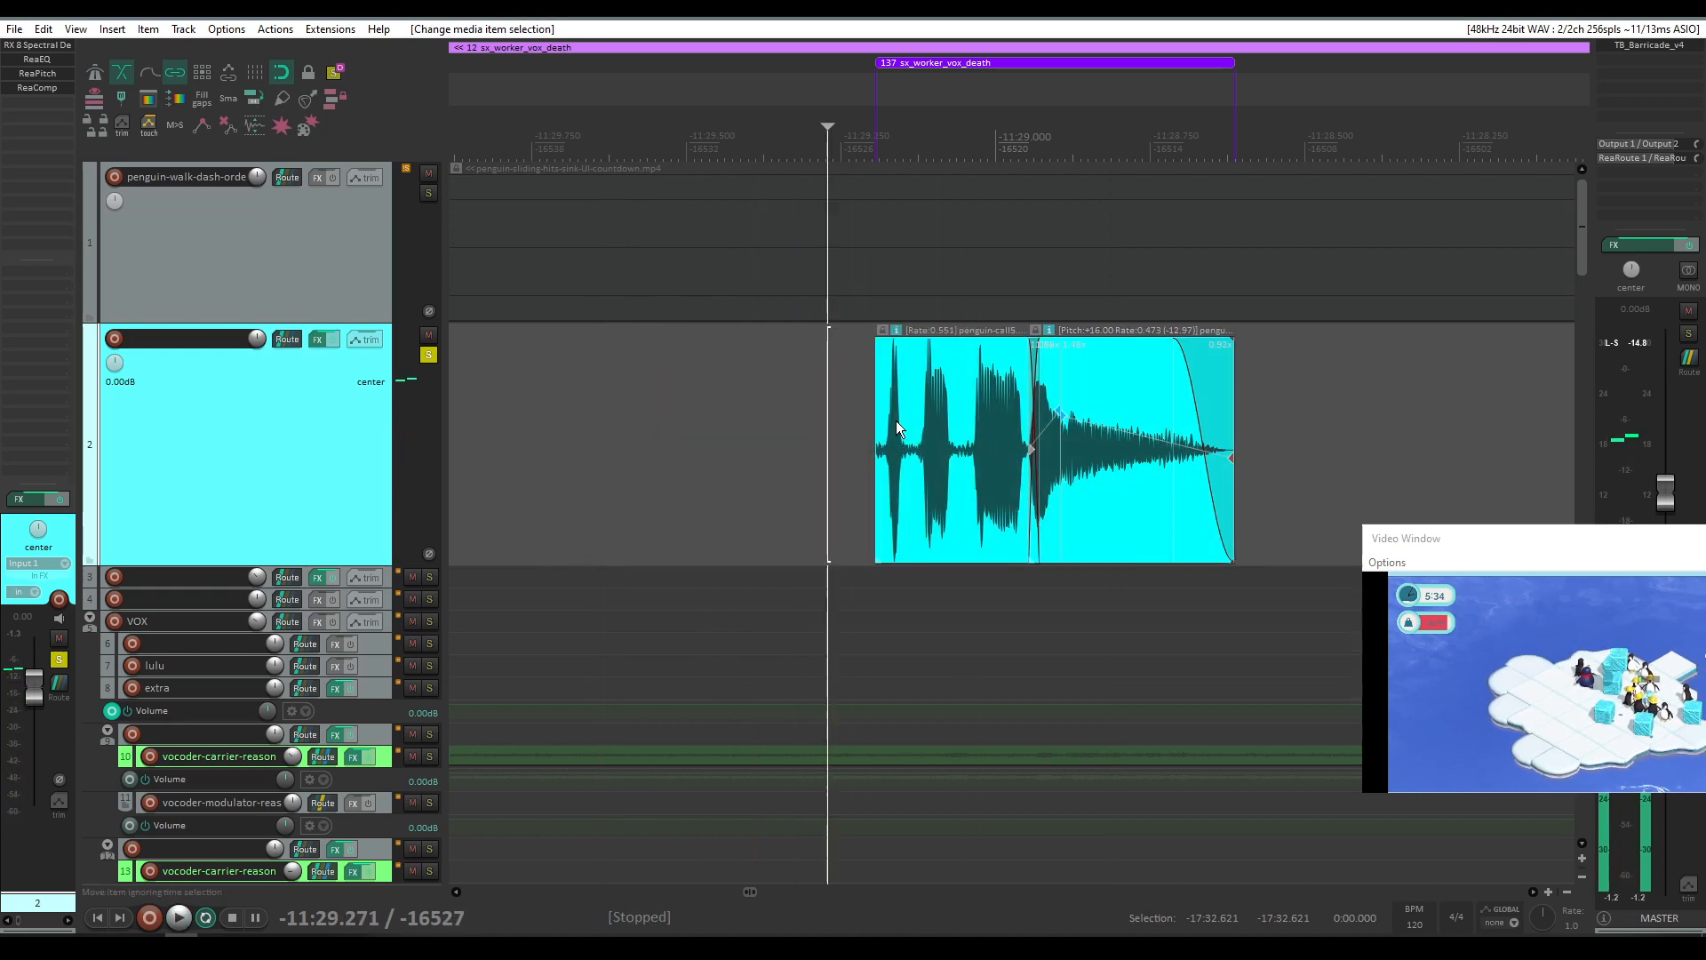
scroll(1075, 385, "down", 2)
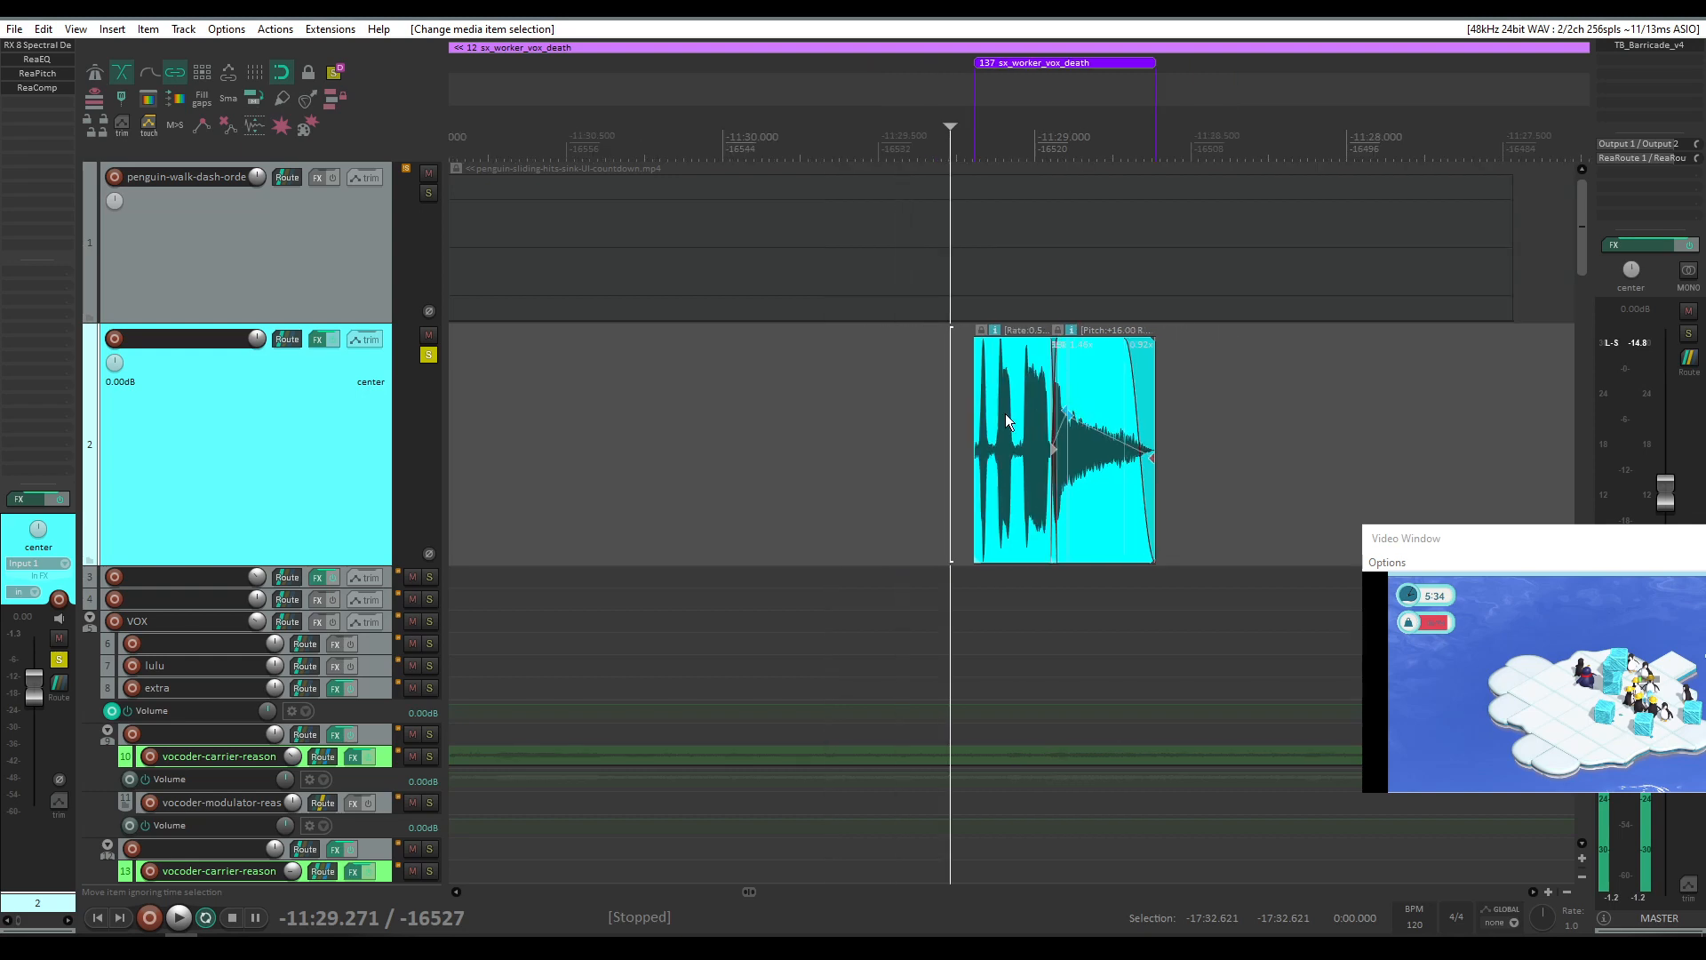
scroll(936, 412, "up", 7)
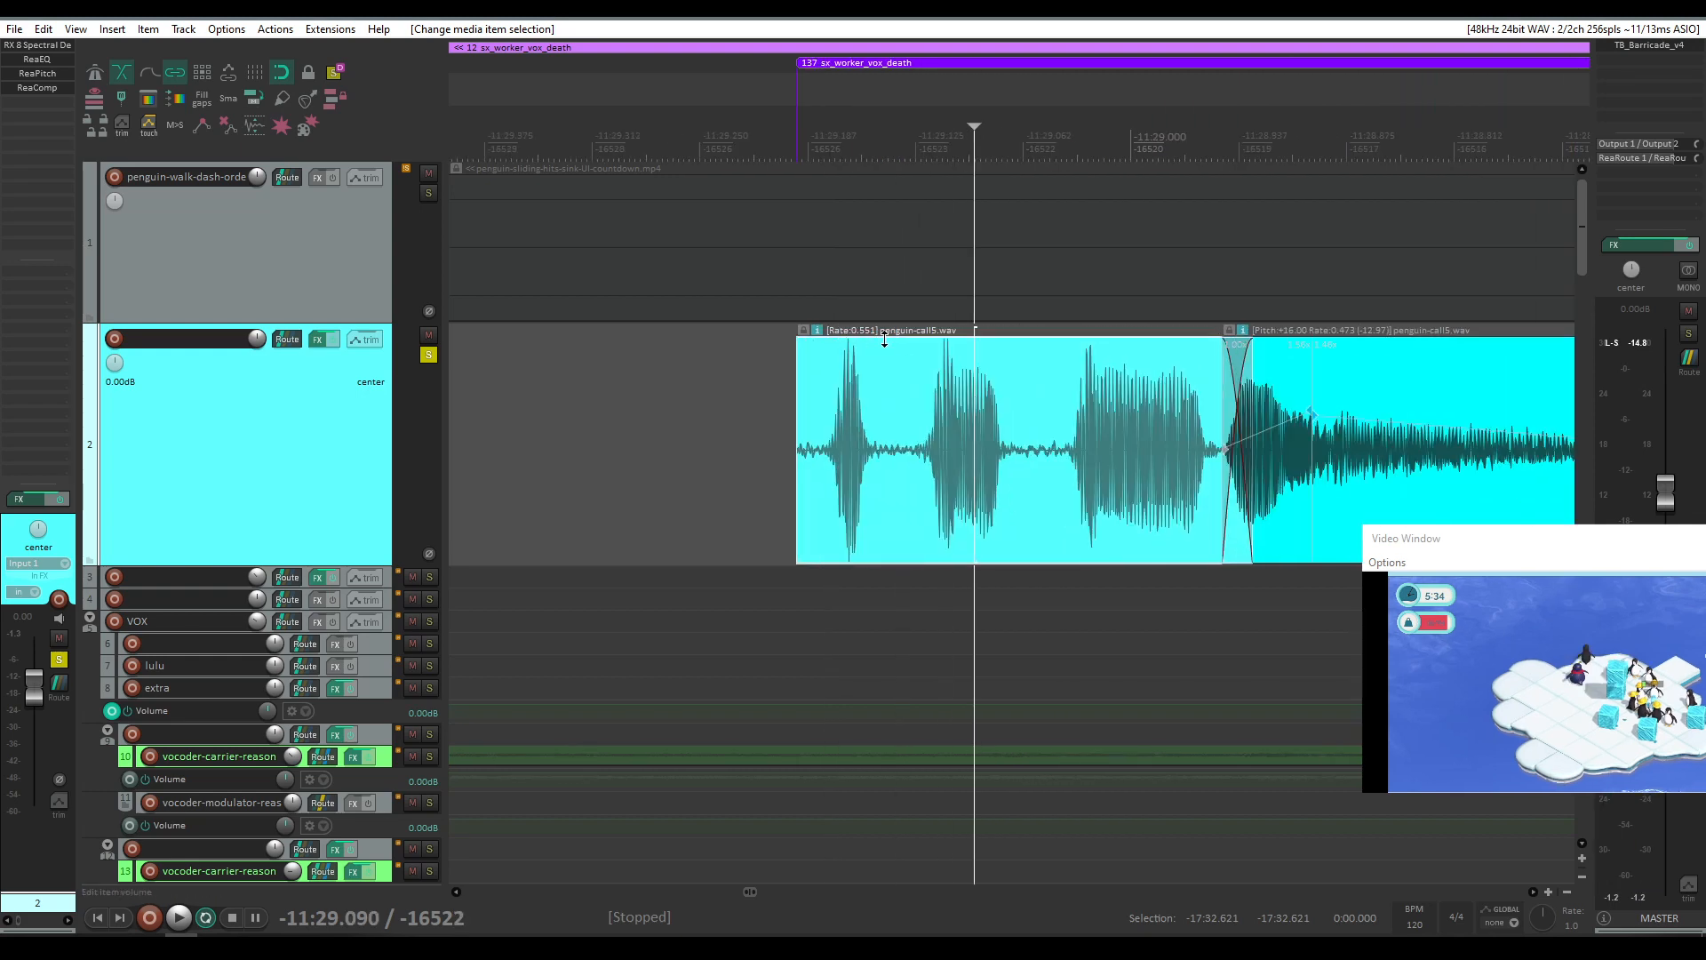
Step: Open the penguin-call5.wav clip's media item properties and close them again
left_click(880, 408)
double_click(1026, 431)
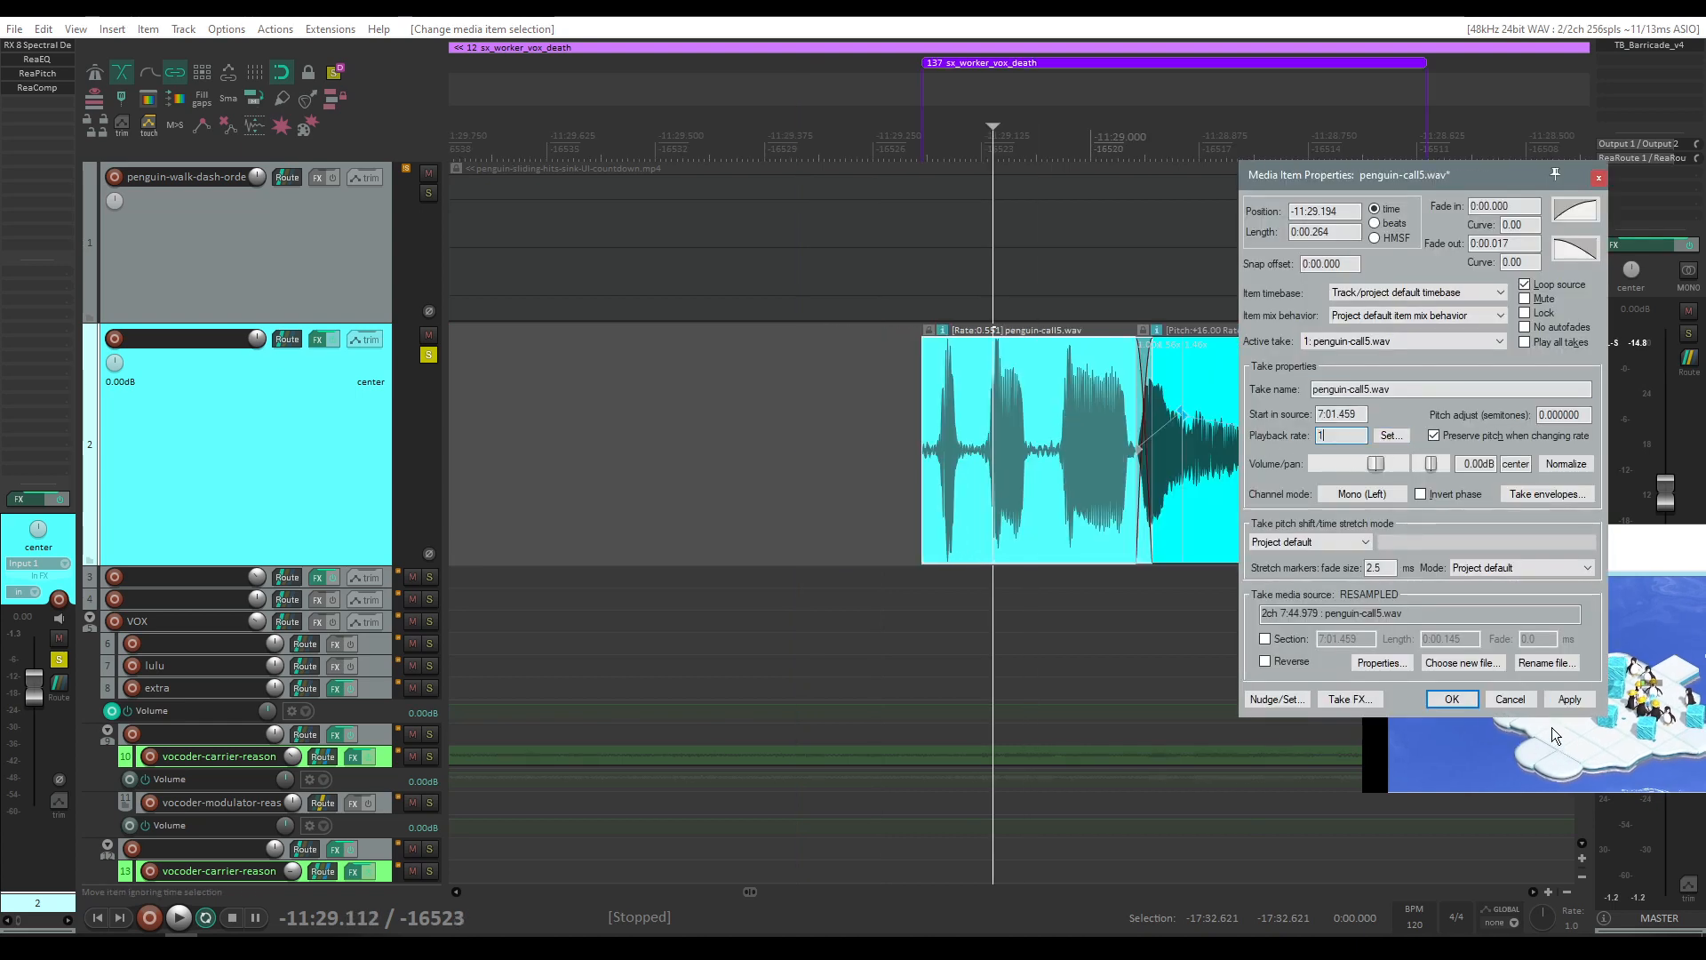
left_click(1553, 700)
left_click(917, 463)
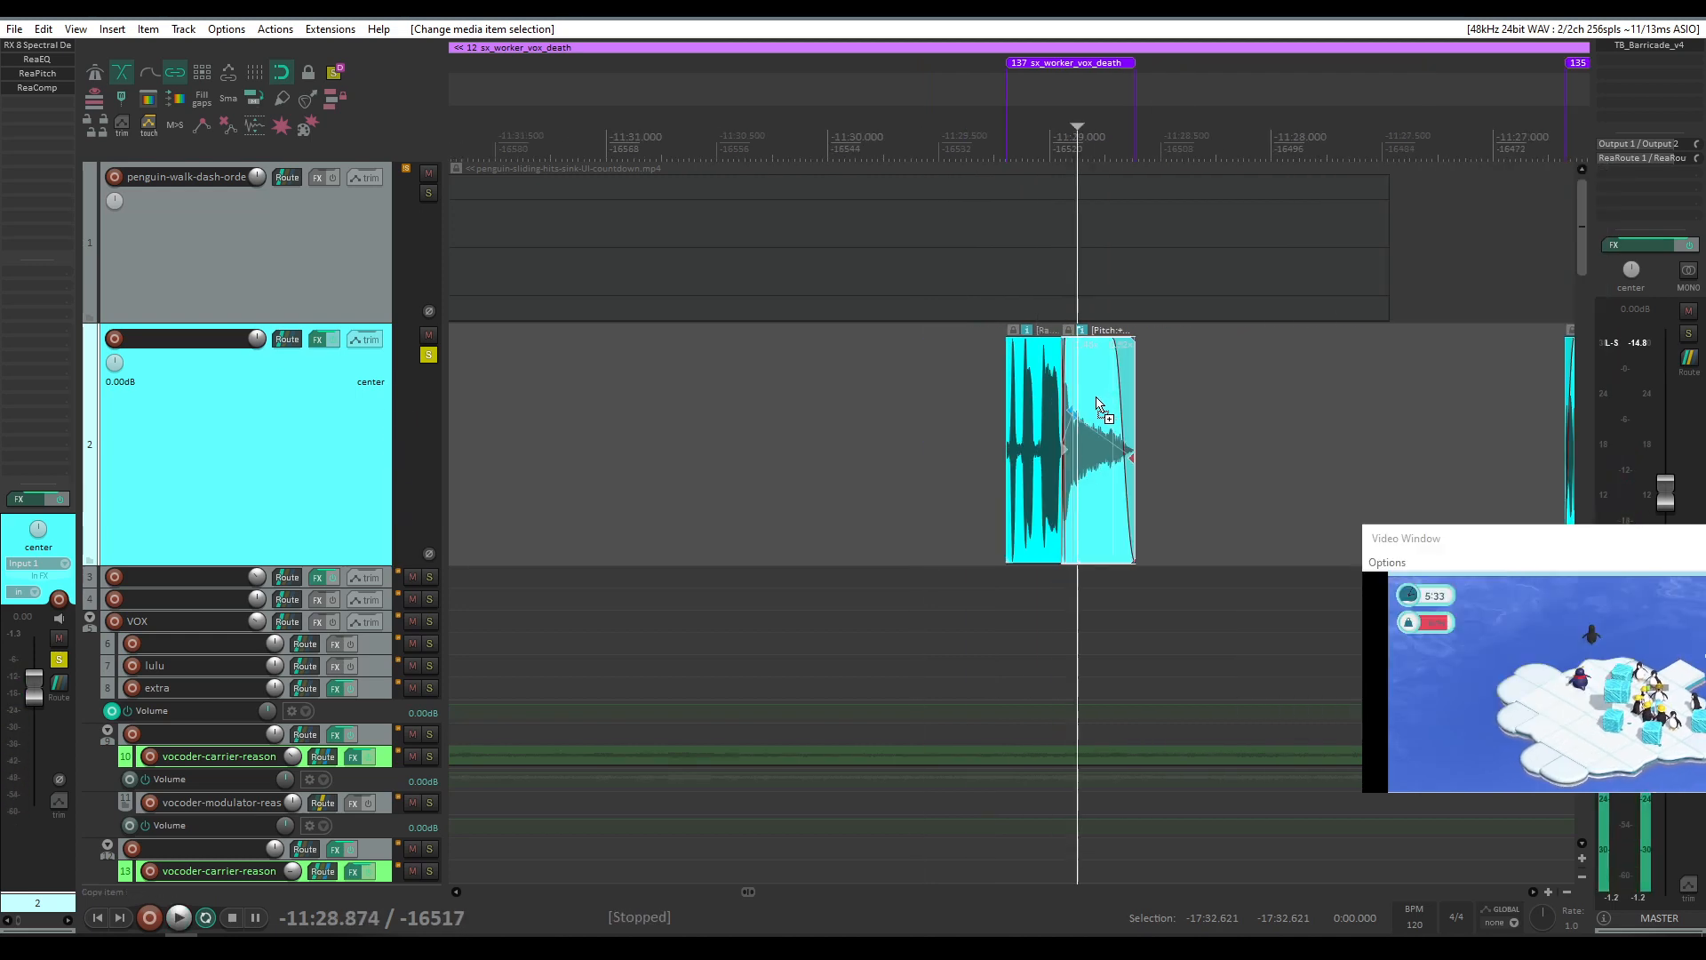
Step: Copy the pitched penguin-call5.wav item to an empty spot earlier on track 2 and extend its left edge slightly
left_click_drag(1099, 406, 718, 408)
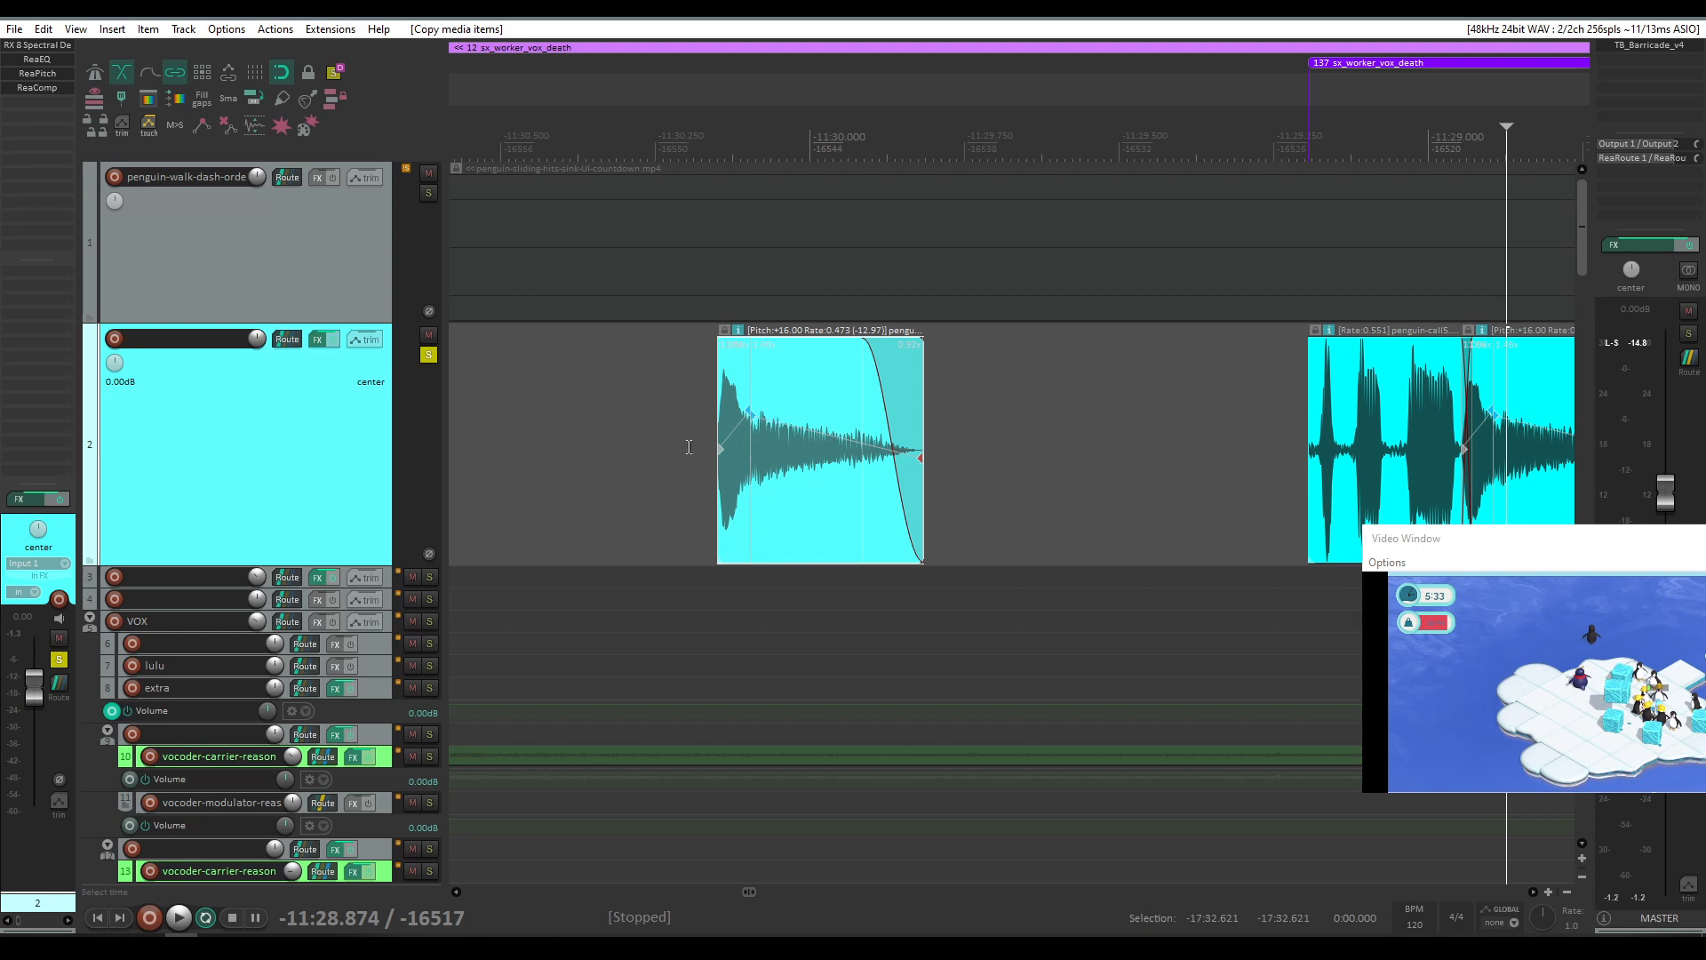
mouse_move(715, 463)
left_mouse_down()
mouse_move(675, 463)
mouse_move(695, 464)
left_mouse_up()
scroll(754, 371, "up", 2)
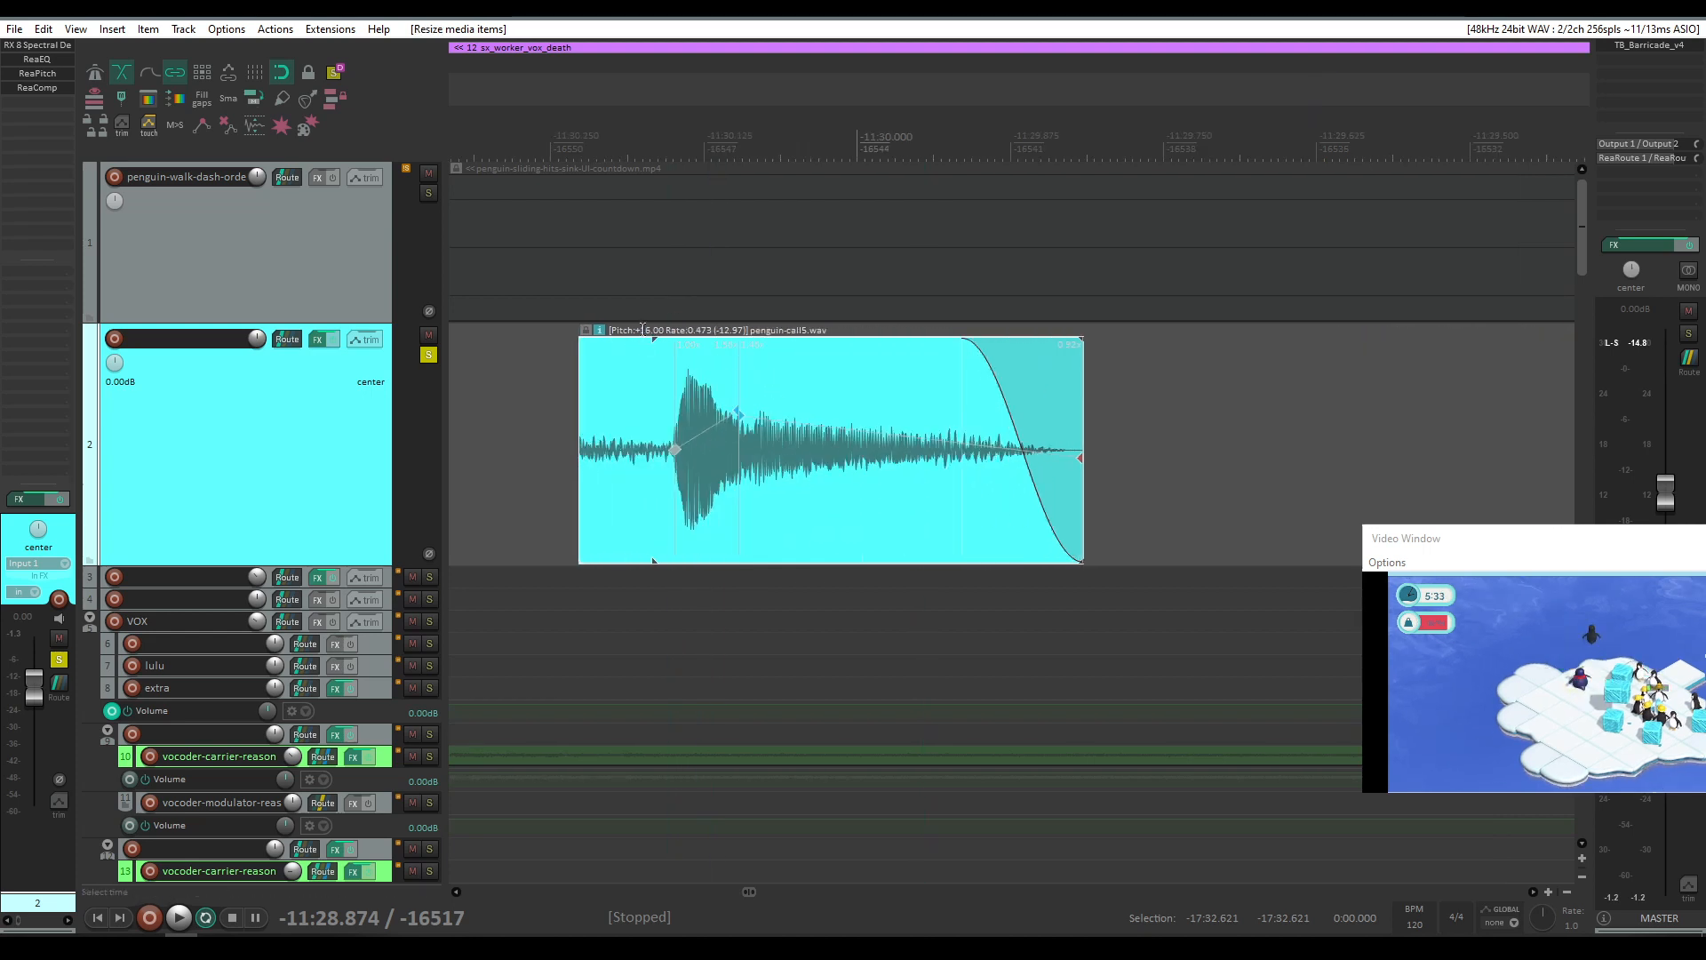
Step: Inspect the copied item's media properties, then play it from its start
left_click(763, 395)
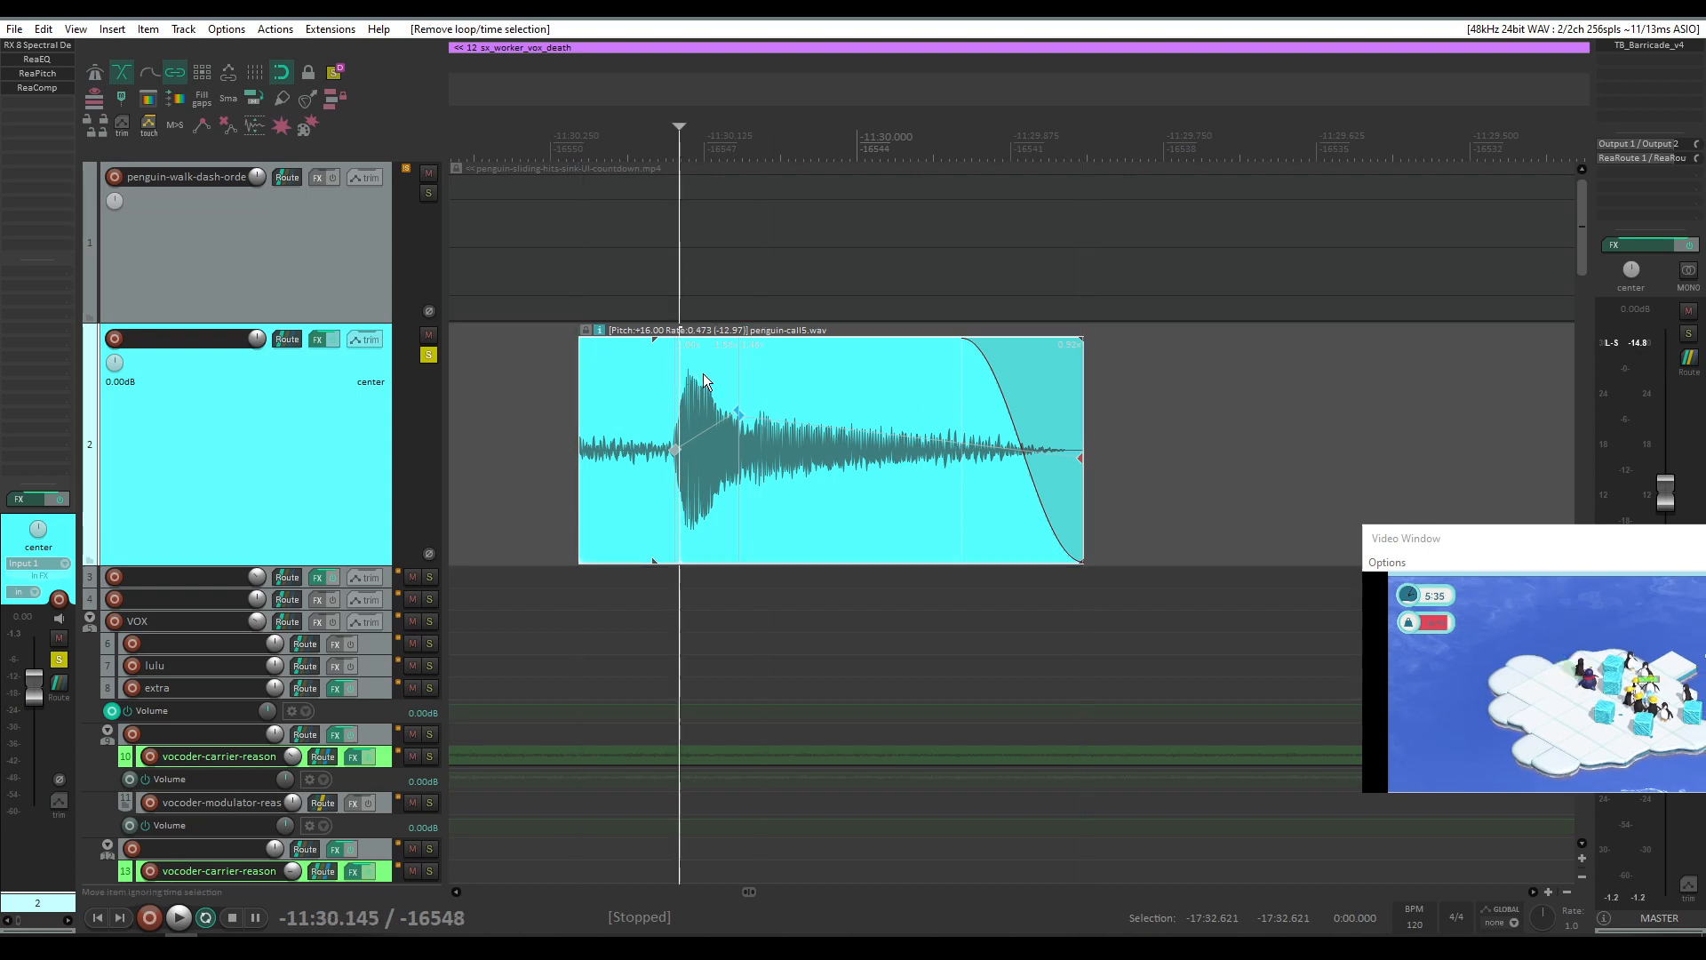
double_click(718, 386)
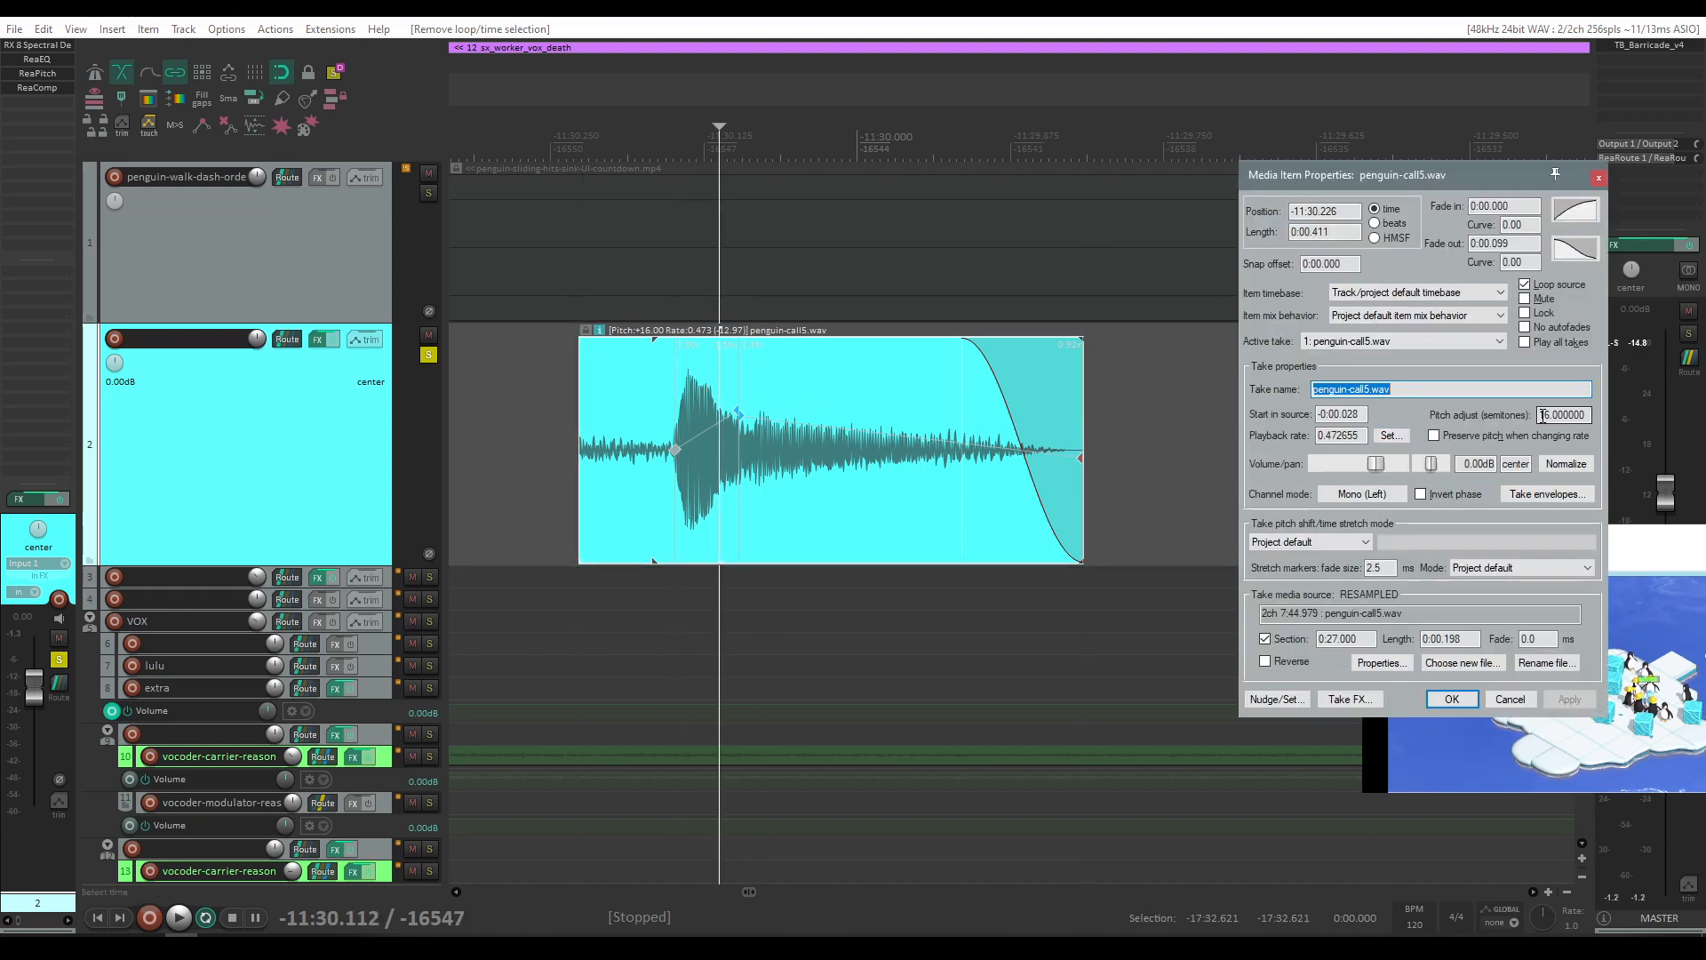
key("Return")
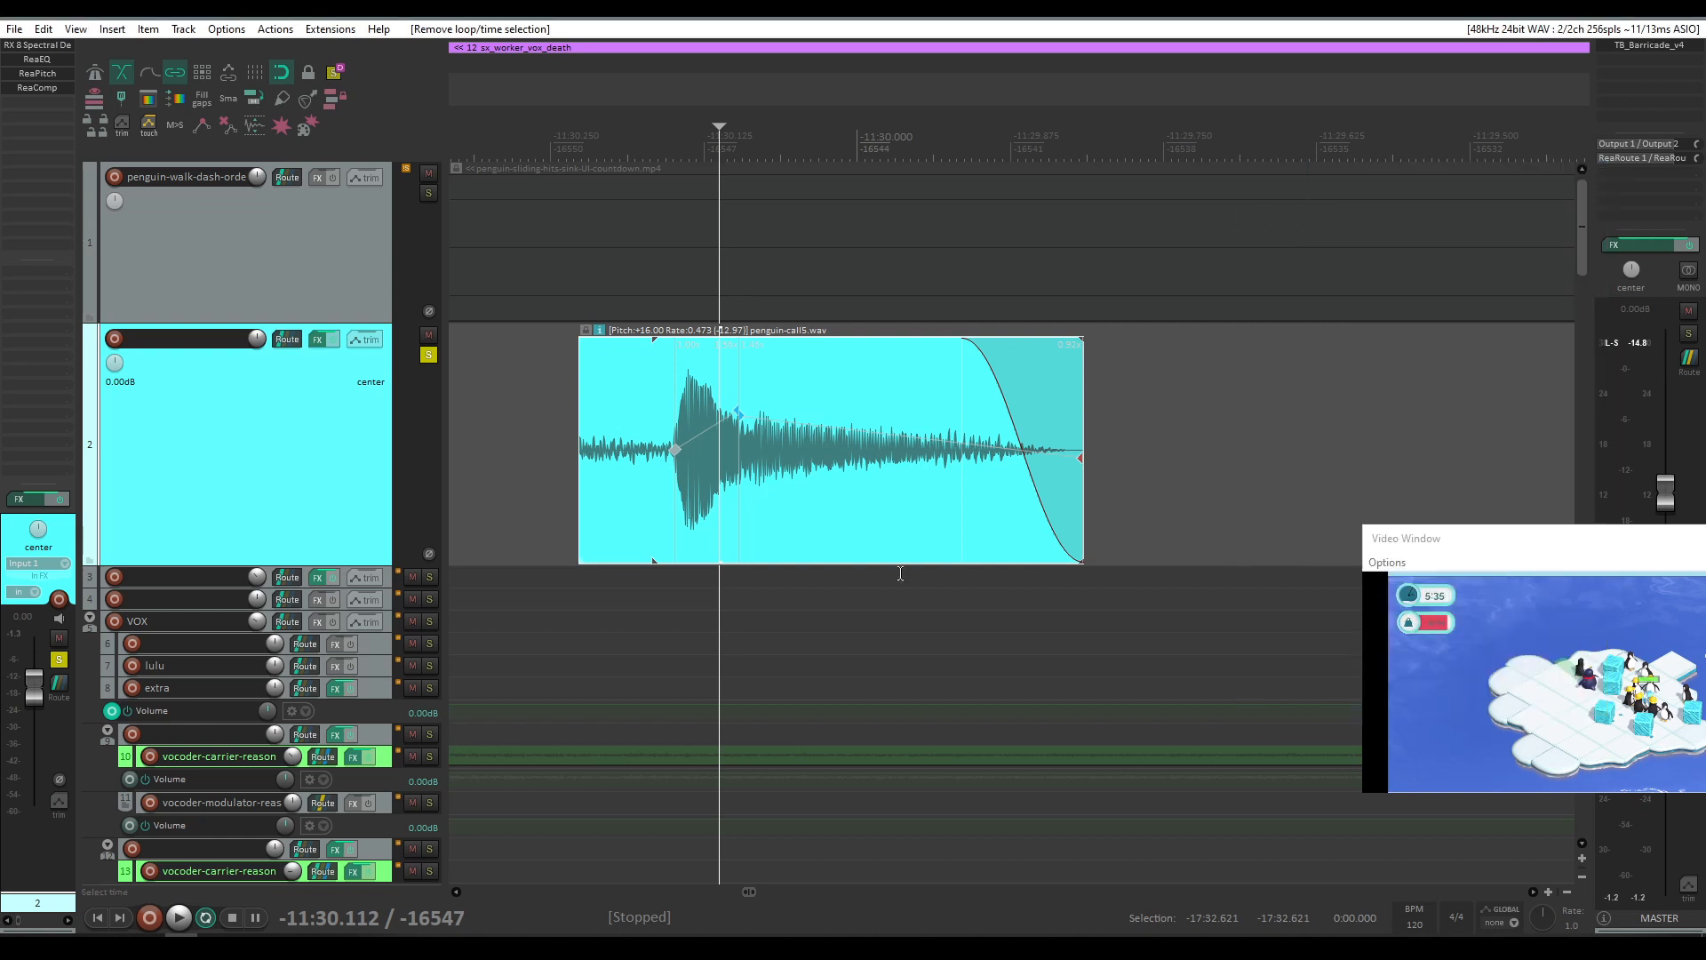
left_click(667, 594)
key("space")
key("space")
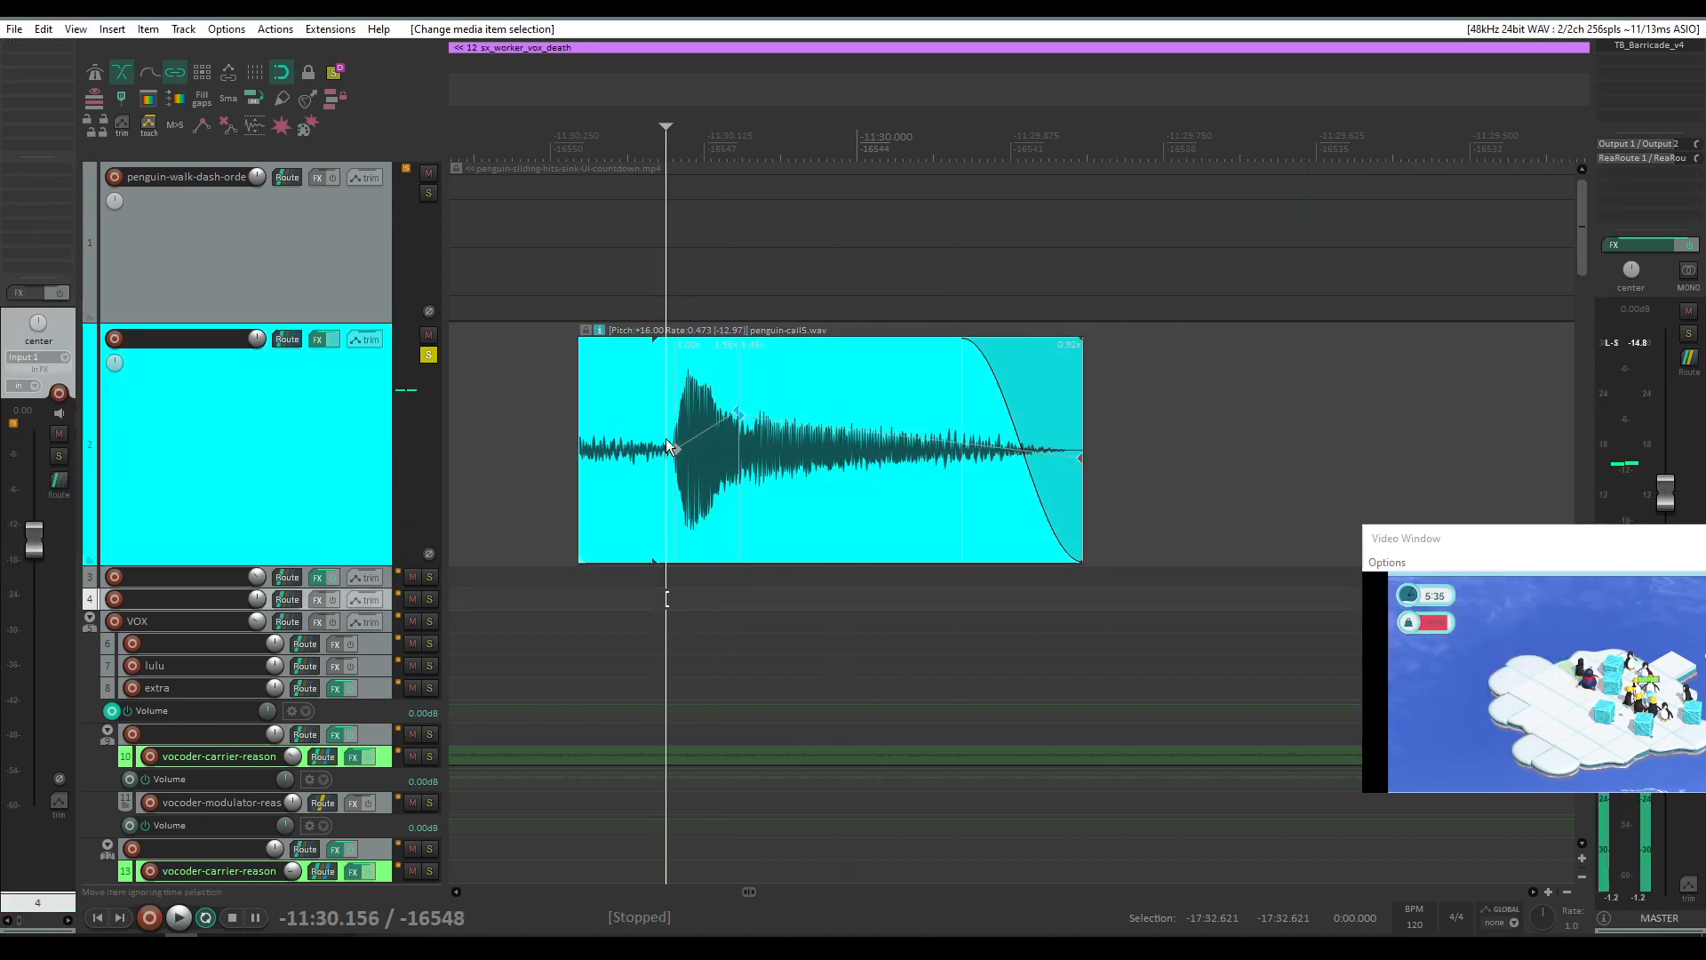
Step: Remove a stretch marker from the copied item and play it
left_click(675, 450)
left_click(738, 415, "alt")
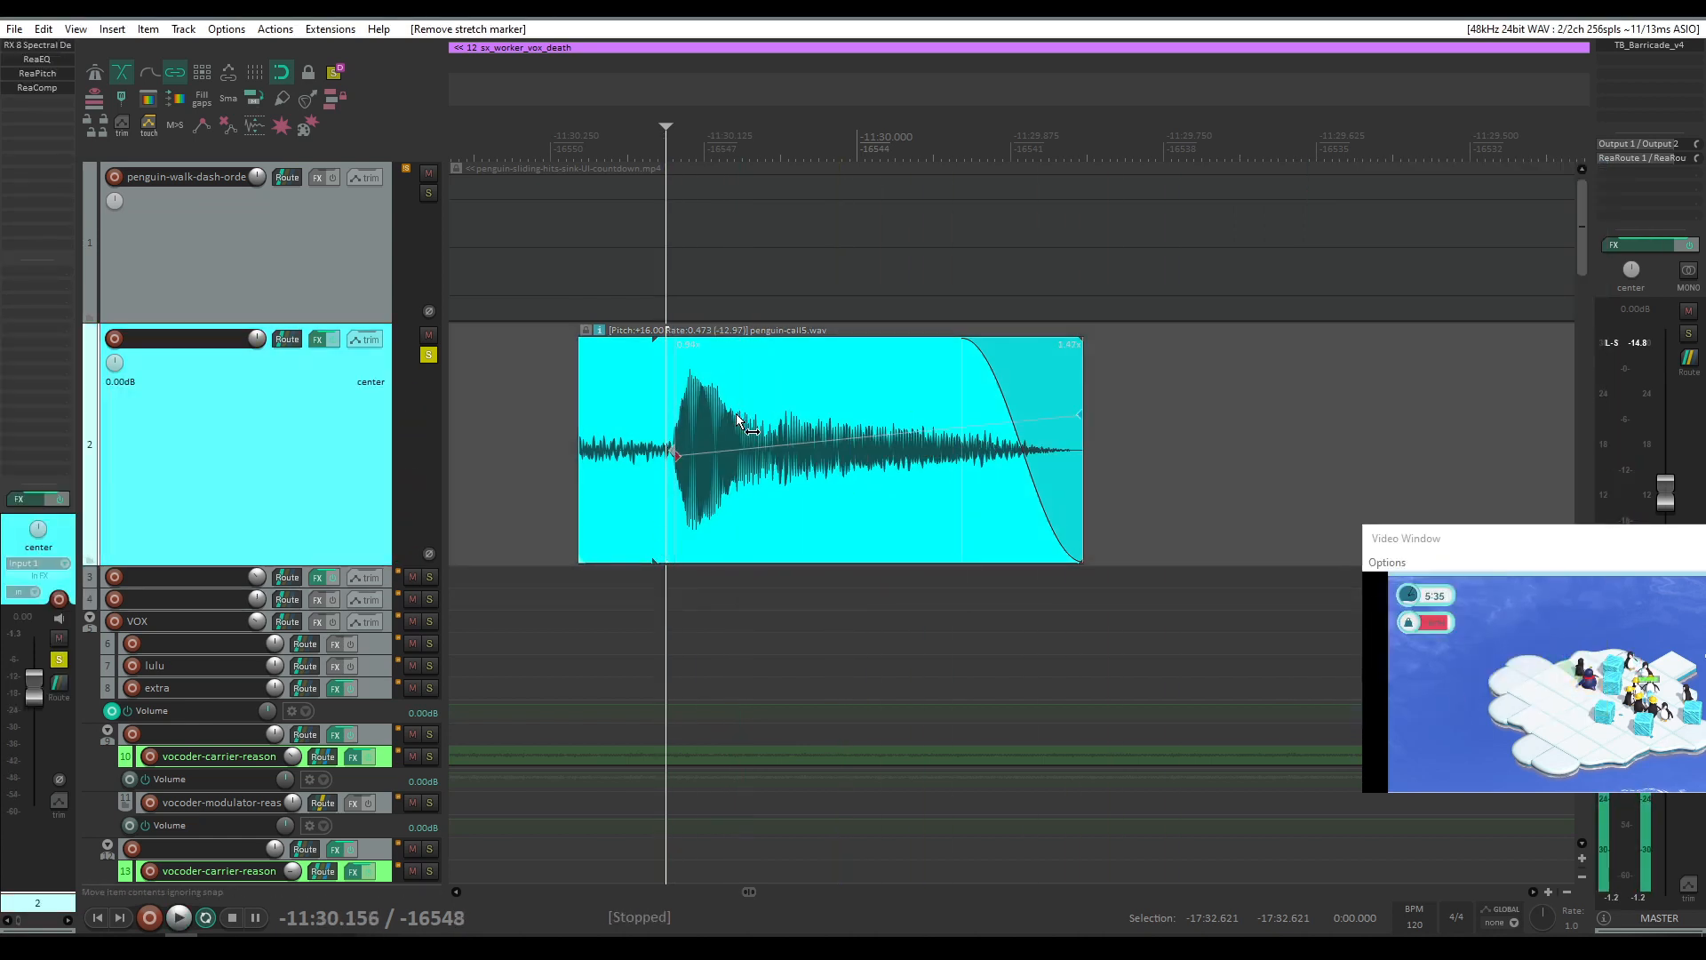
left_click(679, 453, "alt")
key("space")
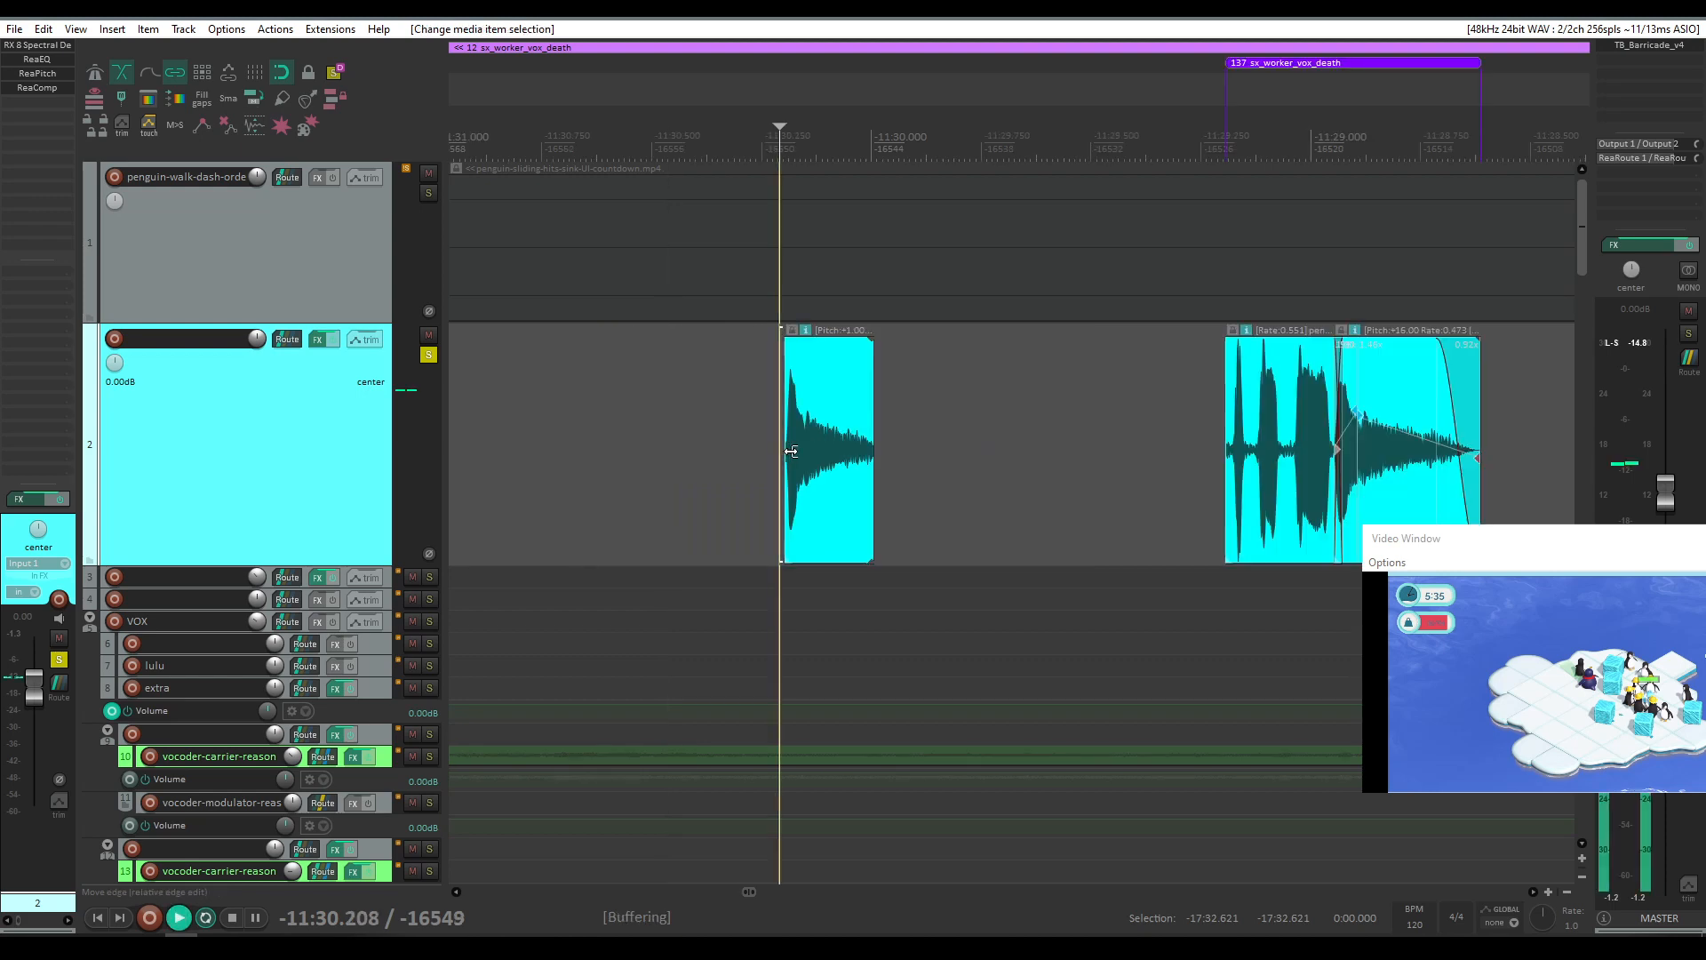
key("space")
Step: Lengthen the copied item's right edge, play it, then undo the last three edits
key("space")
key("space")
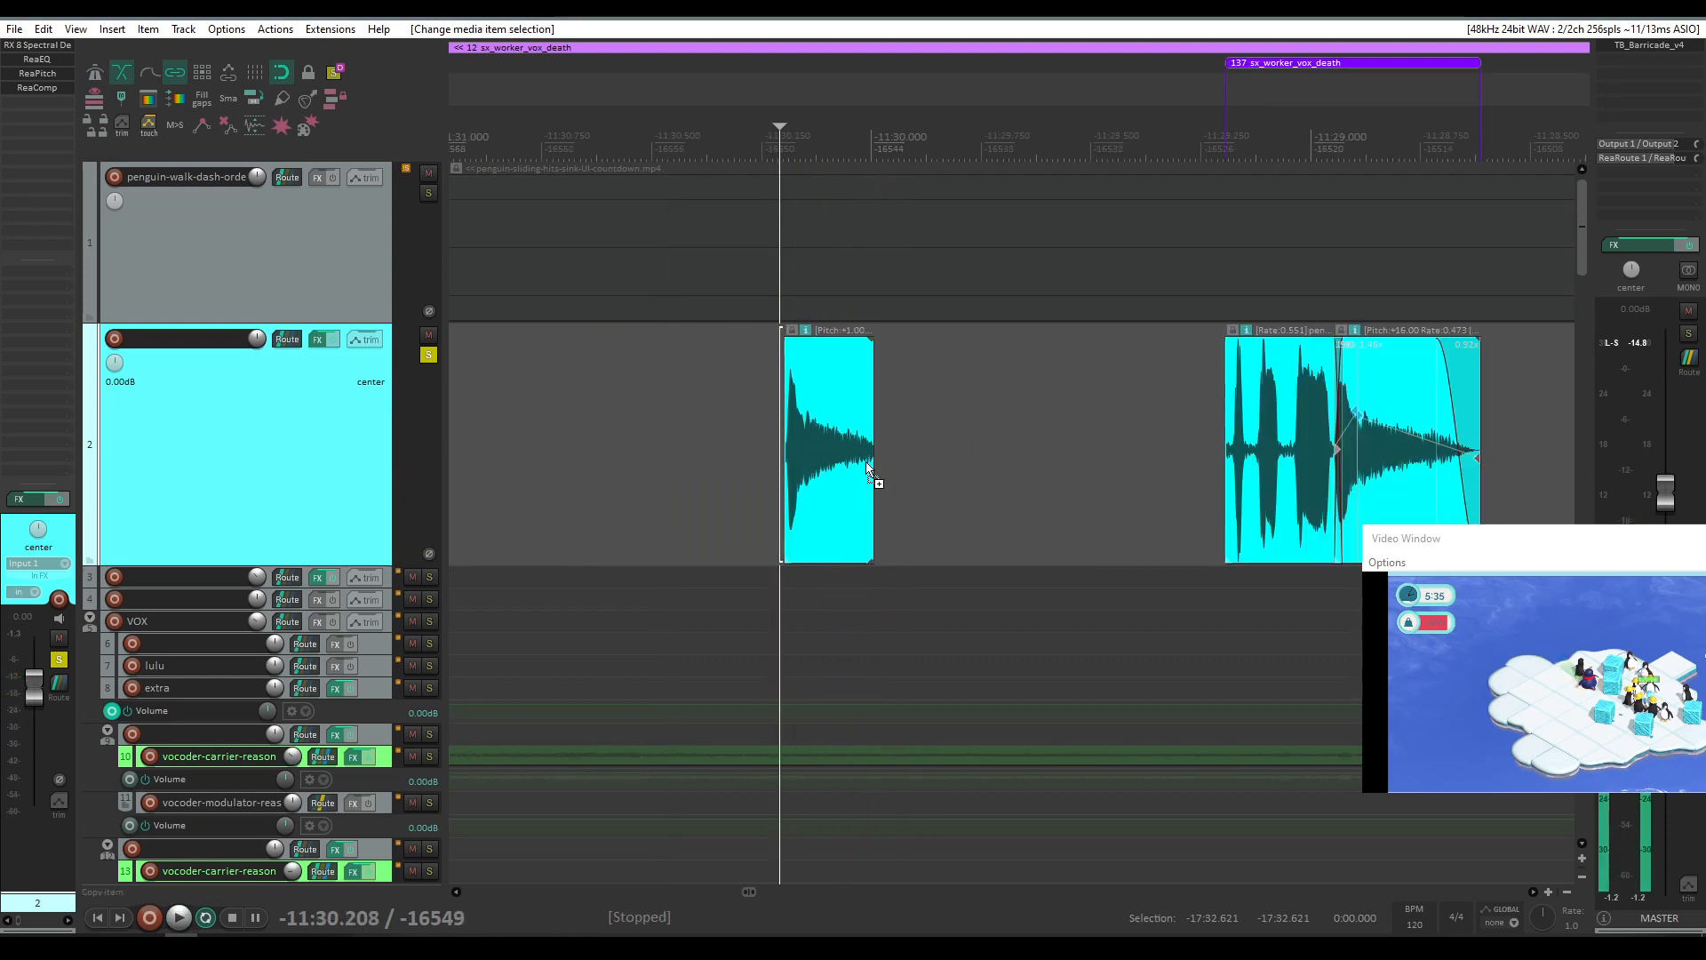
left_click_drag(875, 481, 968, 481)
left_click(765, 468)
key("space")
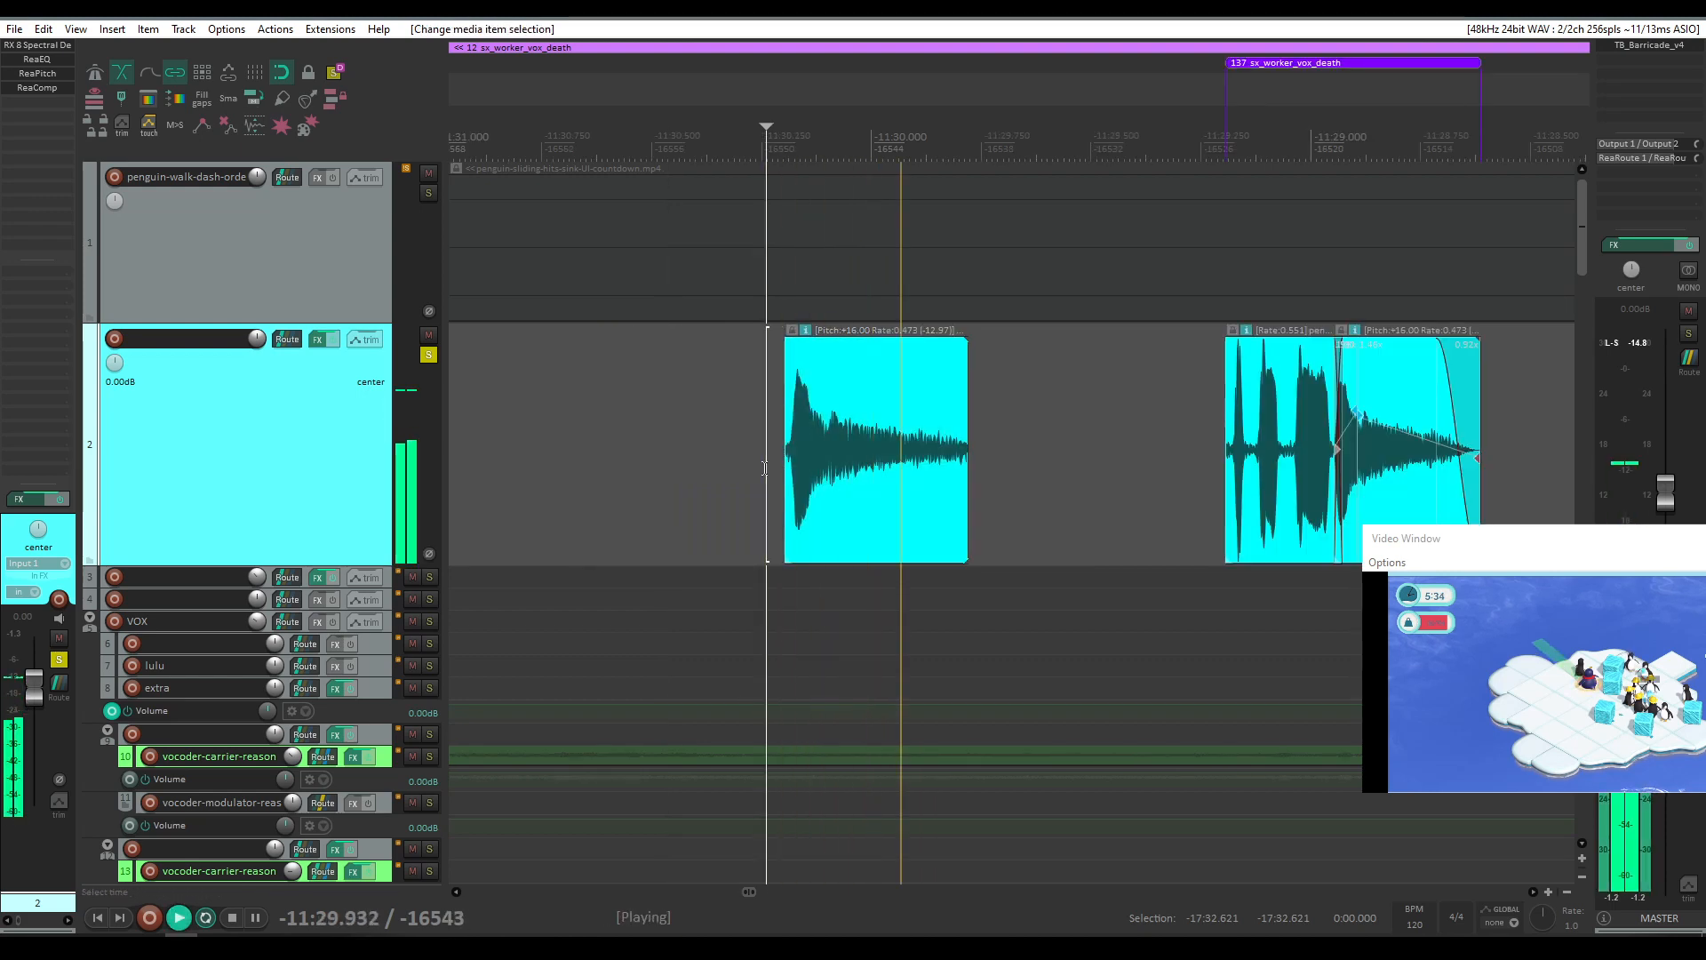
key("space")
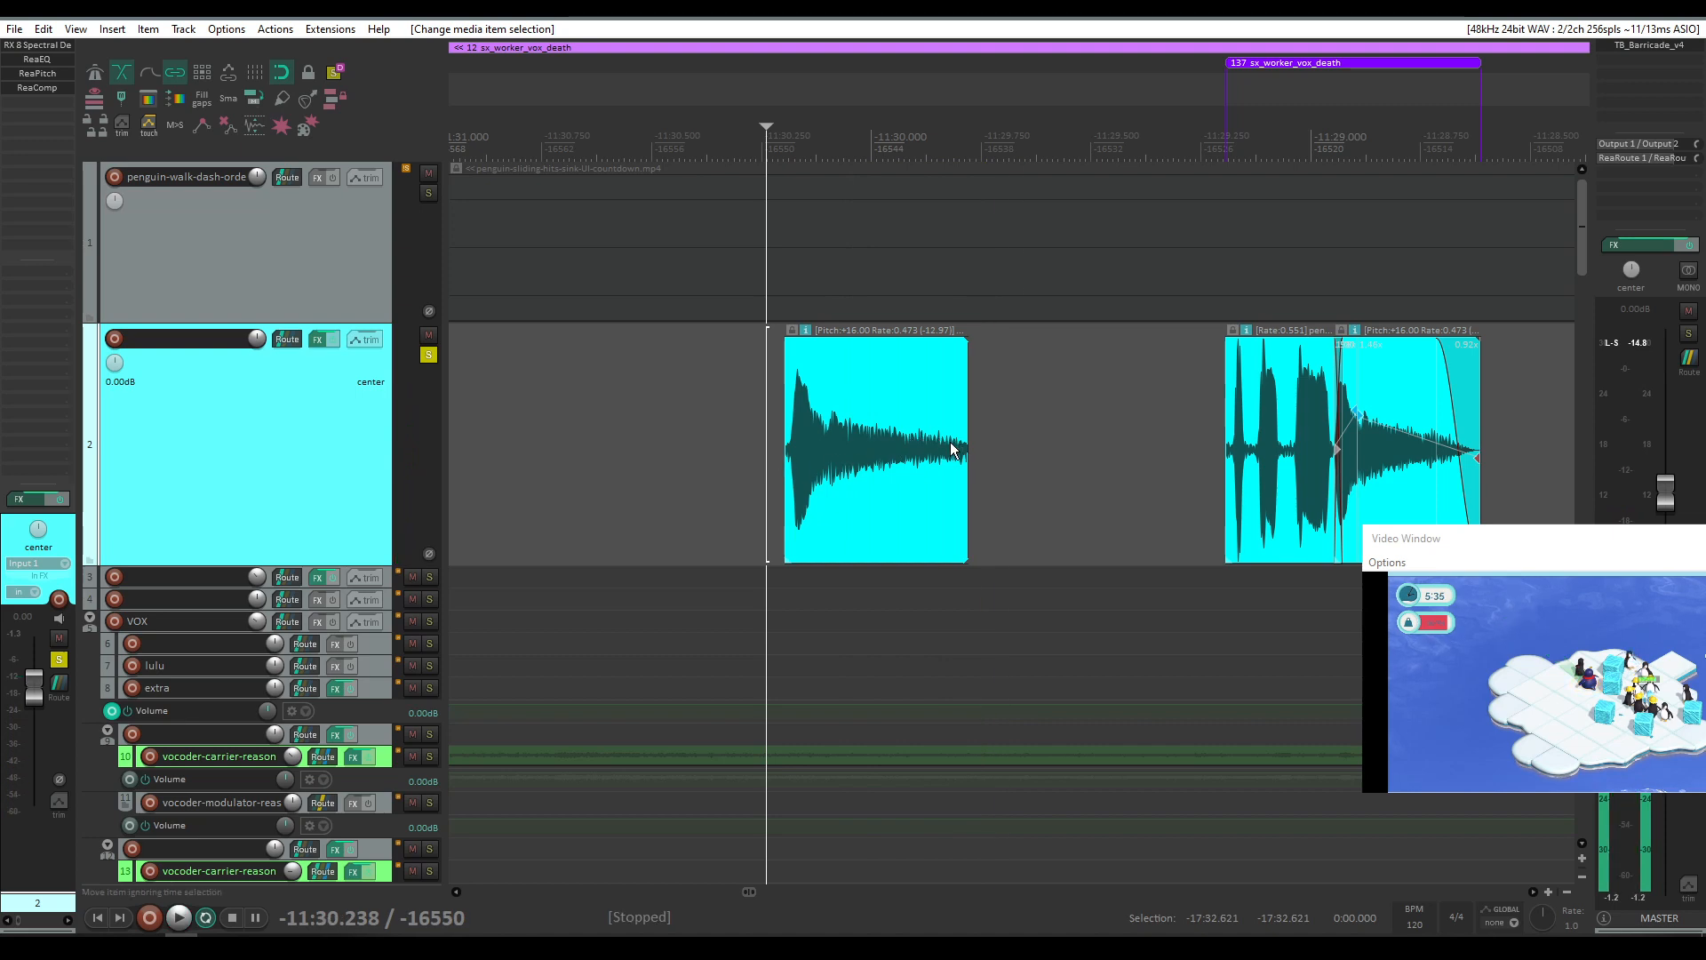
key("ctrl+z")
key("ctrl+z")
key("ctrl+z")
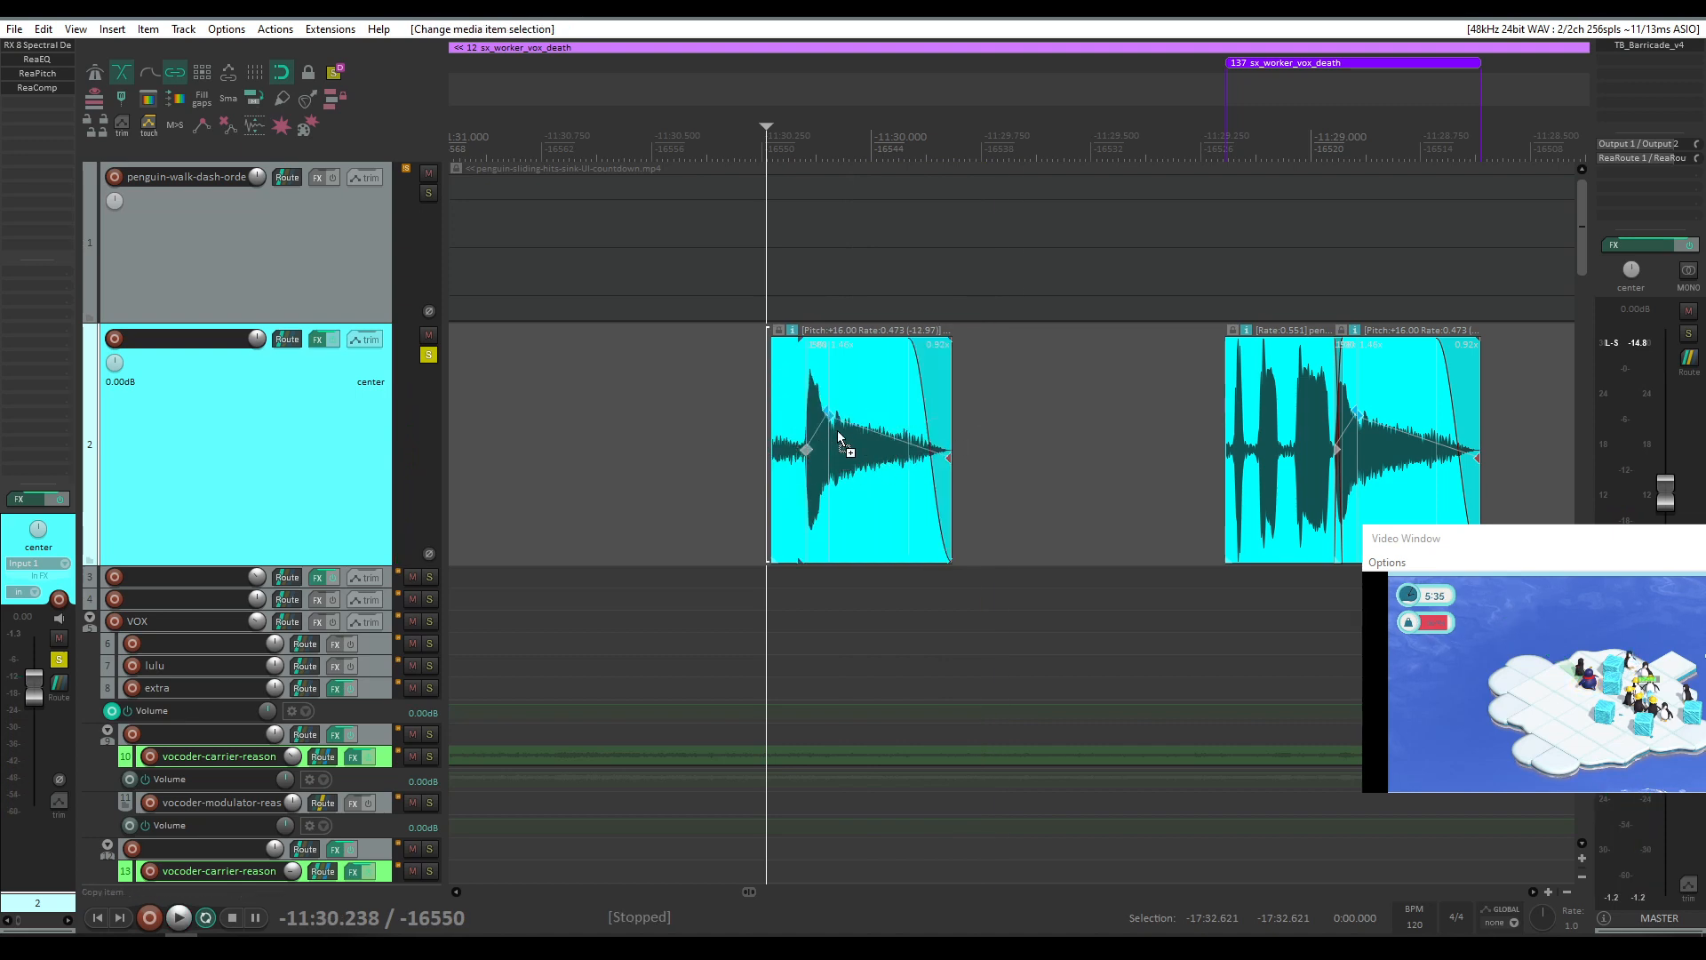
Step: Play the copied item from its start against the video
left_click(802, 466)
key("space")
key("space")
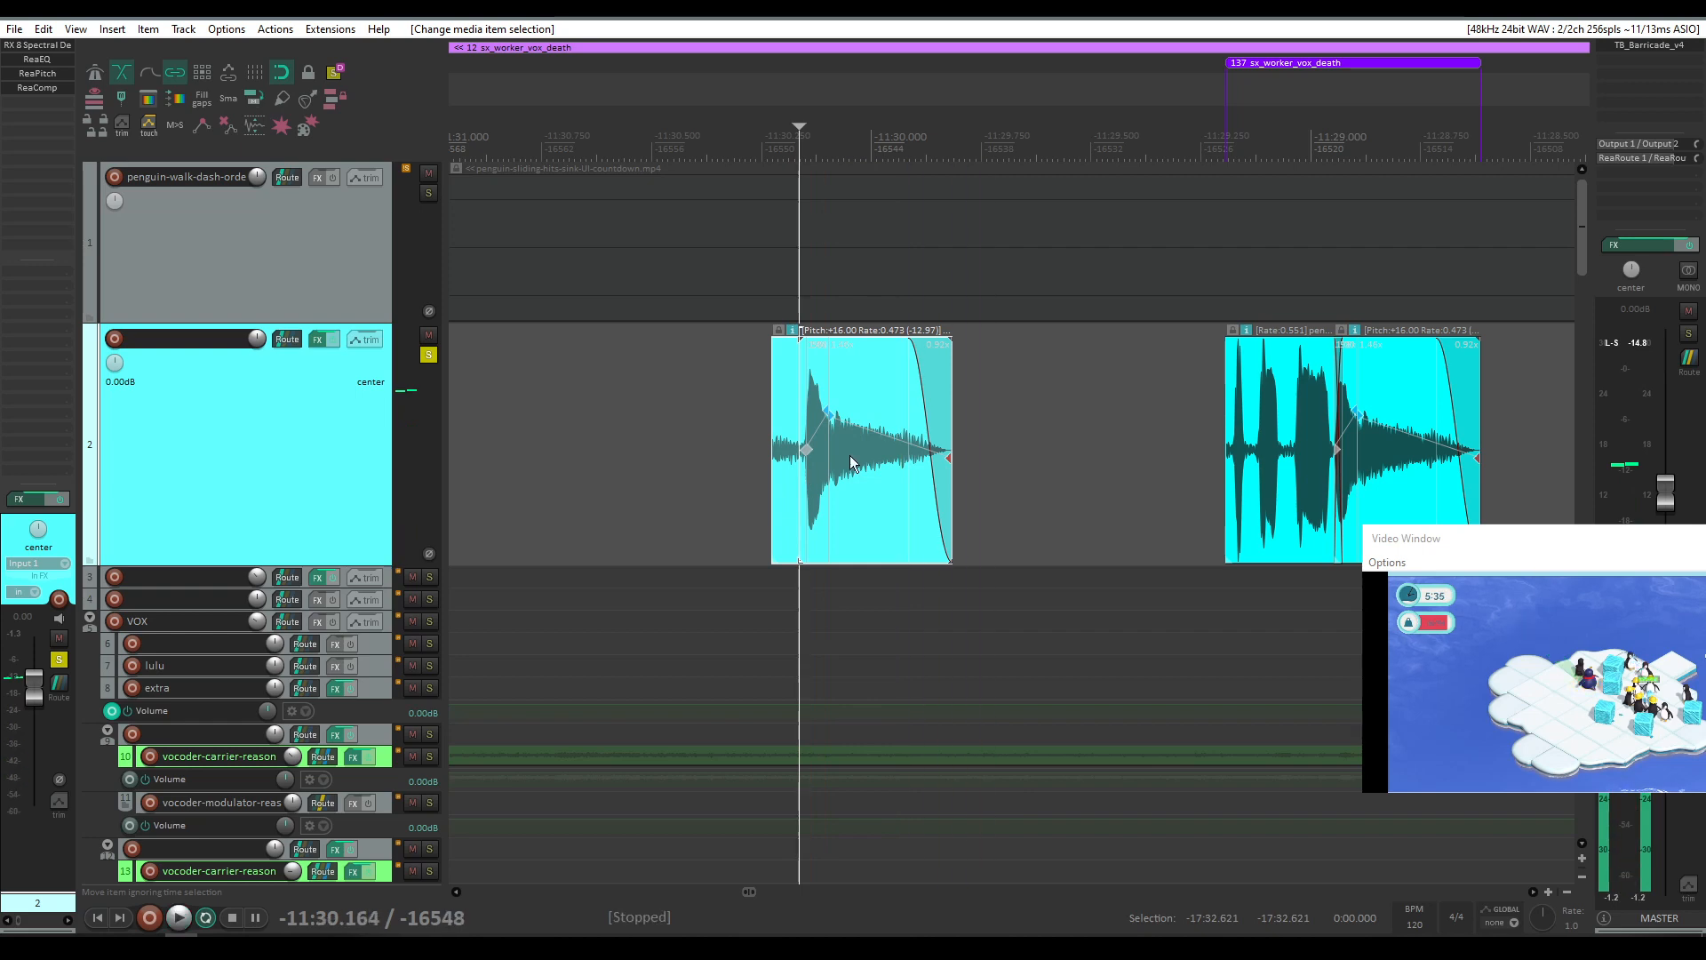
Step: Zoom out and play track 2 from an earlier sx_worker_vox_death clip, then stop
scroll(850, 455, "down", 5)
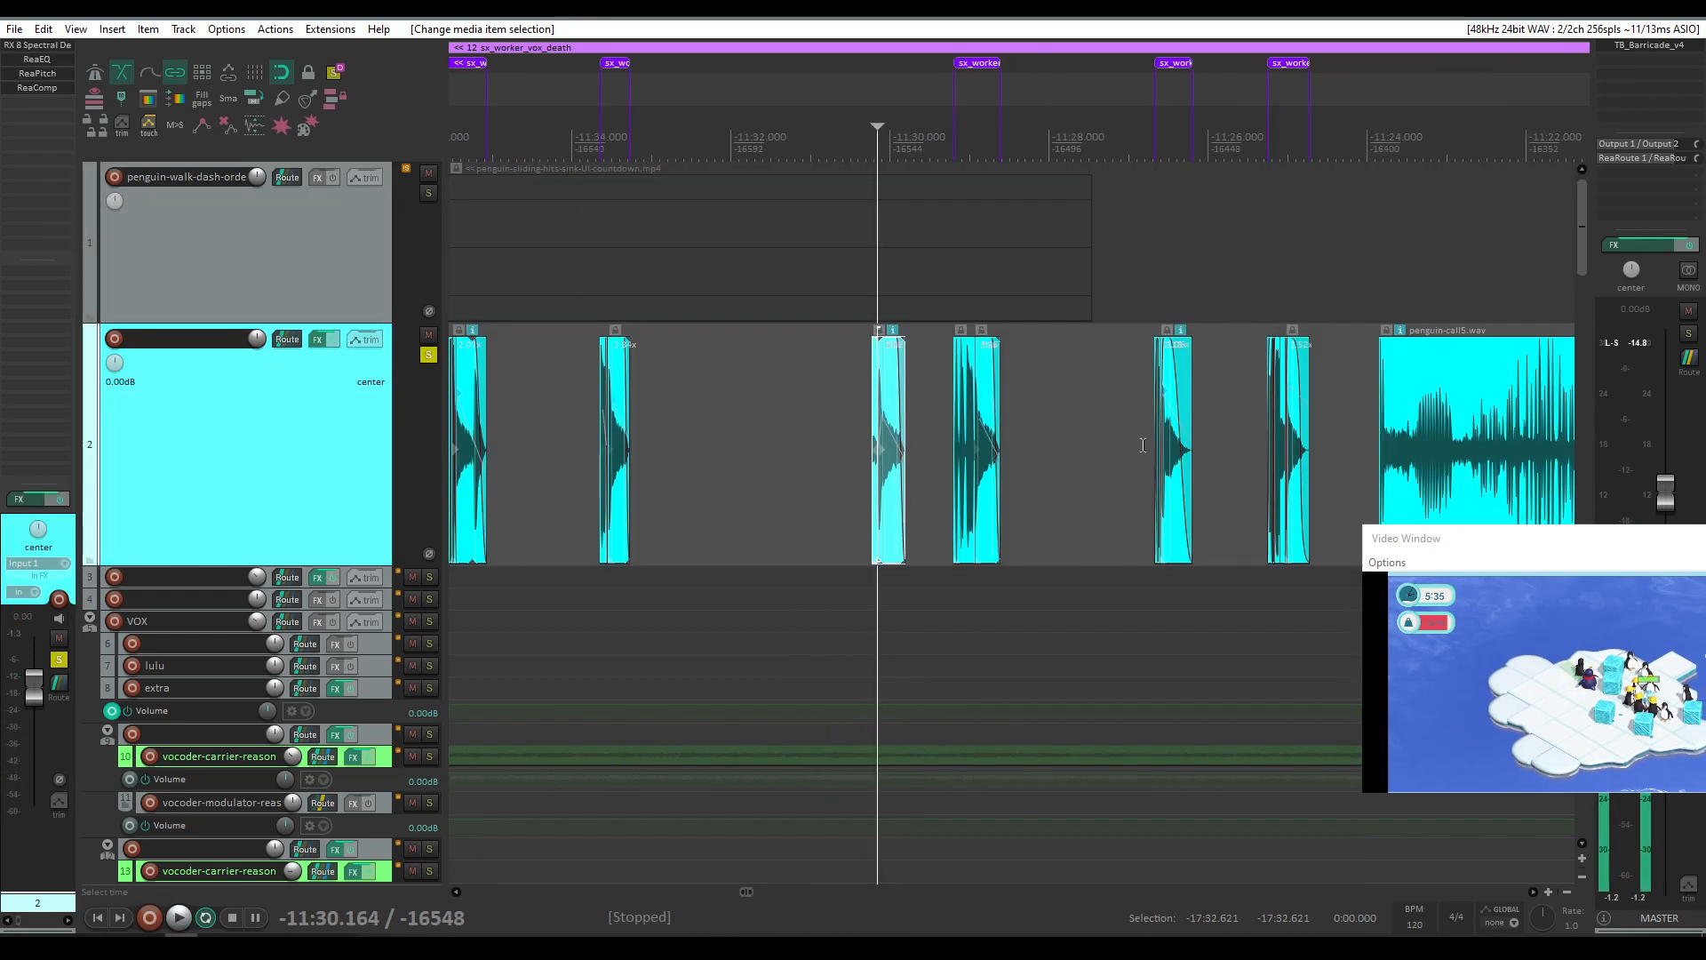
scroll(578, 434, "up", 6)
left_click(576, 434)
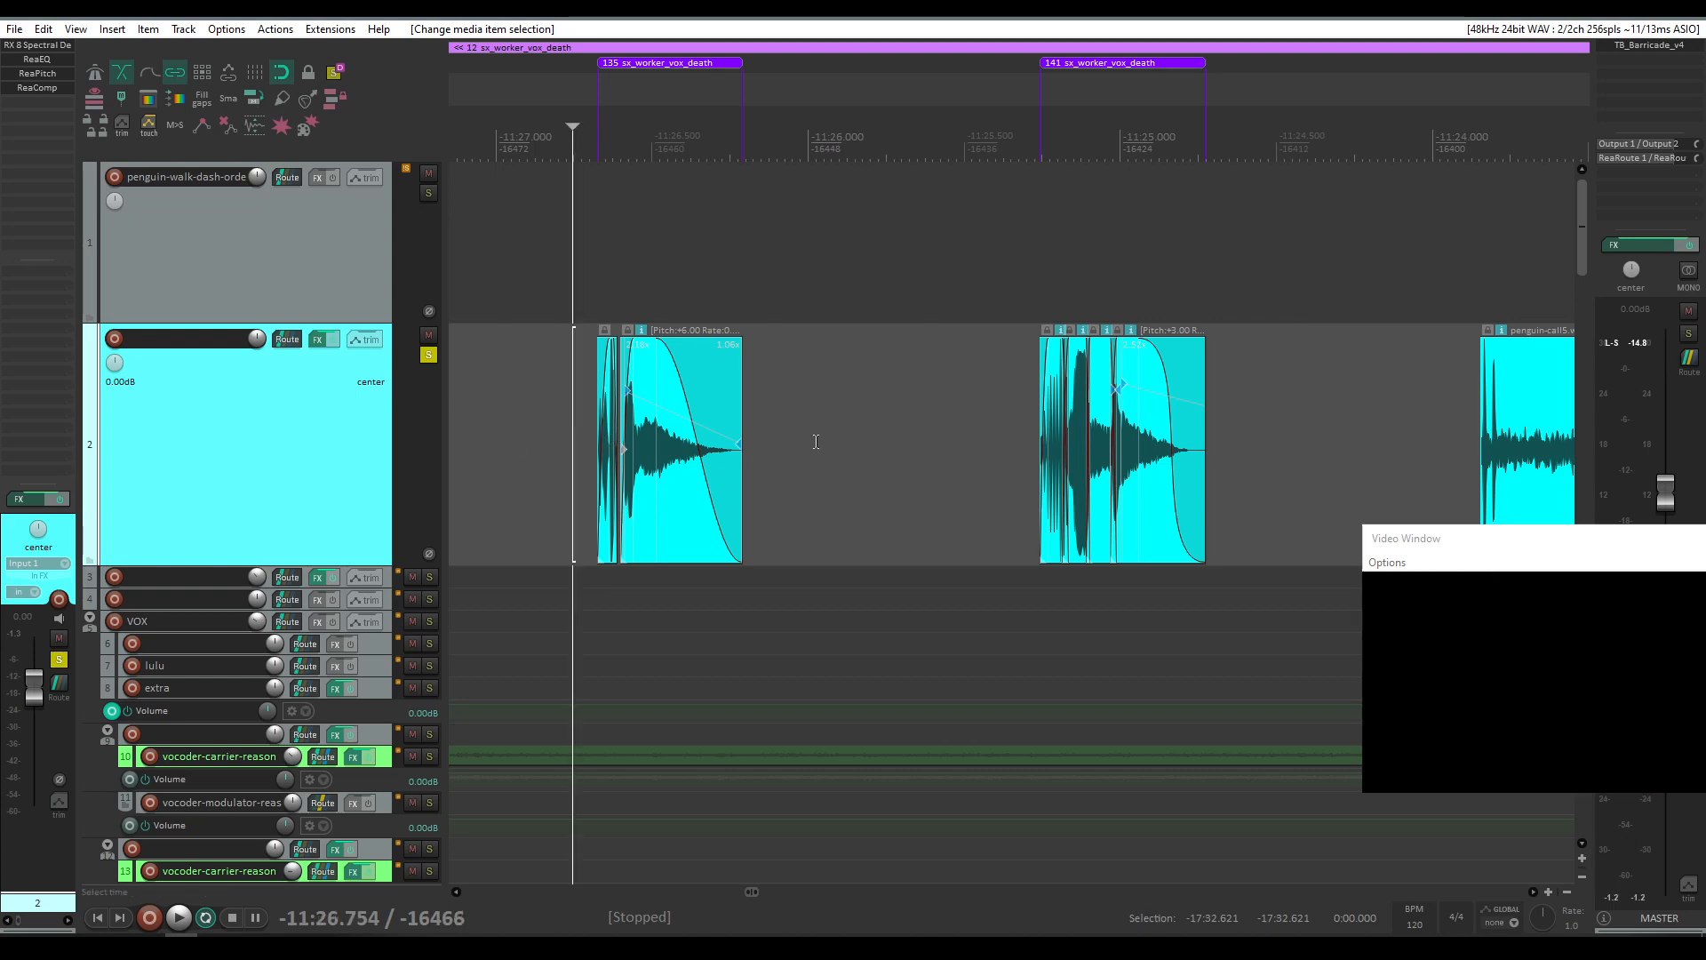
key("space")
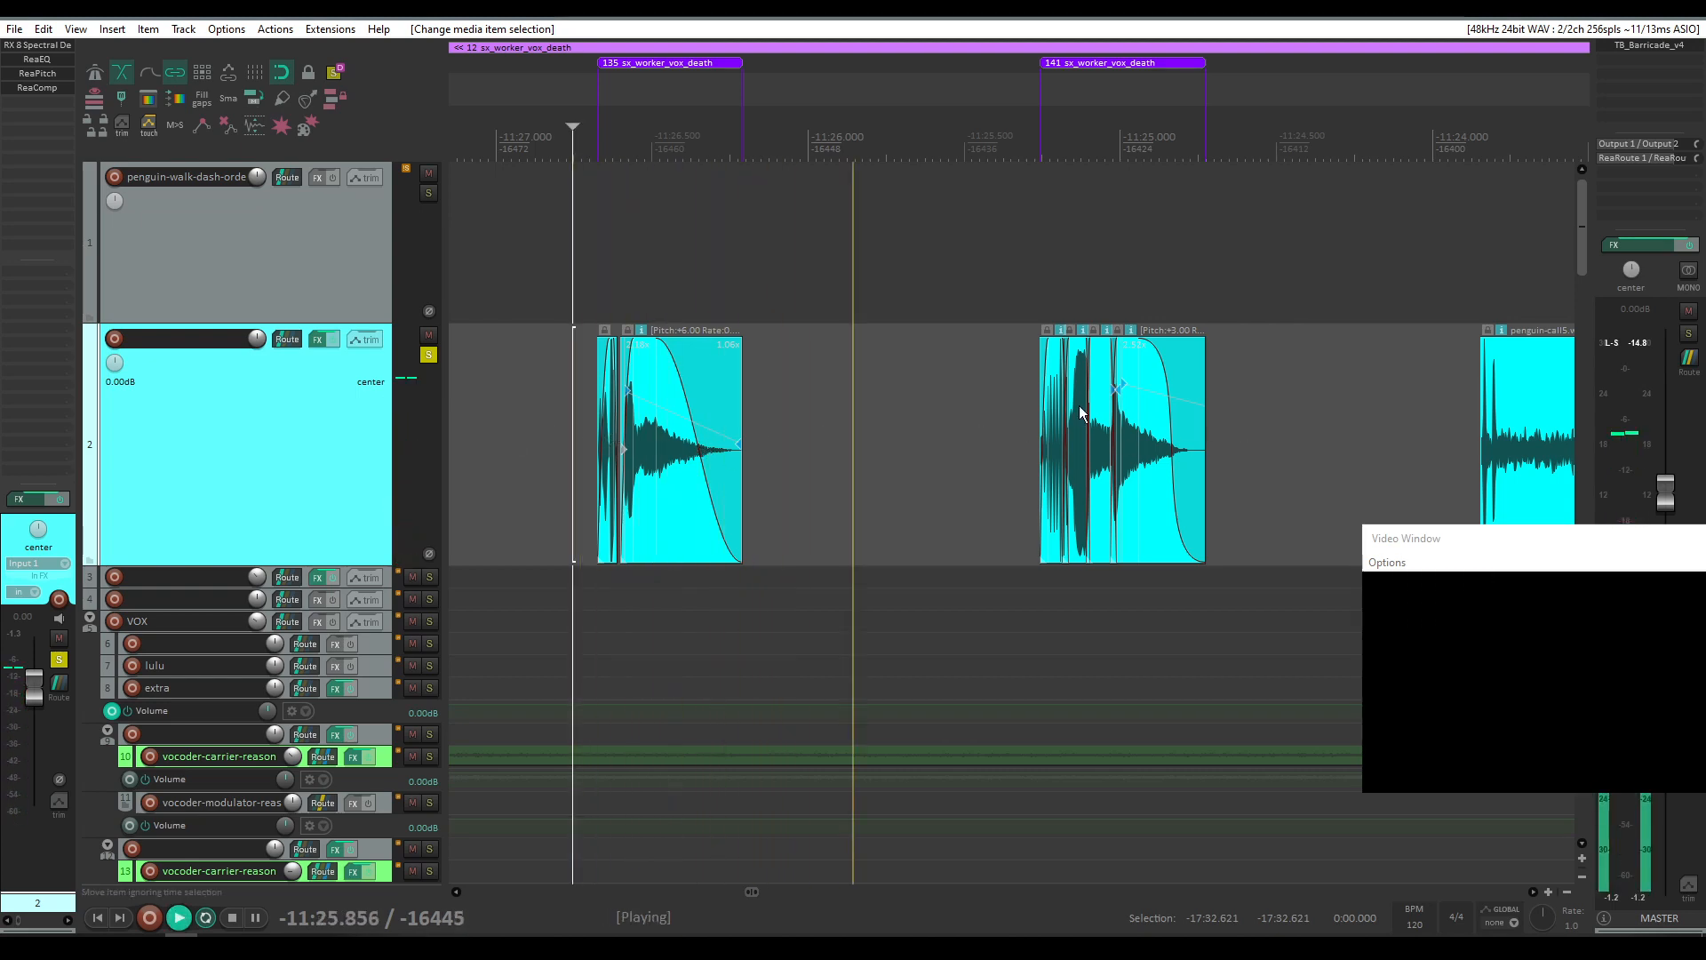
scroll(1146, 342, "up", 3)
key("space")
scroll(816, 427, "down", 6)
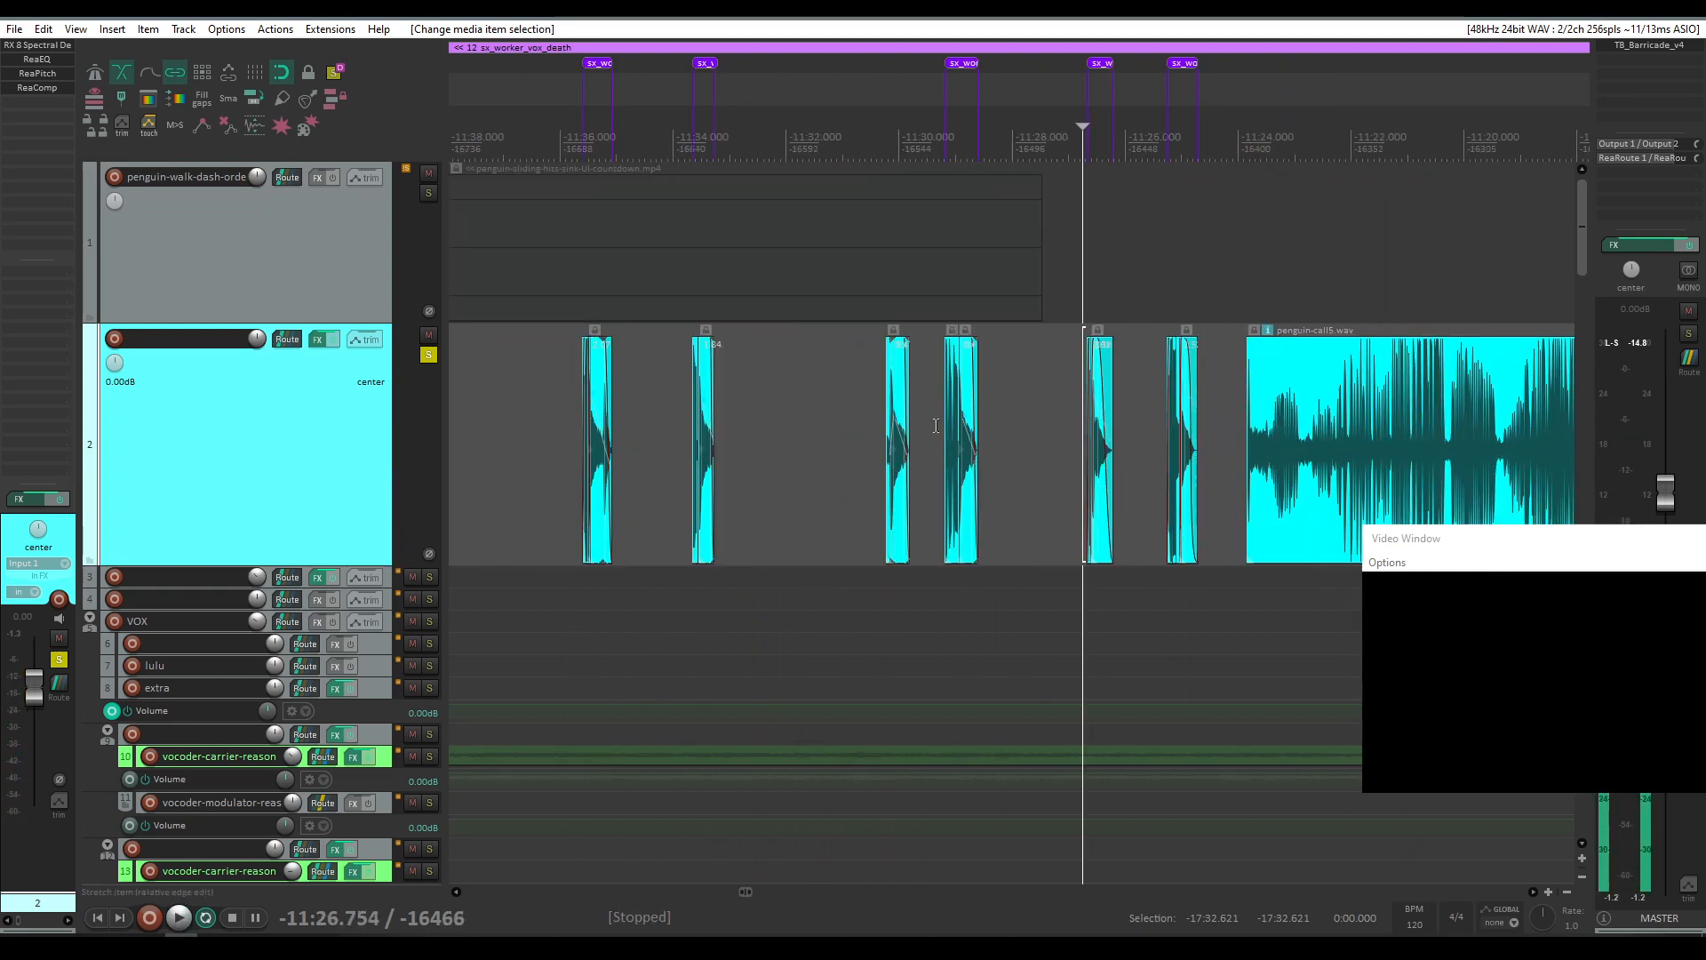
Step: Play track 2 from another sx_worker_vox_death clip
left_click(1003, 435)
key("space")
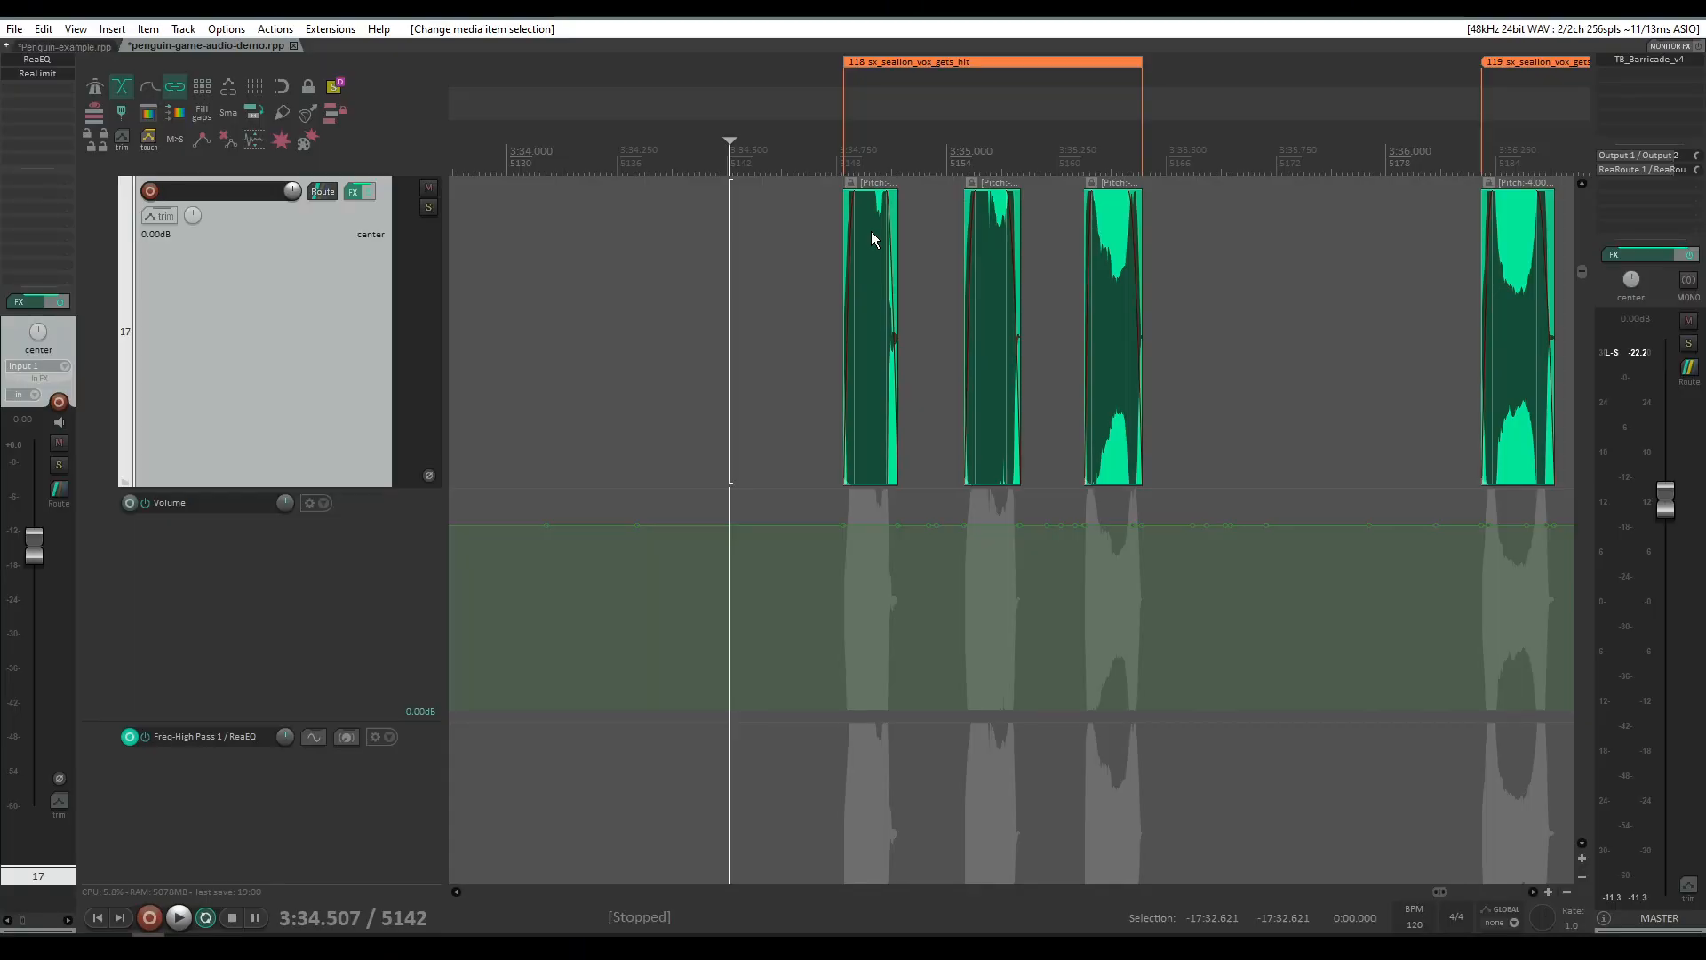
Step: In the penguin-game-audio-demo project, play the raw recording on track 17 from its start
scroll(871, 231, "up", 5)
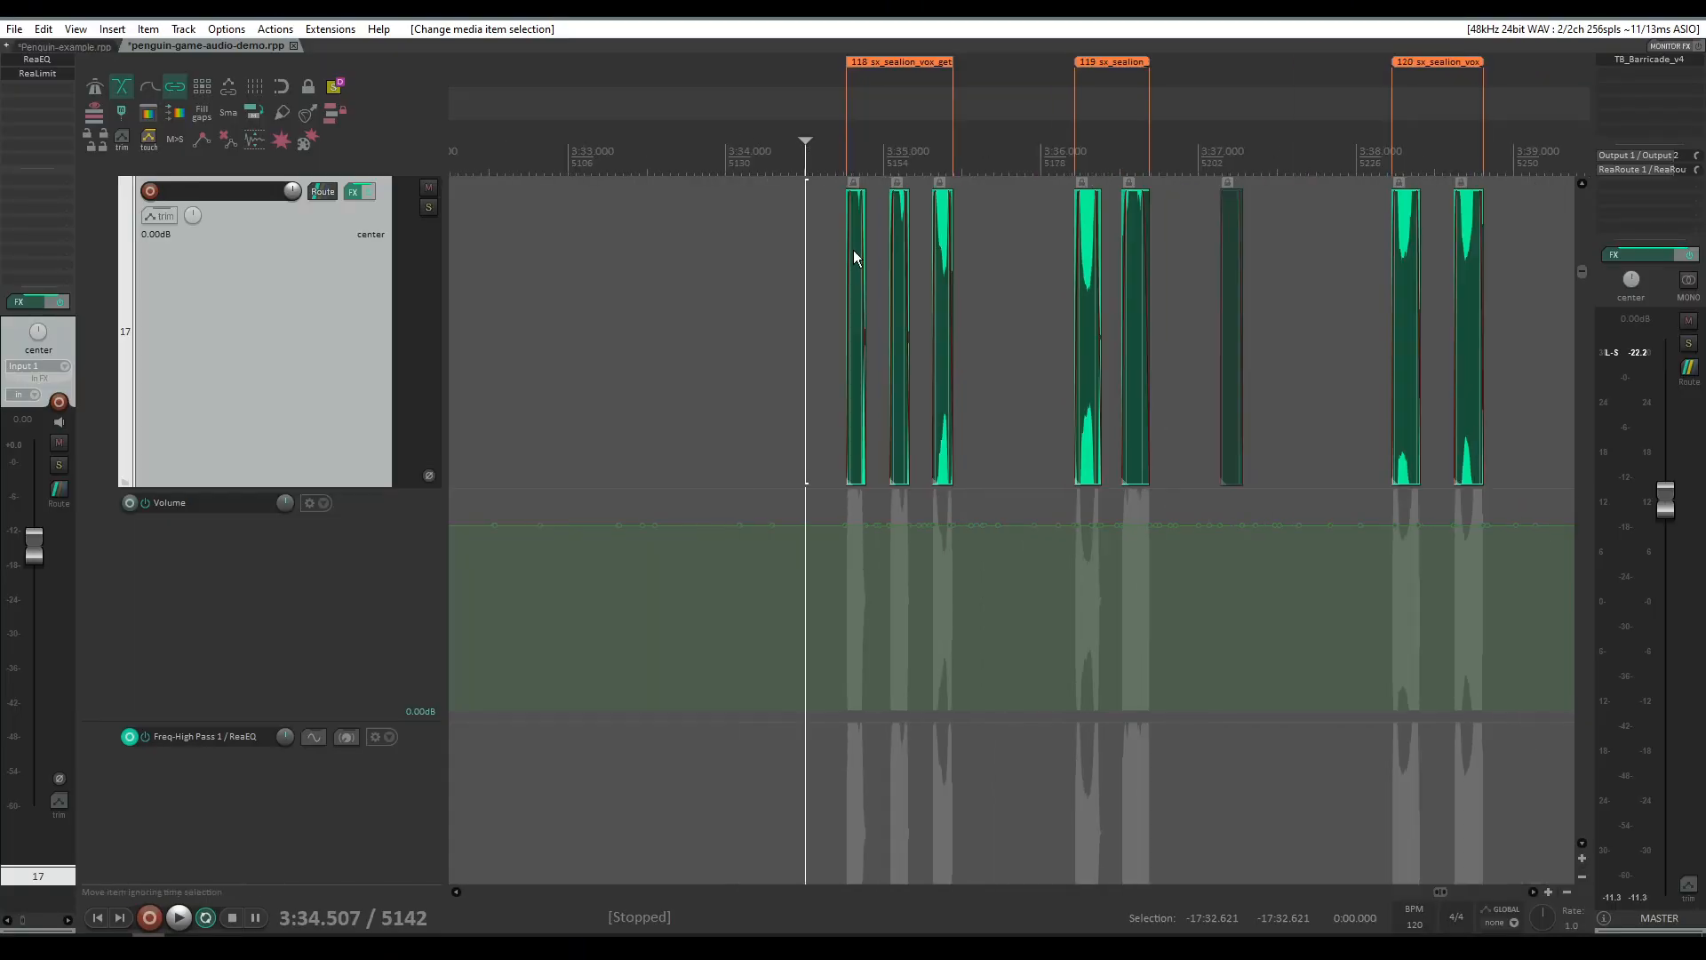
scroll(807, 244, "down", 6)
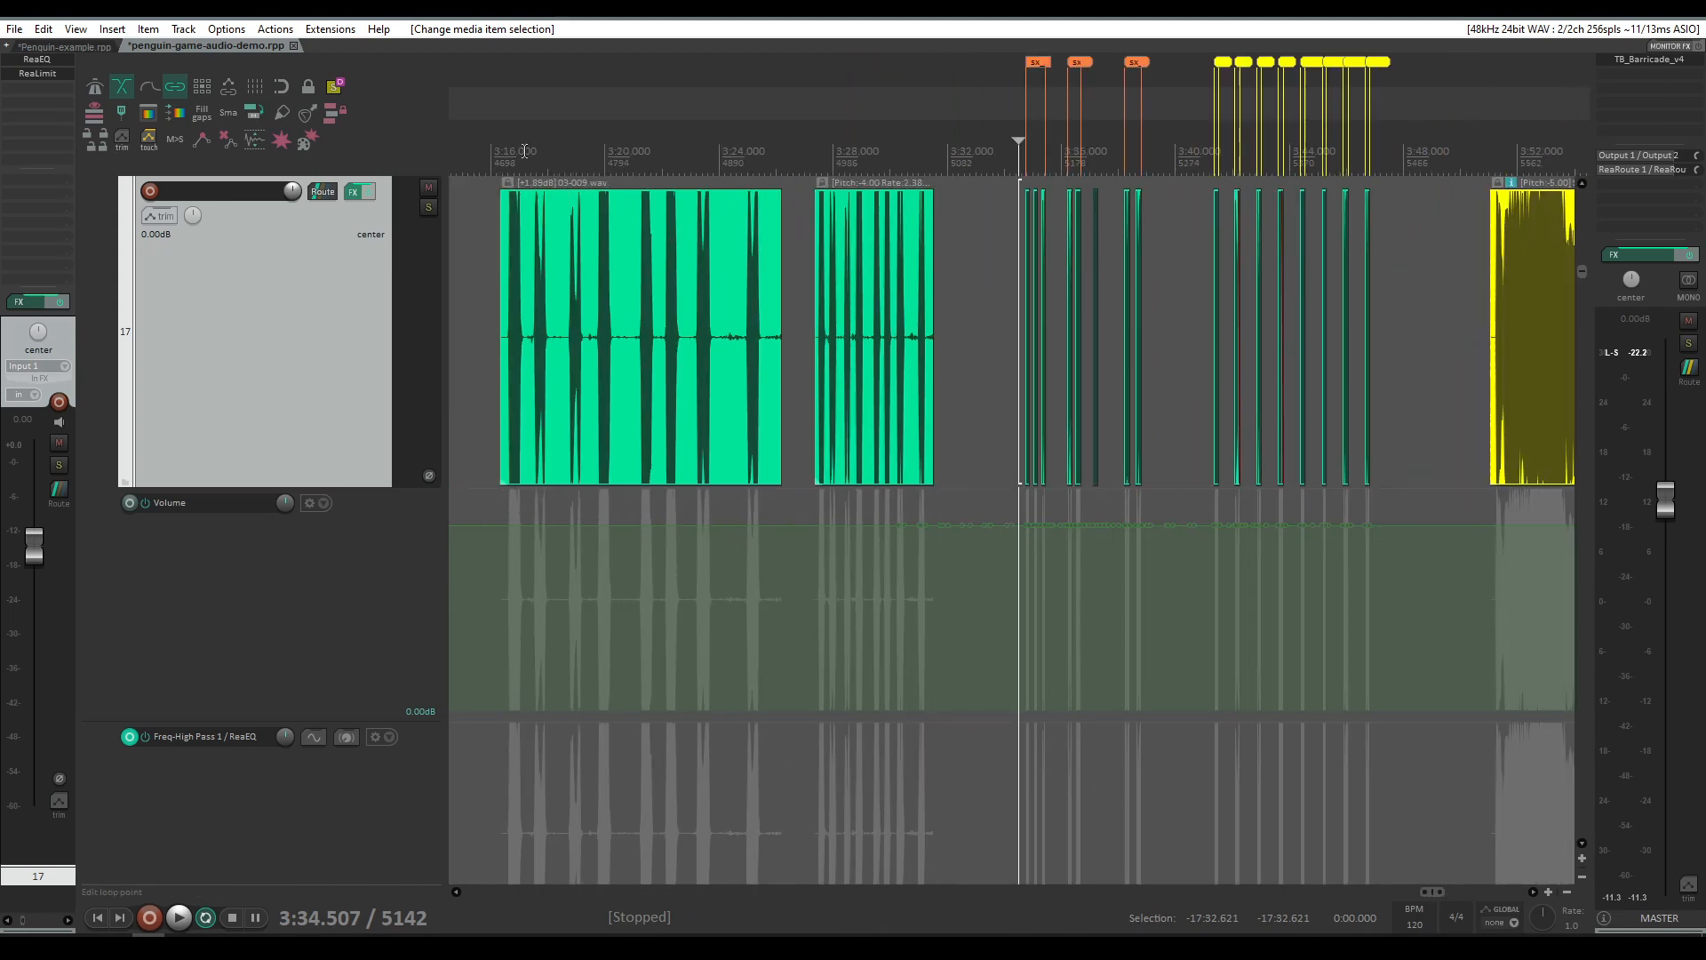
left_click(511, 151)
left_click(503, 185)
key("space")
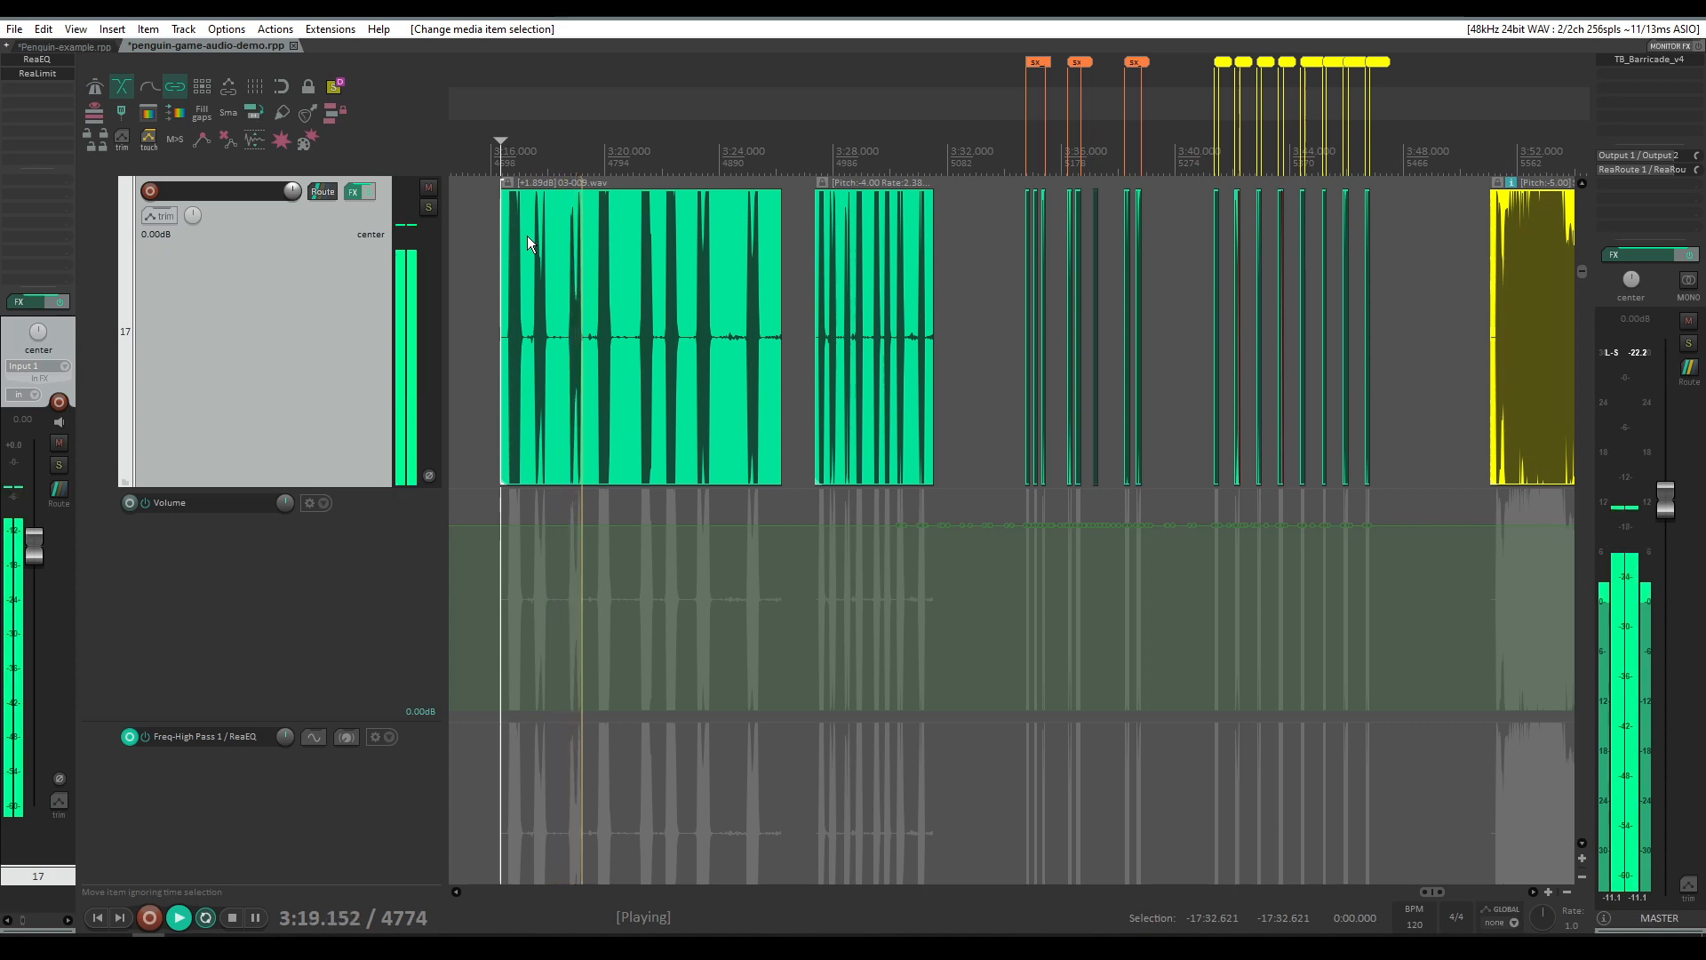
key("space")
Step: Zoom in and play the pitched 03-009.wav item on track 17 from its start
scroll(549, 242, "up", 4)
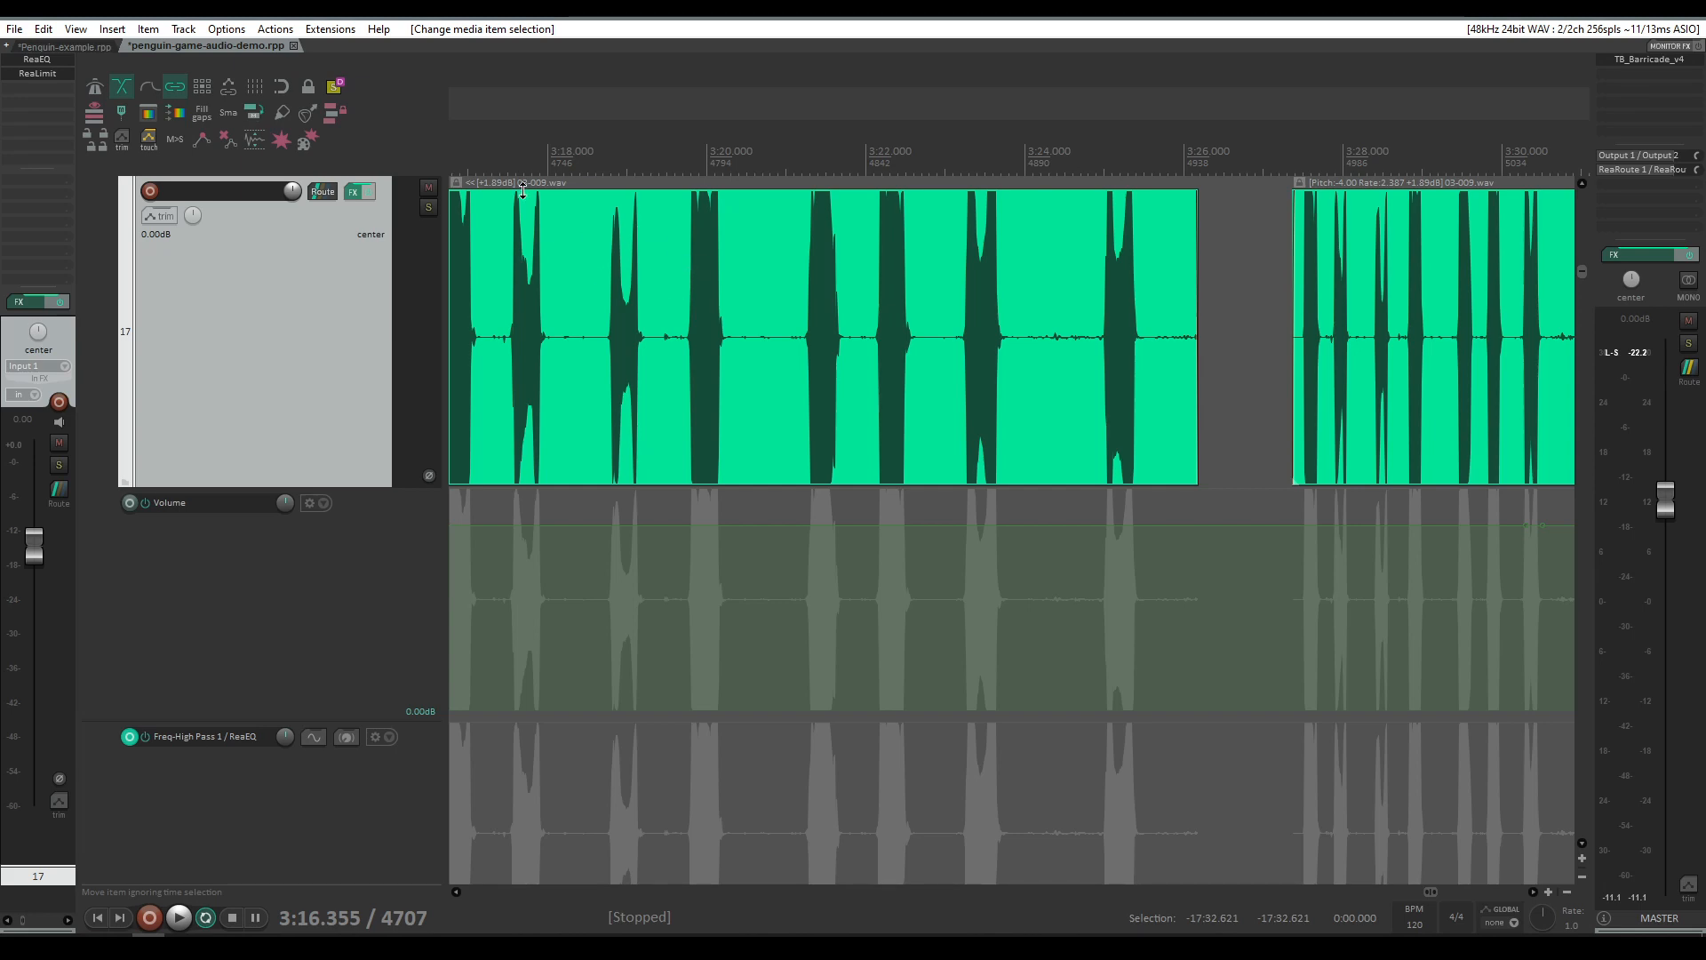
scroll(901, 228, "down", 3)
scroll(995, 267, "up", 4)
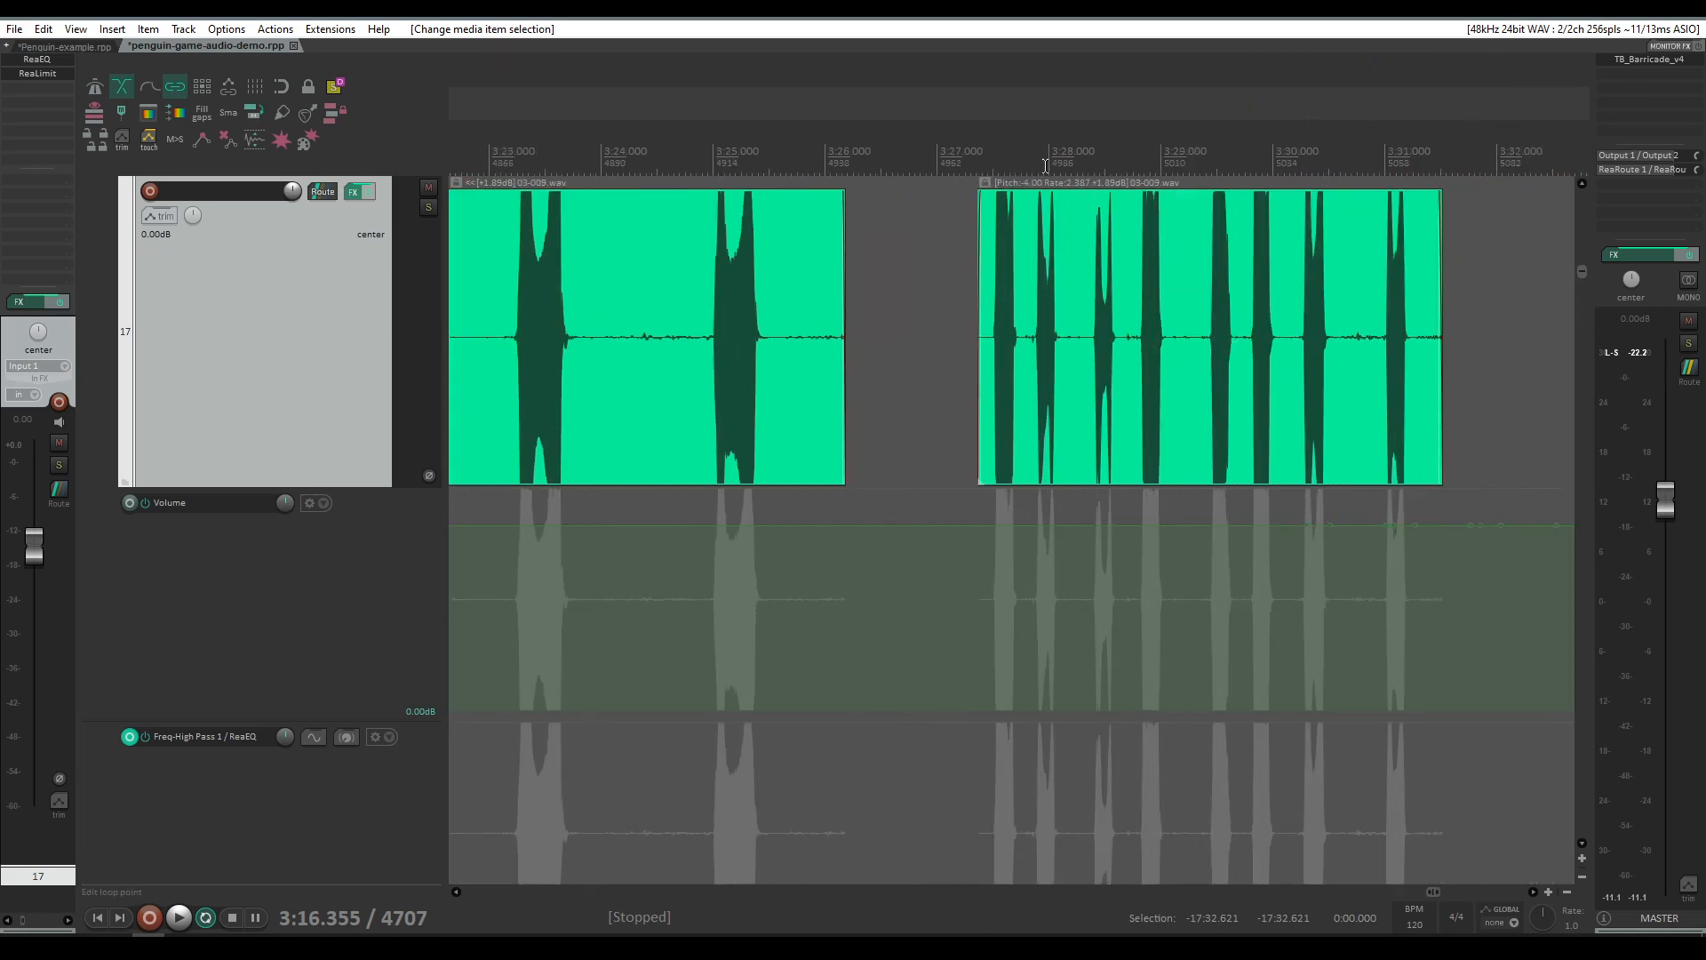
left_click(998, 174)
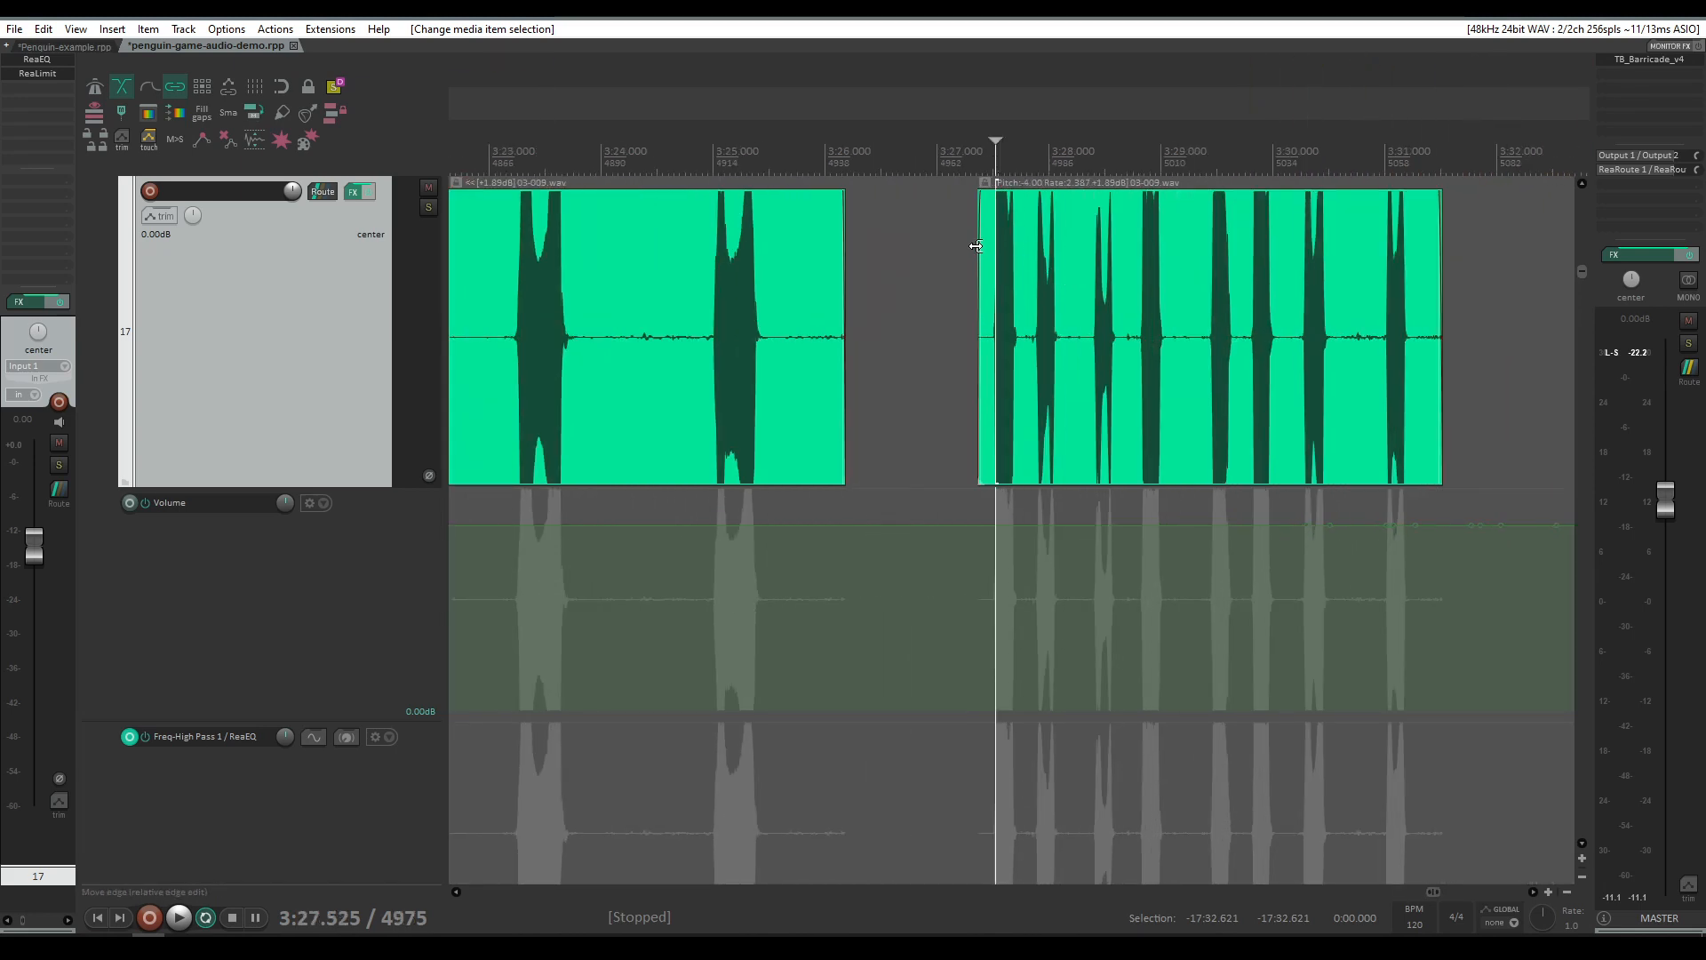
left_click(977, 158)
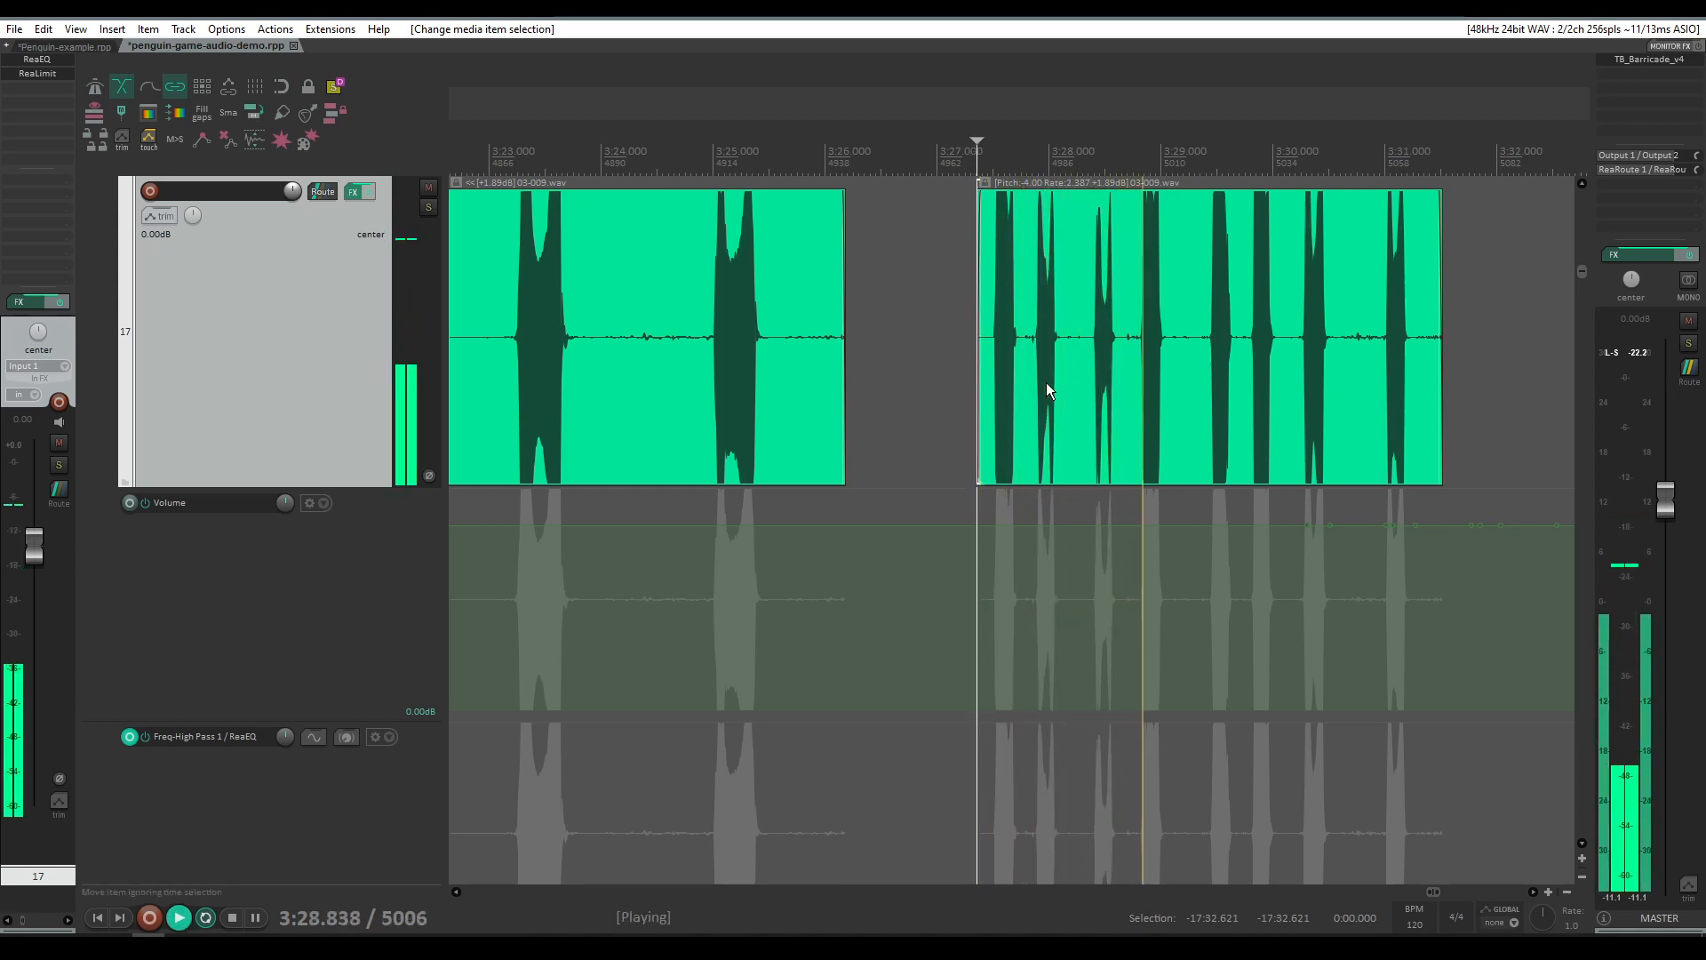
Step: Play the raw 03-009.wav item on track 17 from near its start, then stop
key("space")
left_click(694, 148)
key("space")
Step: Play track 17 from just past the pitched item's end, then stop
key("space")
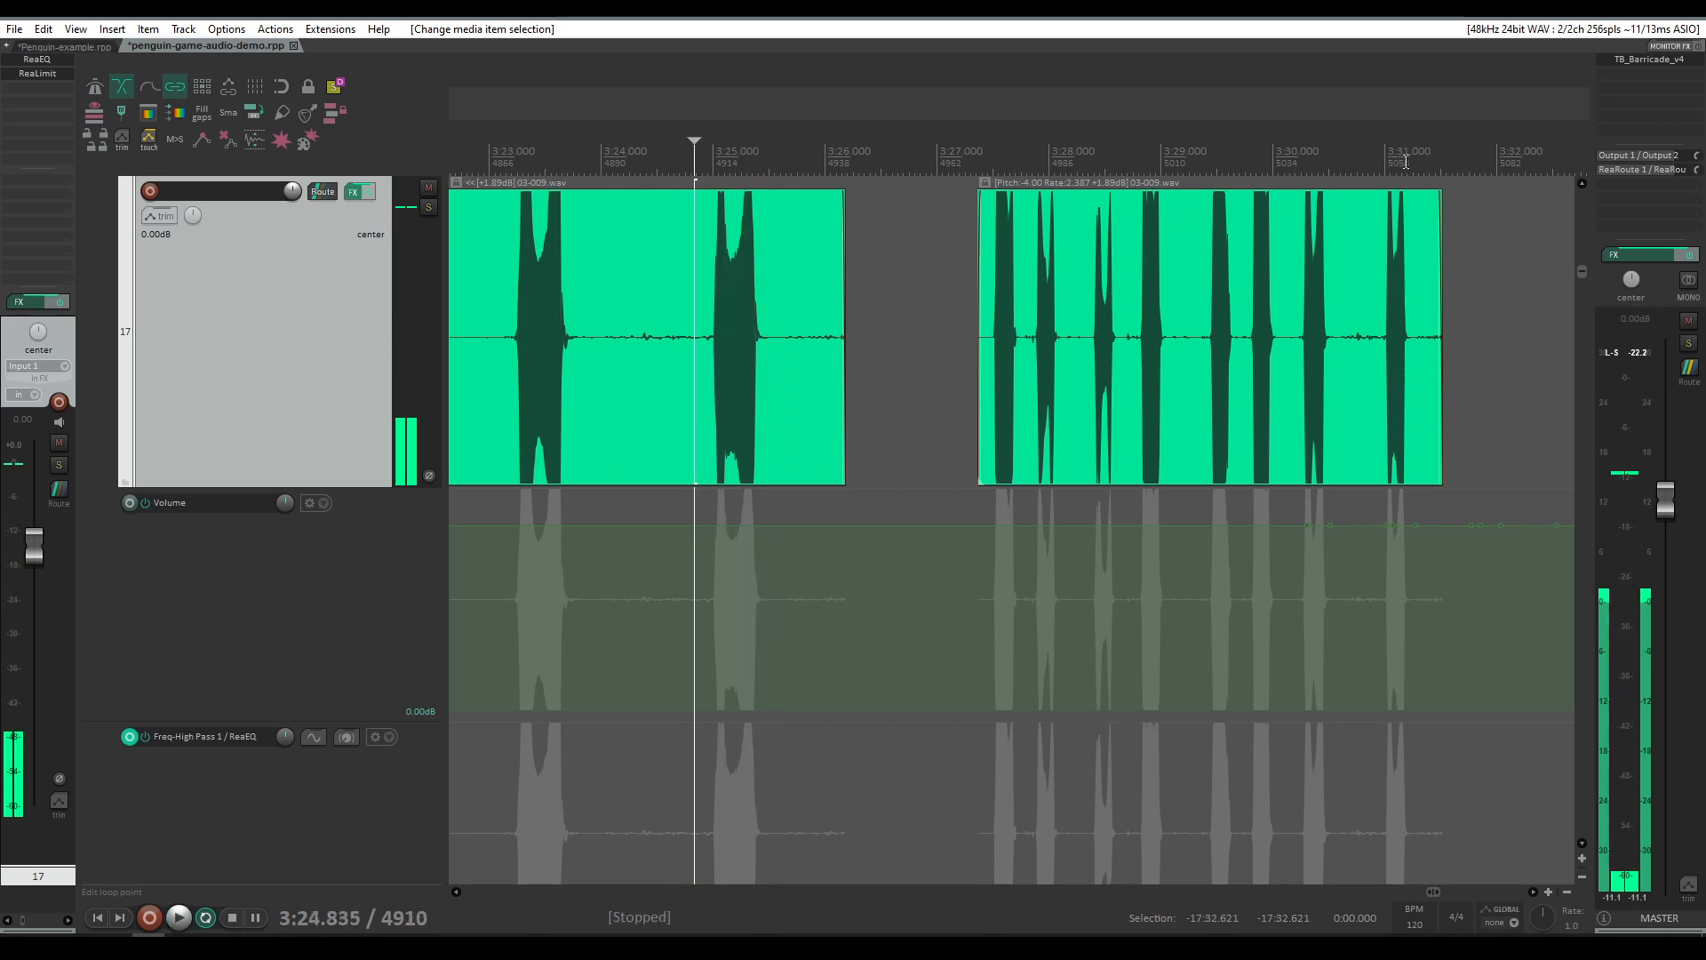
left_click(1376, 156)
key("space")
key("space")
Step: Play the pitched 03-009.wav item on track 17 from its start, then stop
scroll(1210, 204, "up", 3)
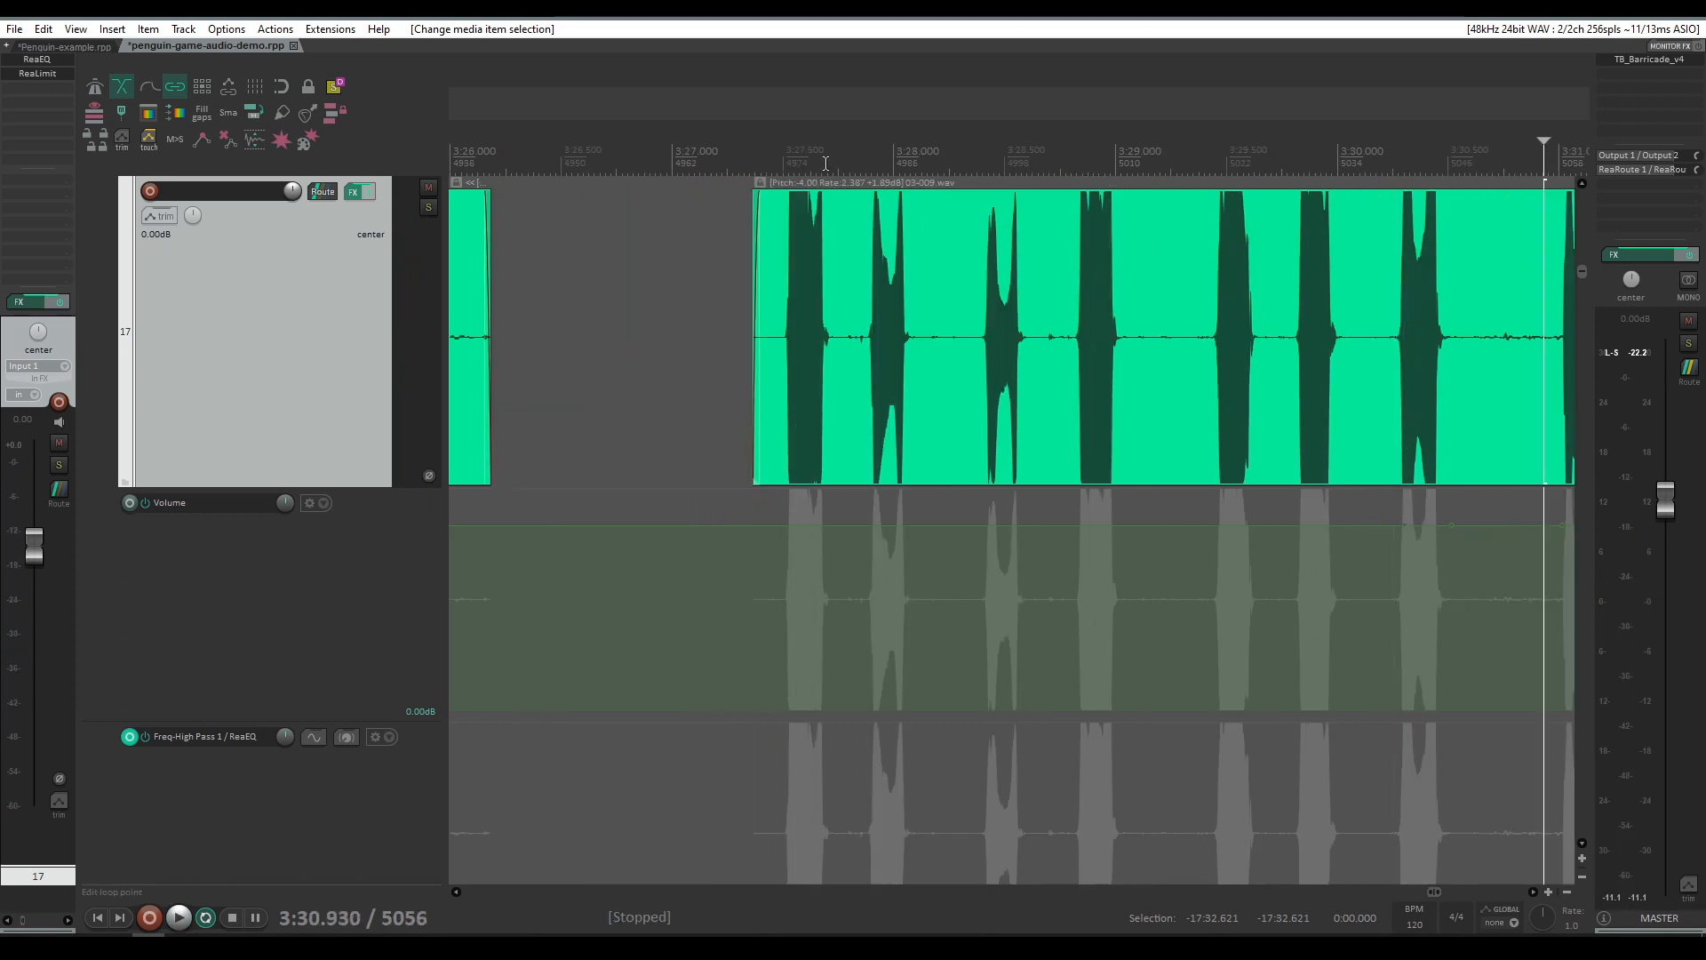
left_click(778, 159)
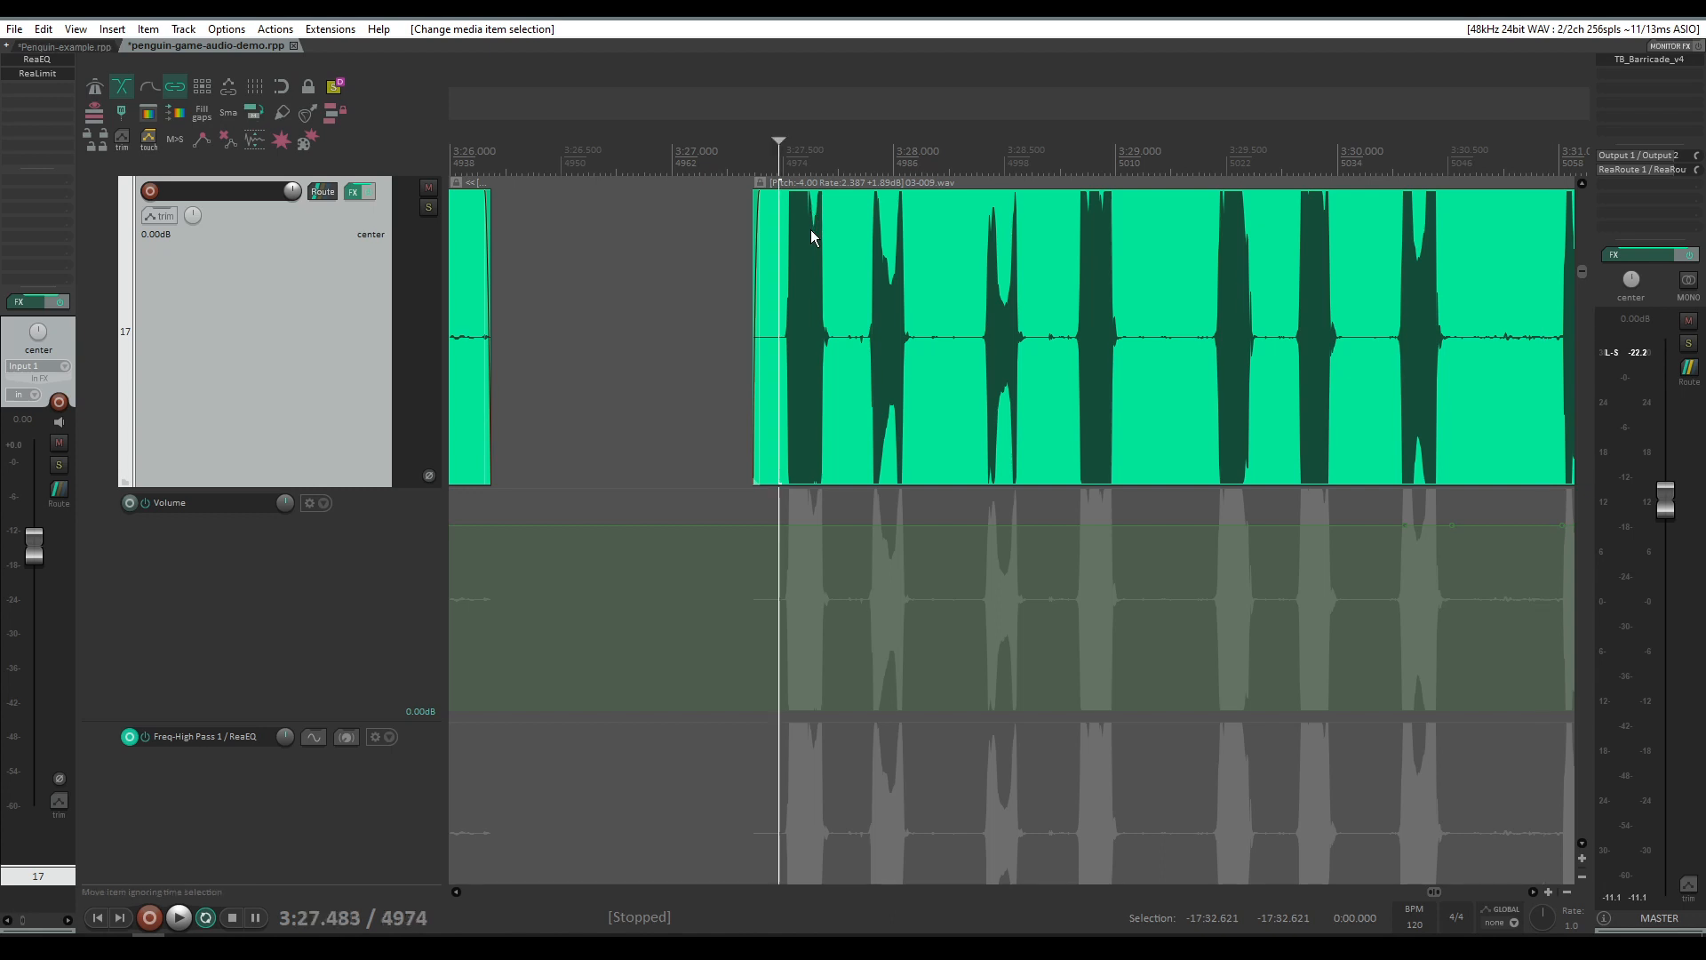
scroll(926, 238, "down", 3)
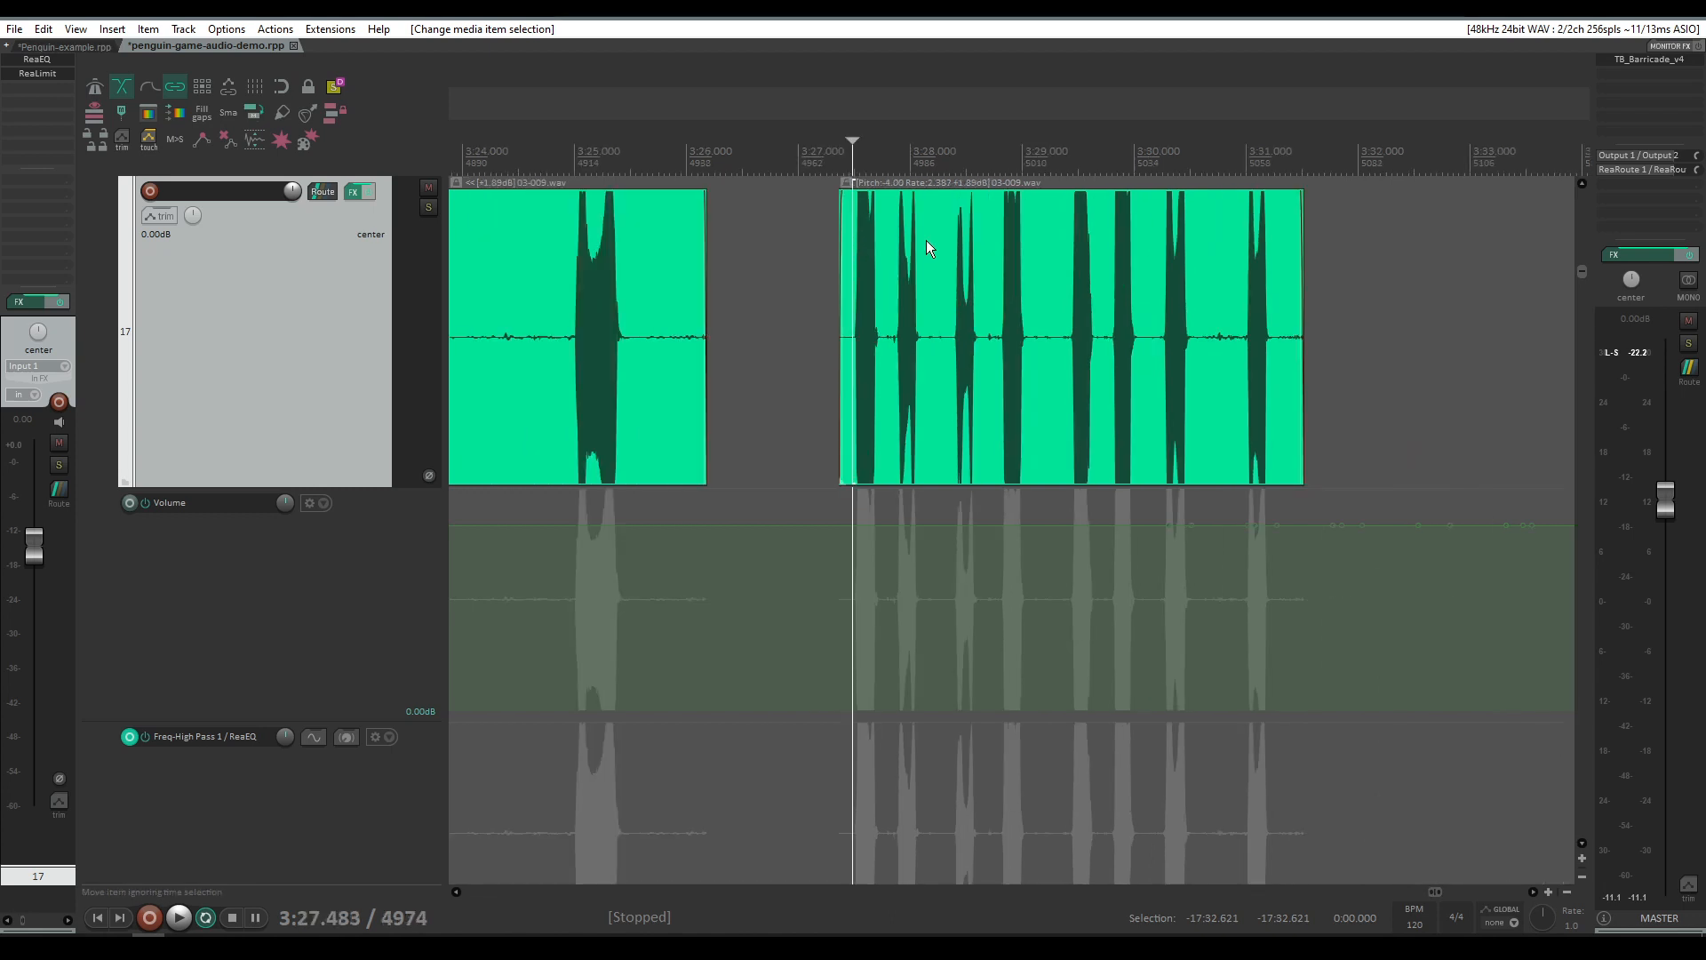
key("space")
key("space")
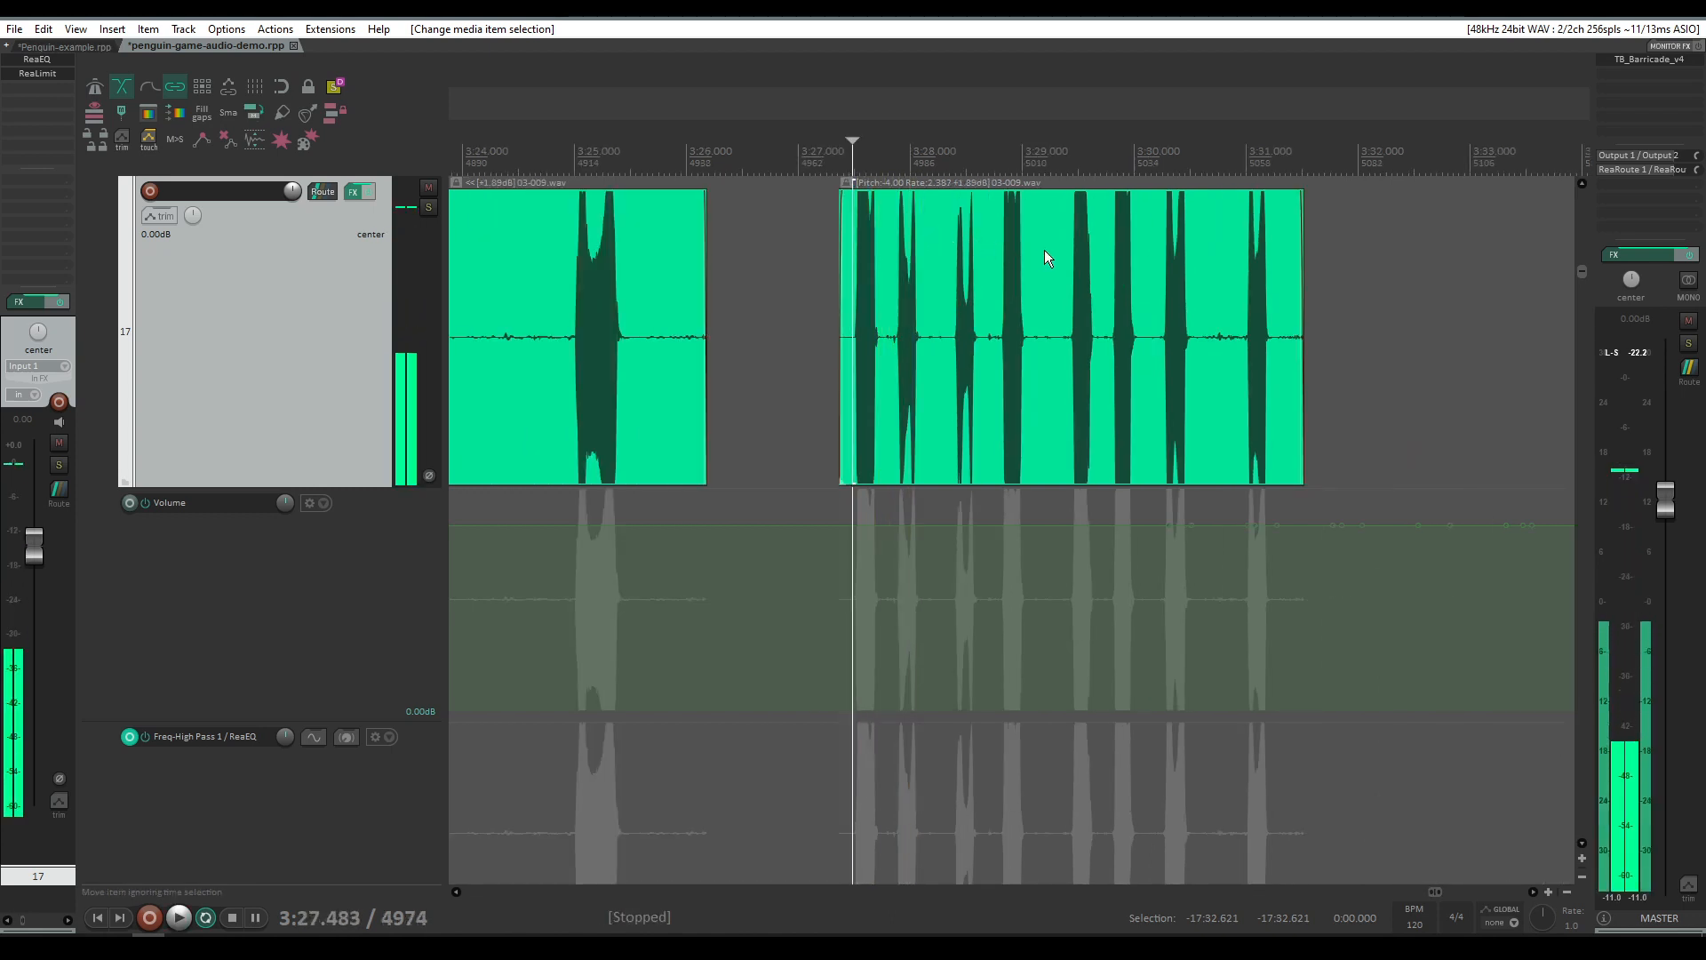
Step: Play the sx_sealion items on track 17 from just before the first one
scroll(1042, 246, "right", 5)
scroll(1042, 244, "right", 3)
left_click(797, 184)
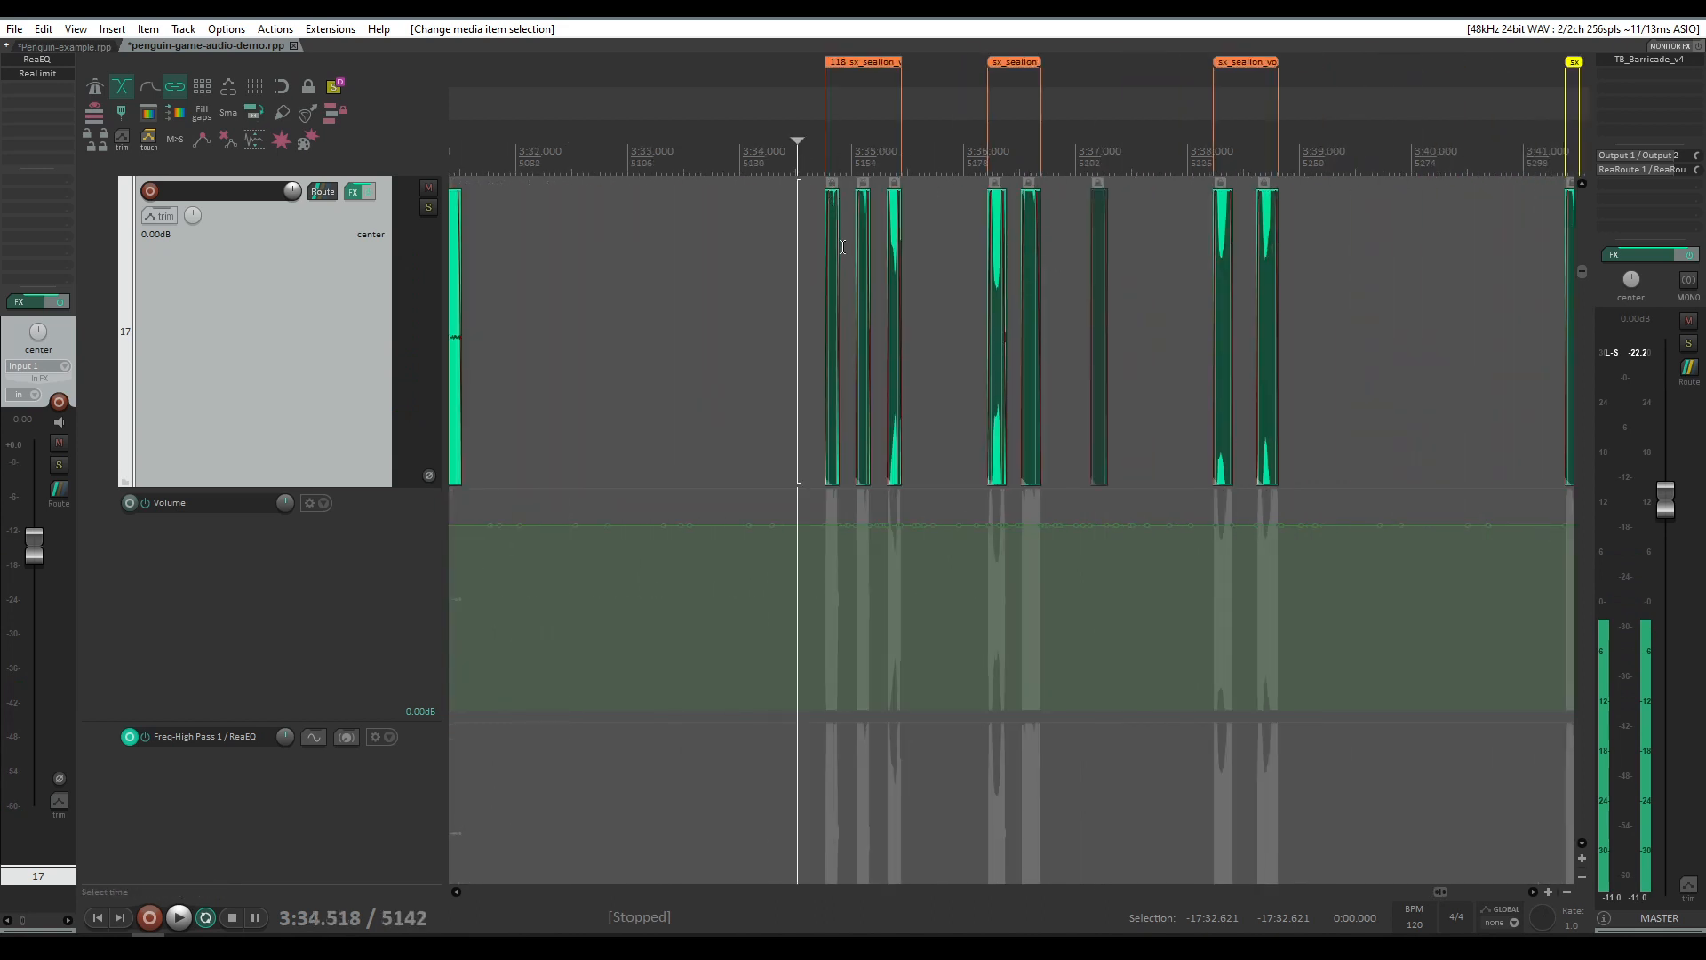
scroll(842, 247, "up", 4)
key("space")
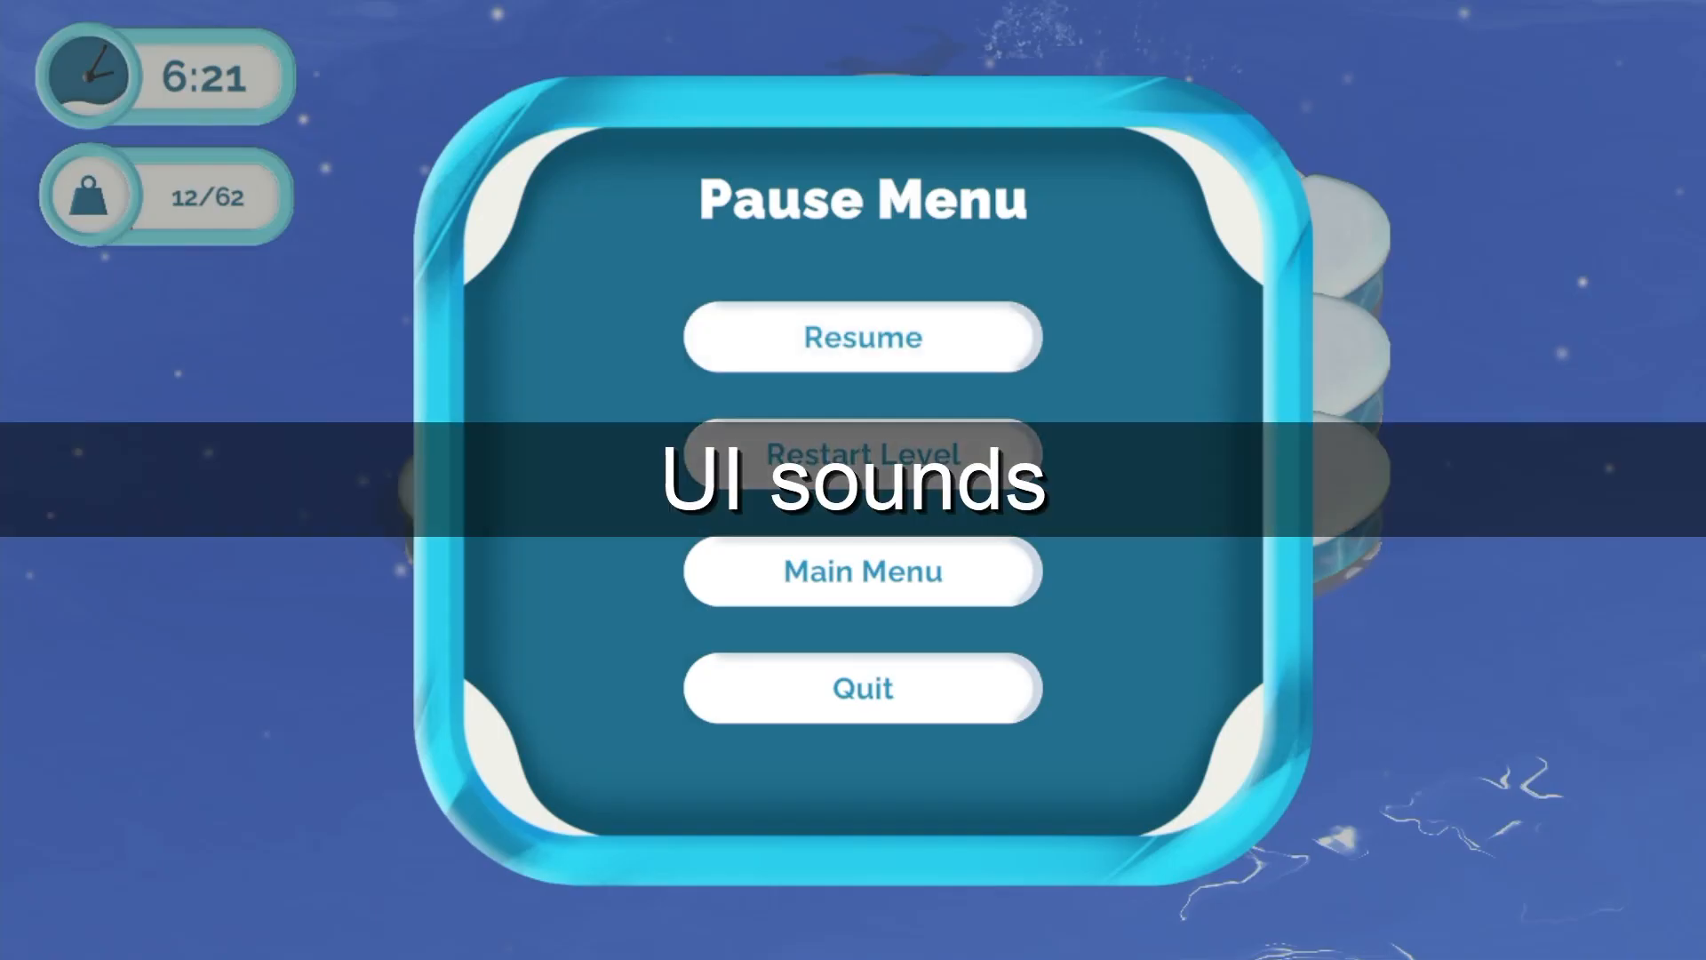
key("Down")
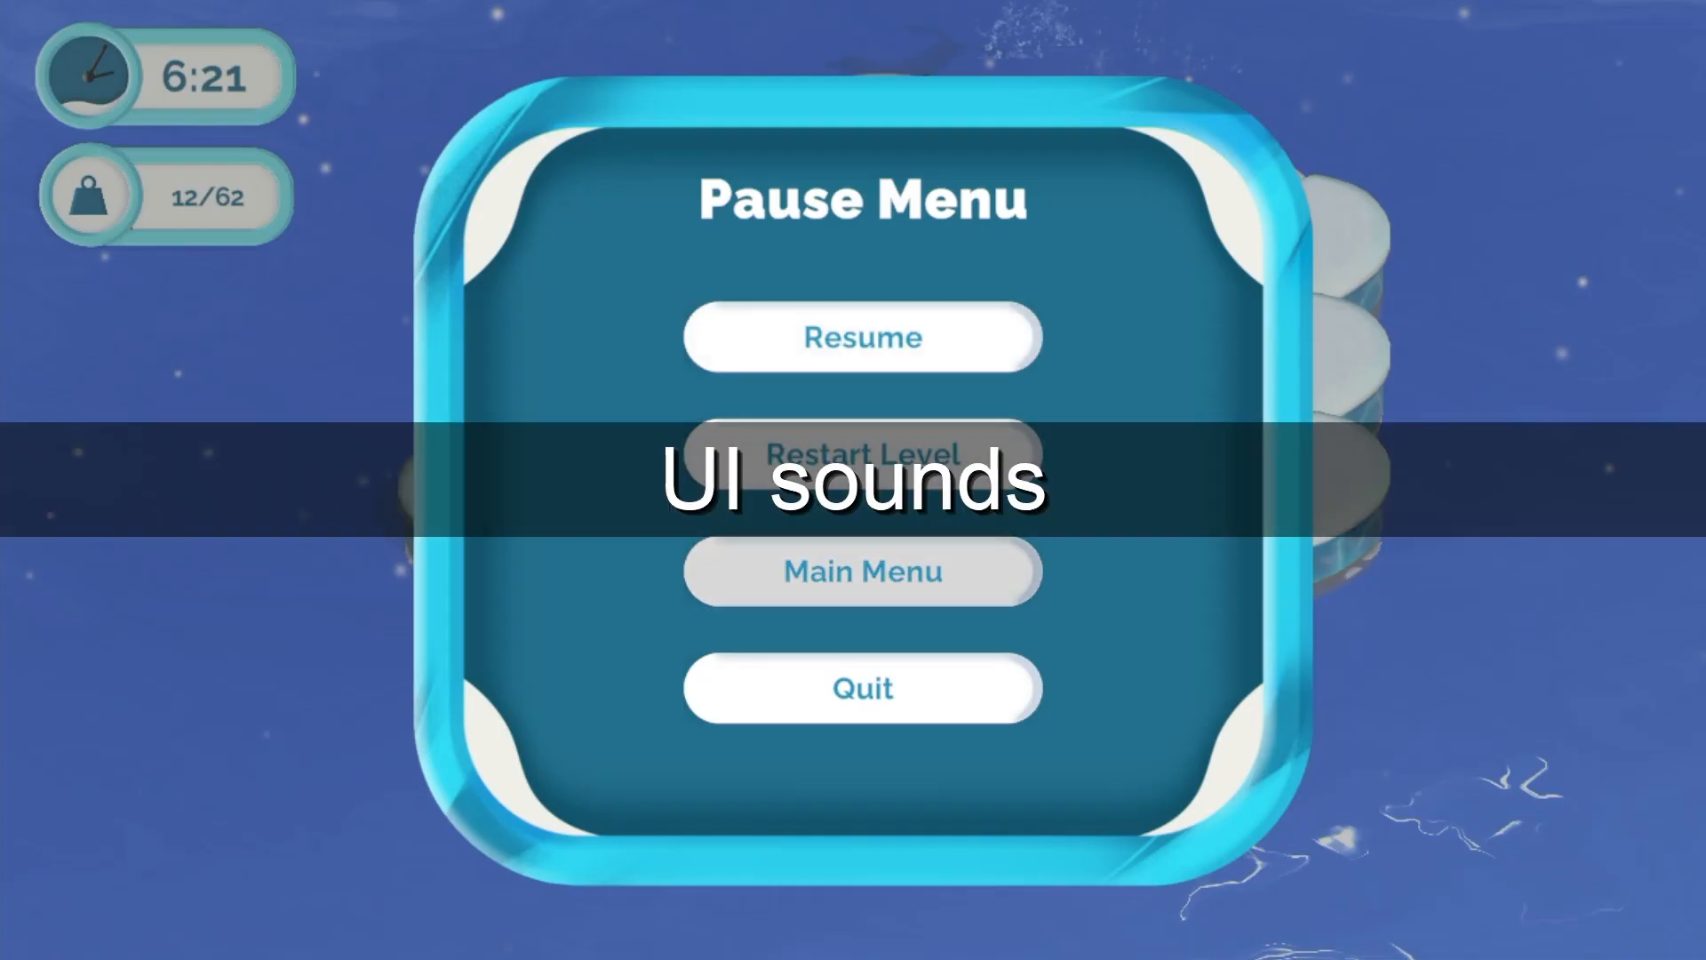
key("Up")
key("Return")
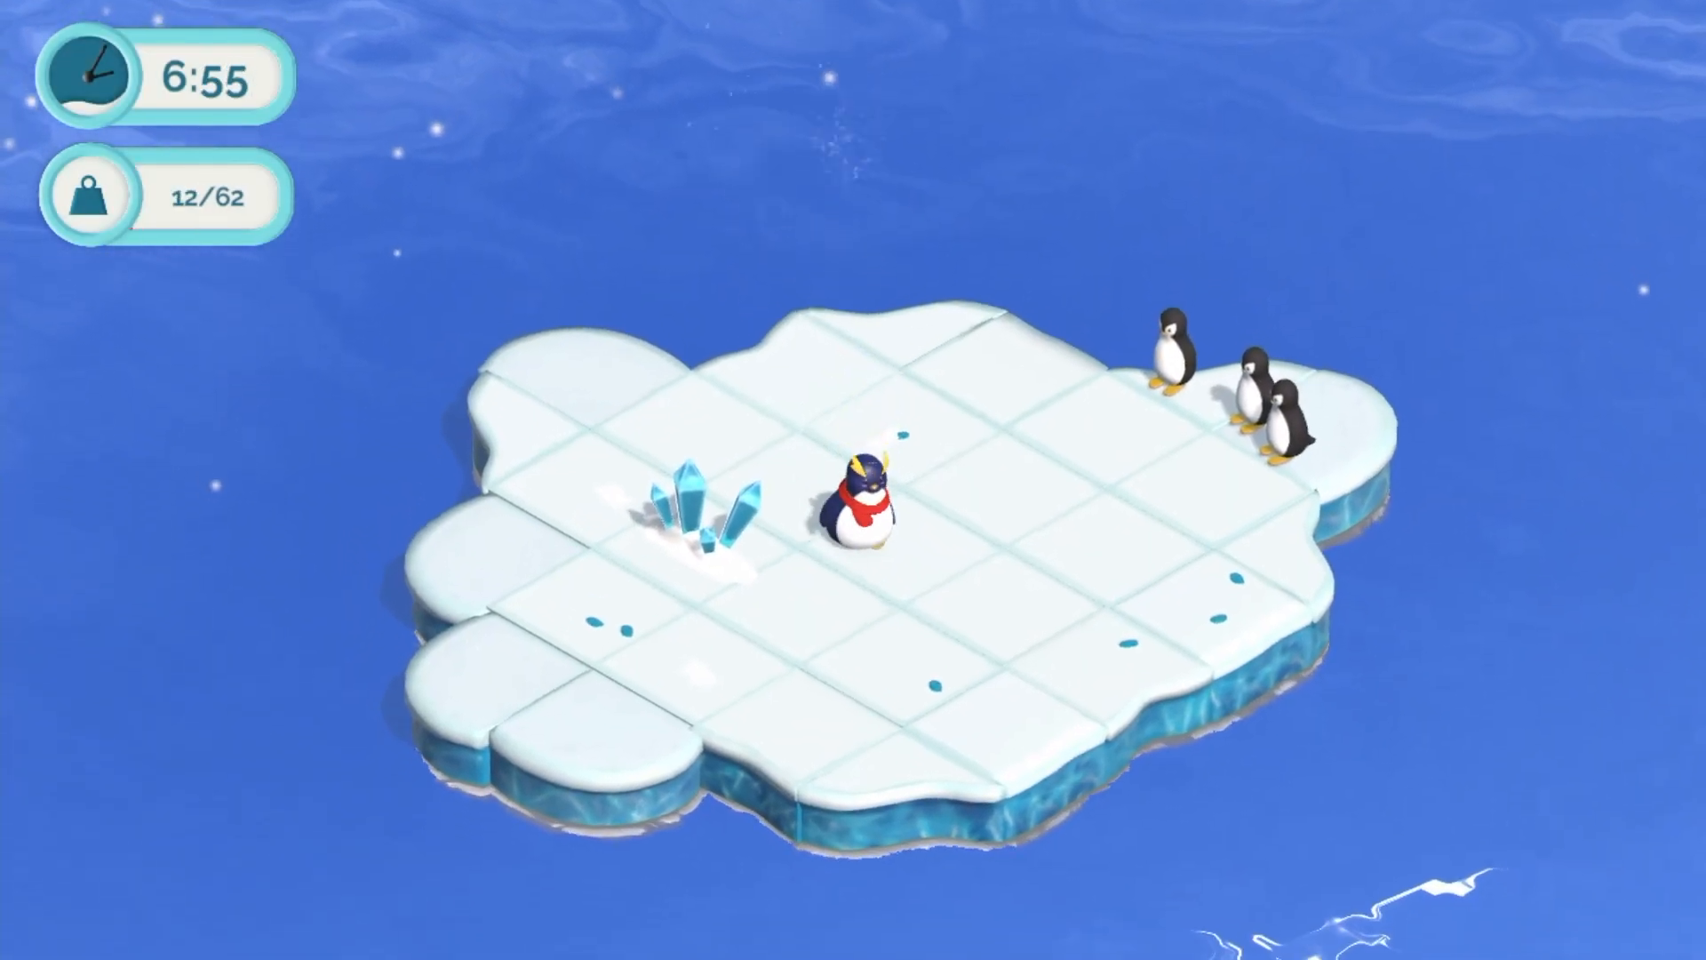
key("Escape")
key("Down")
key("Down")
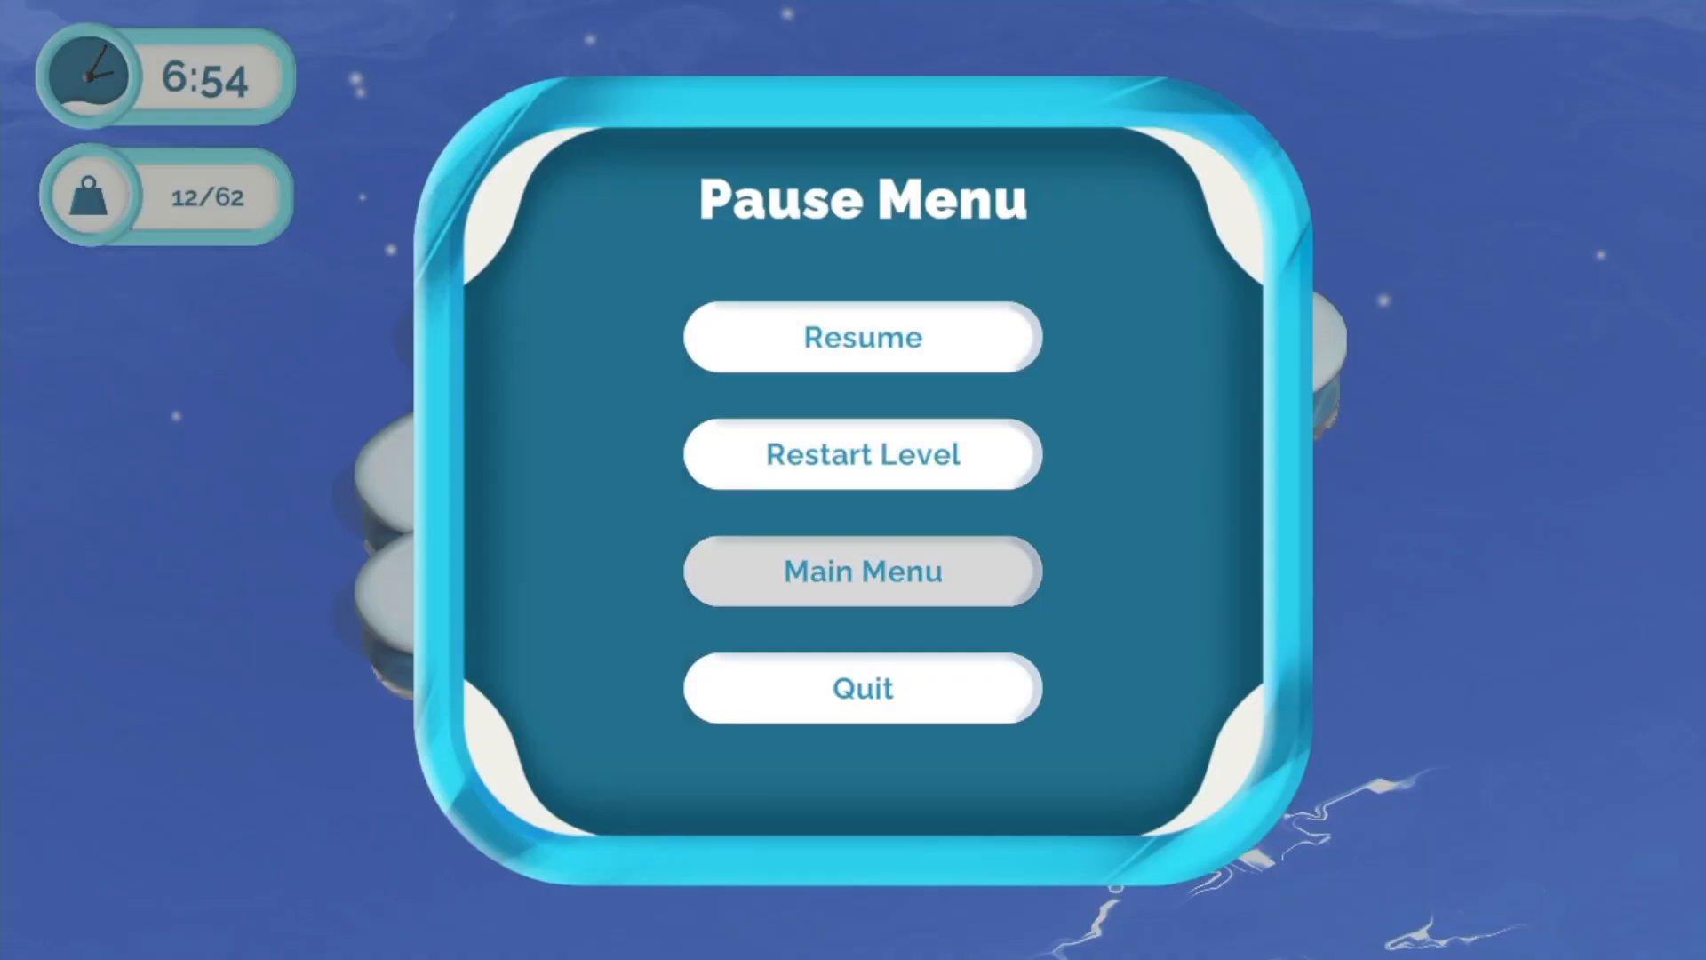
key("Return")
key("Down")
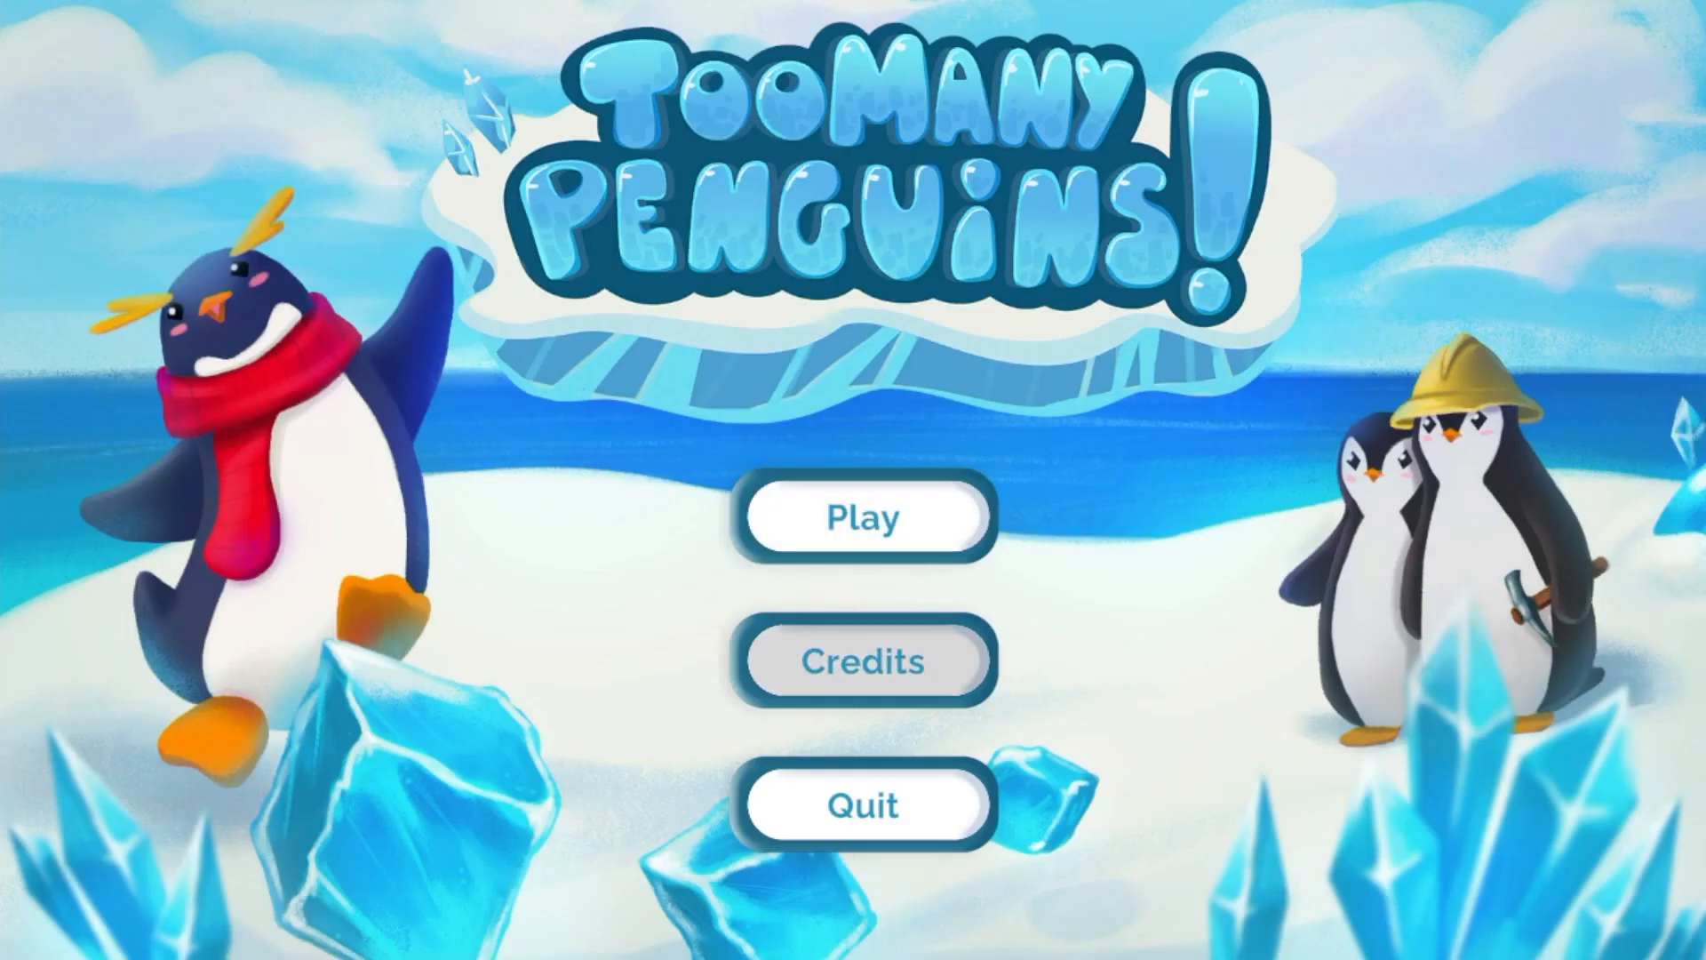
key("Return")
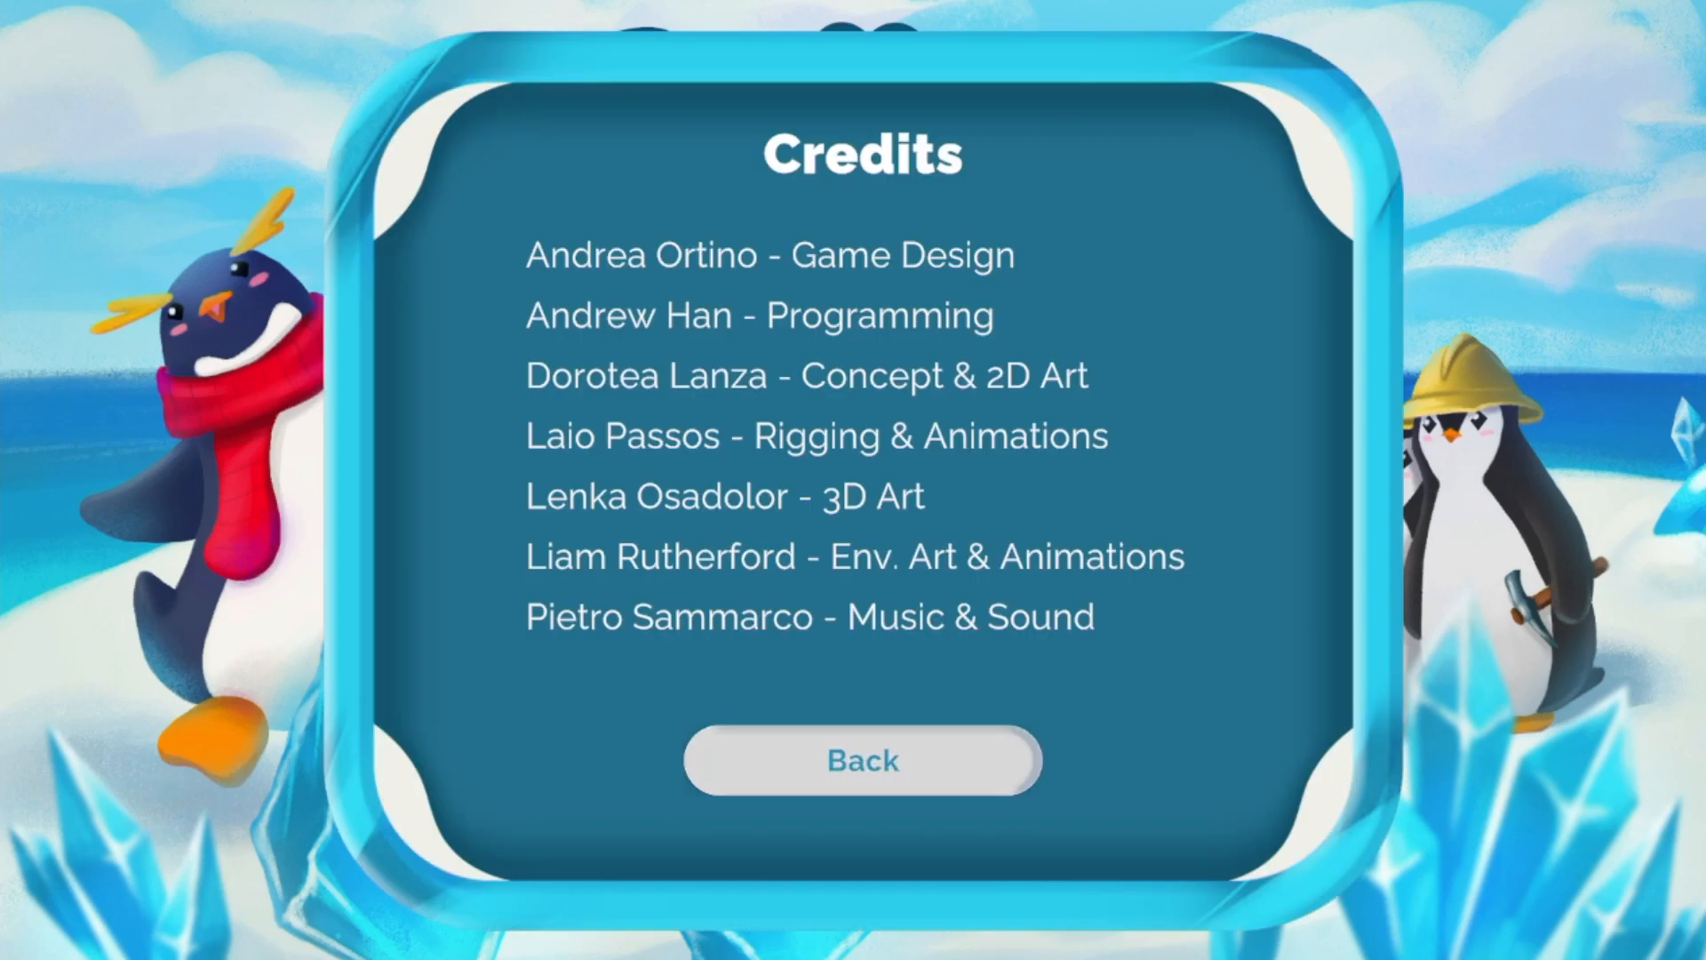
key("Return")
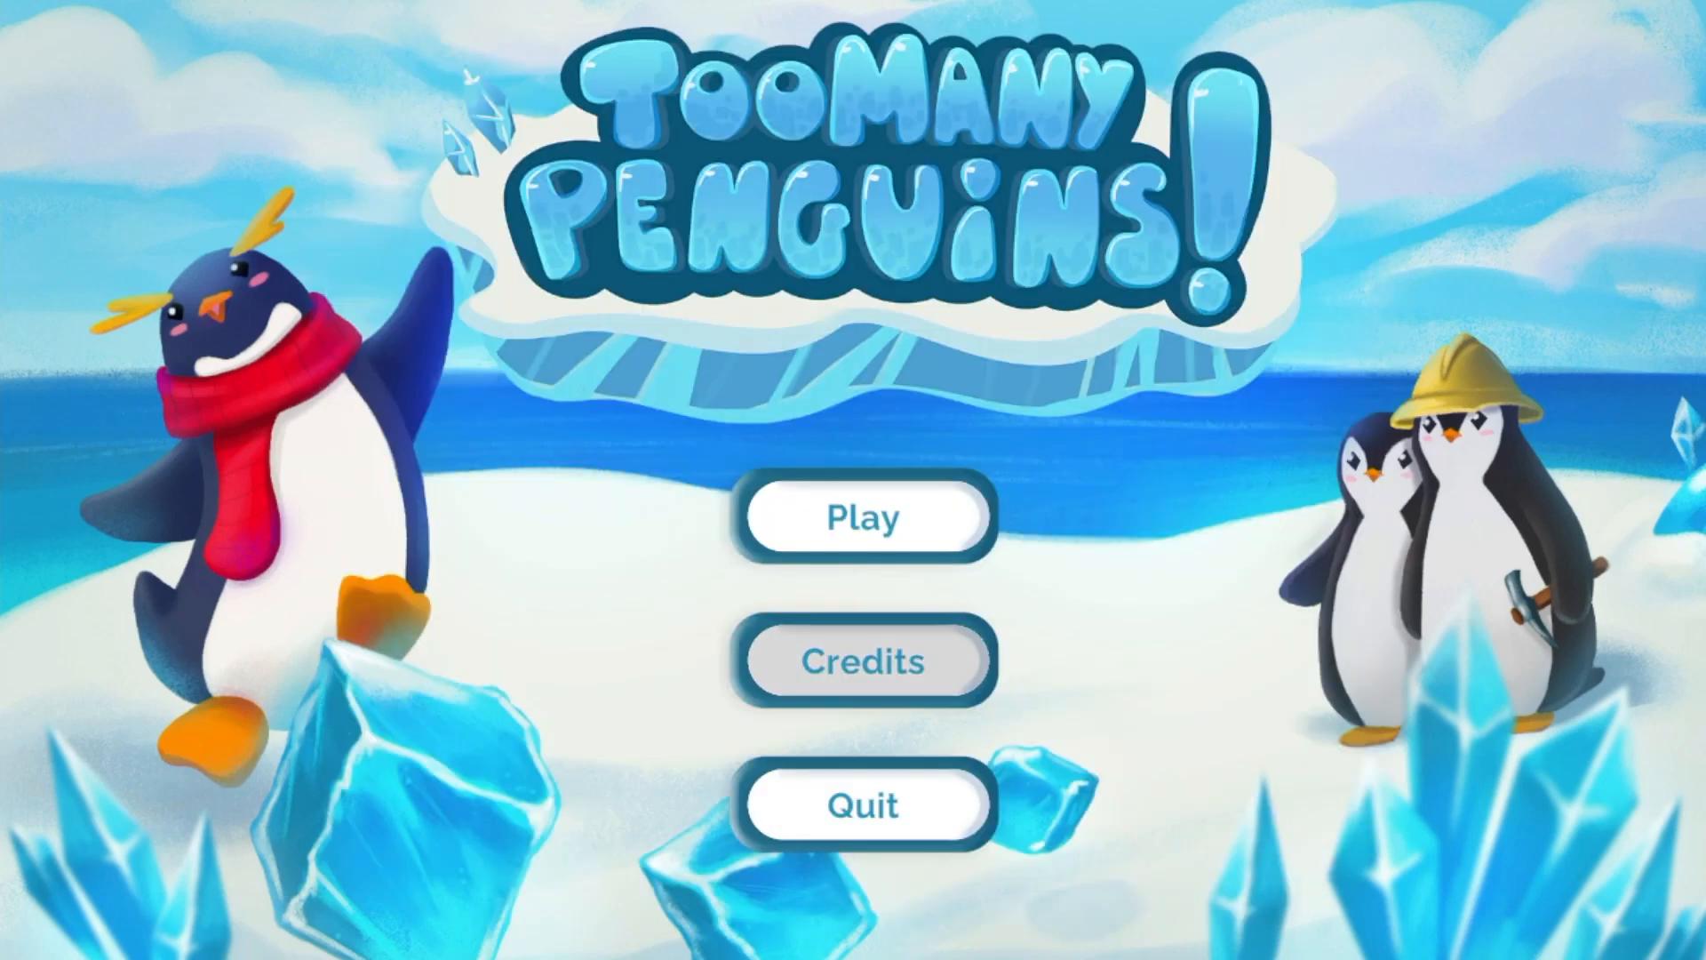
key("Up")
key("Return")
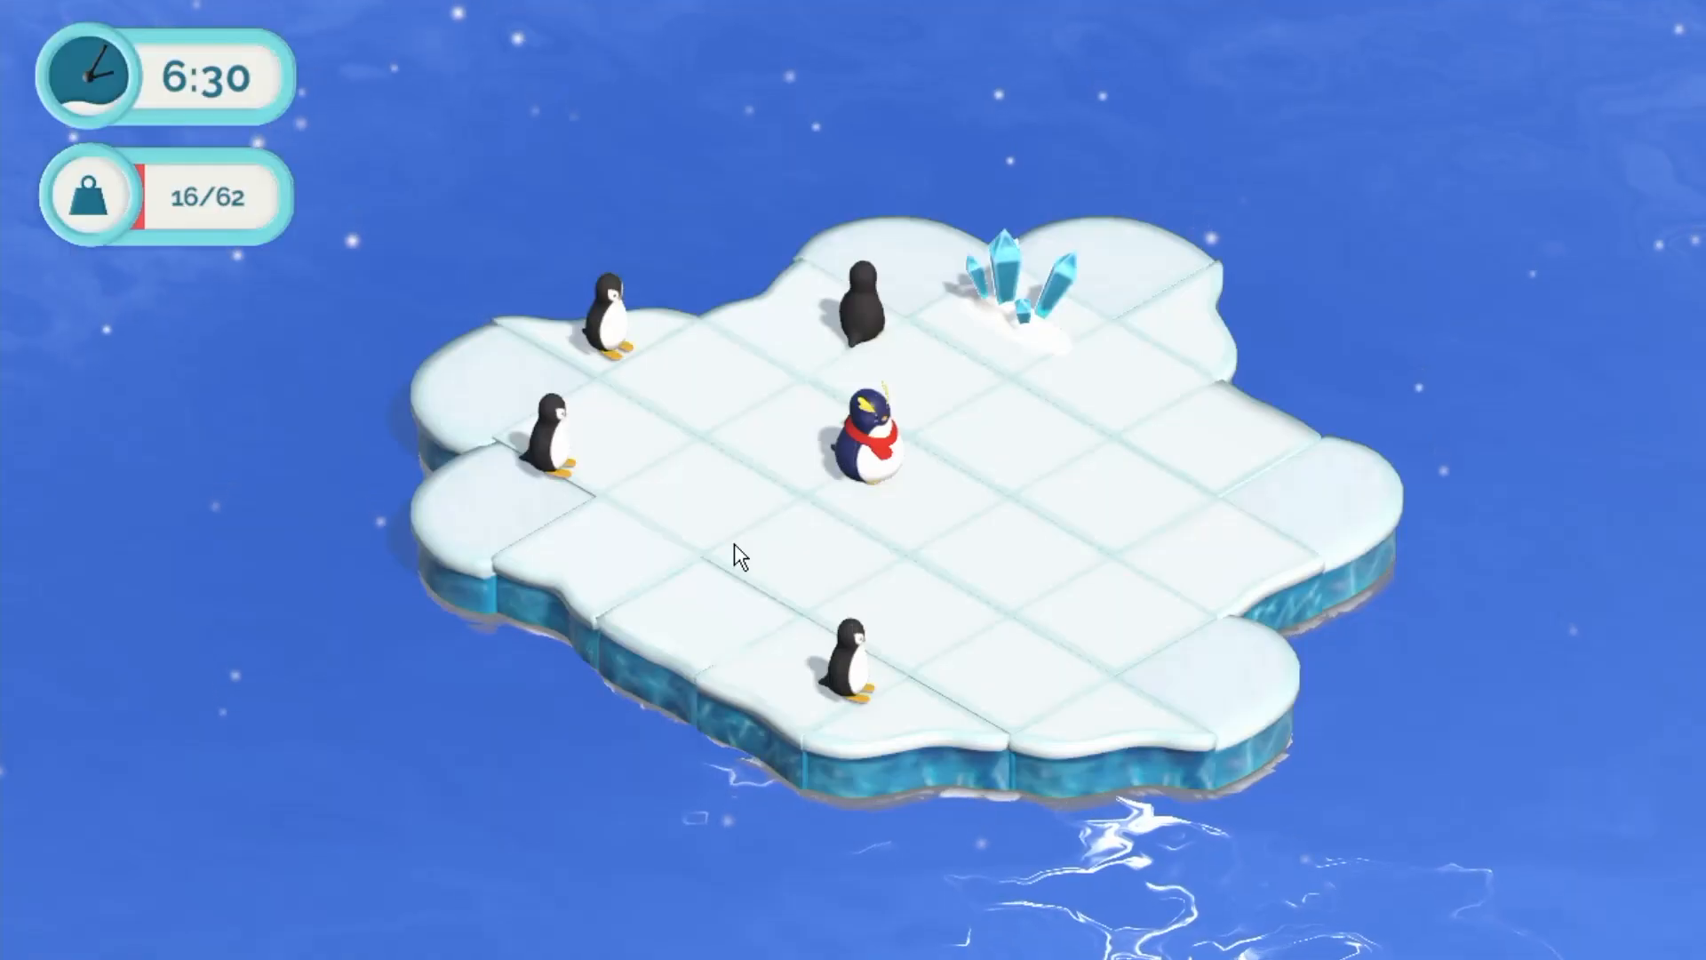
scroll(734, 544, "down", 3)
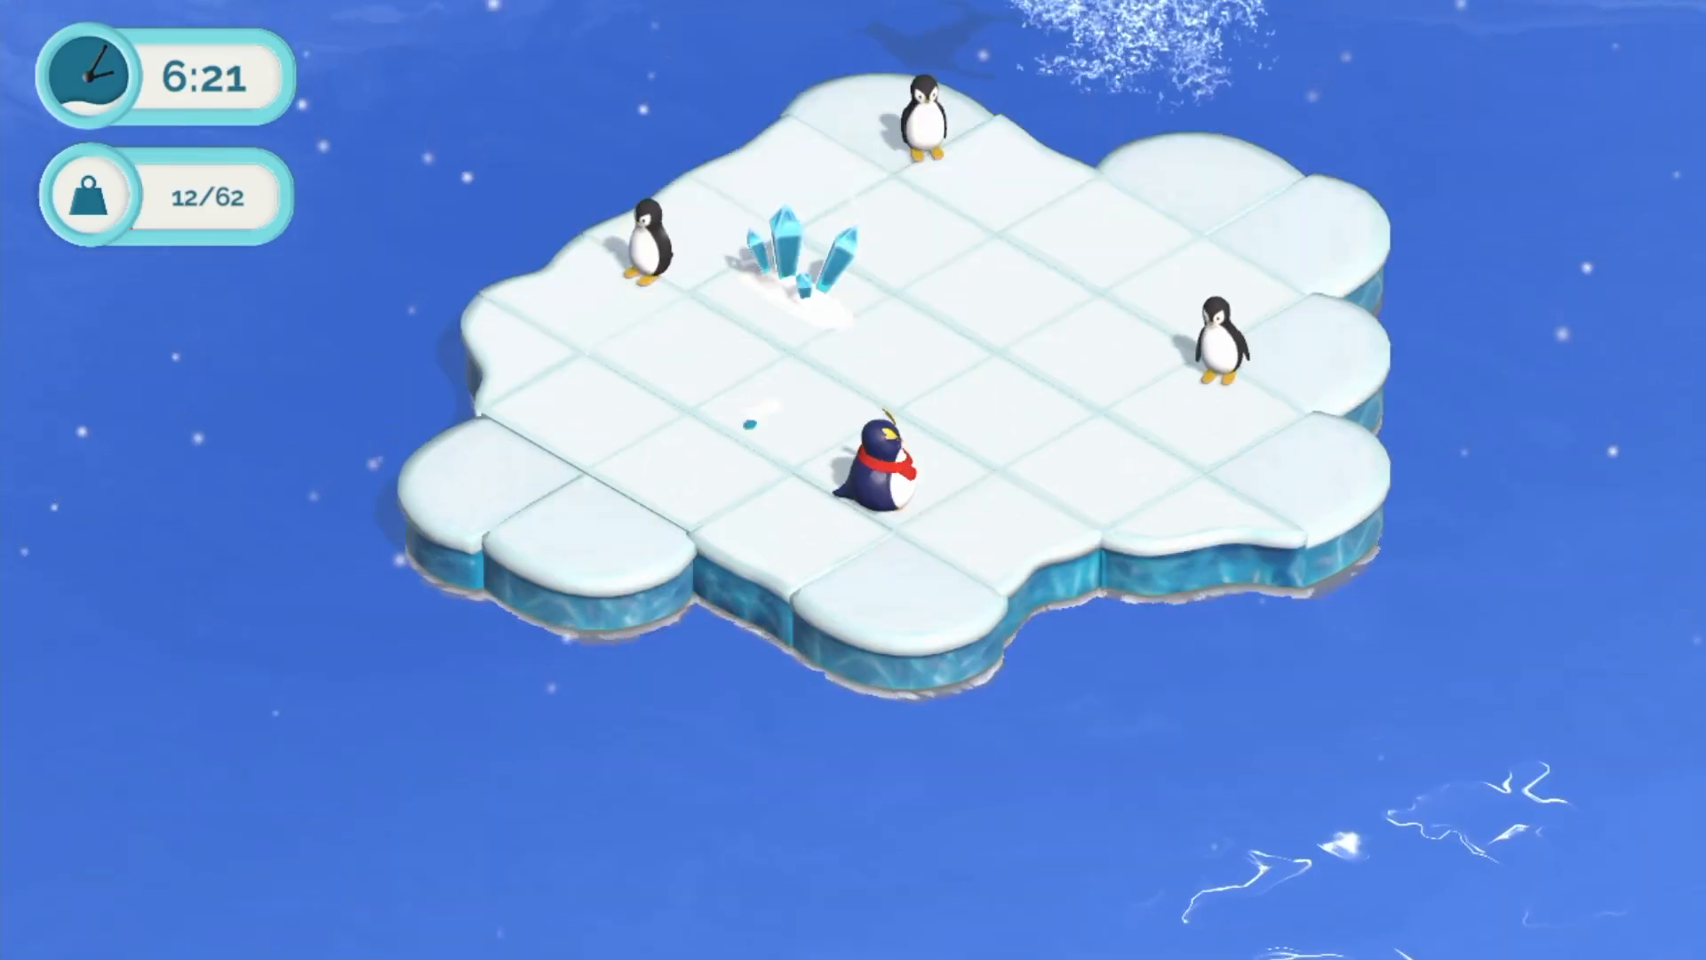
key("Escape")
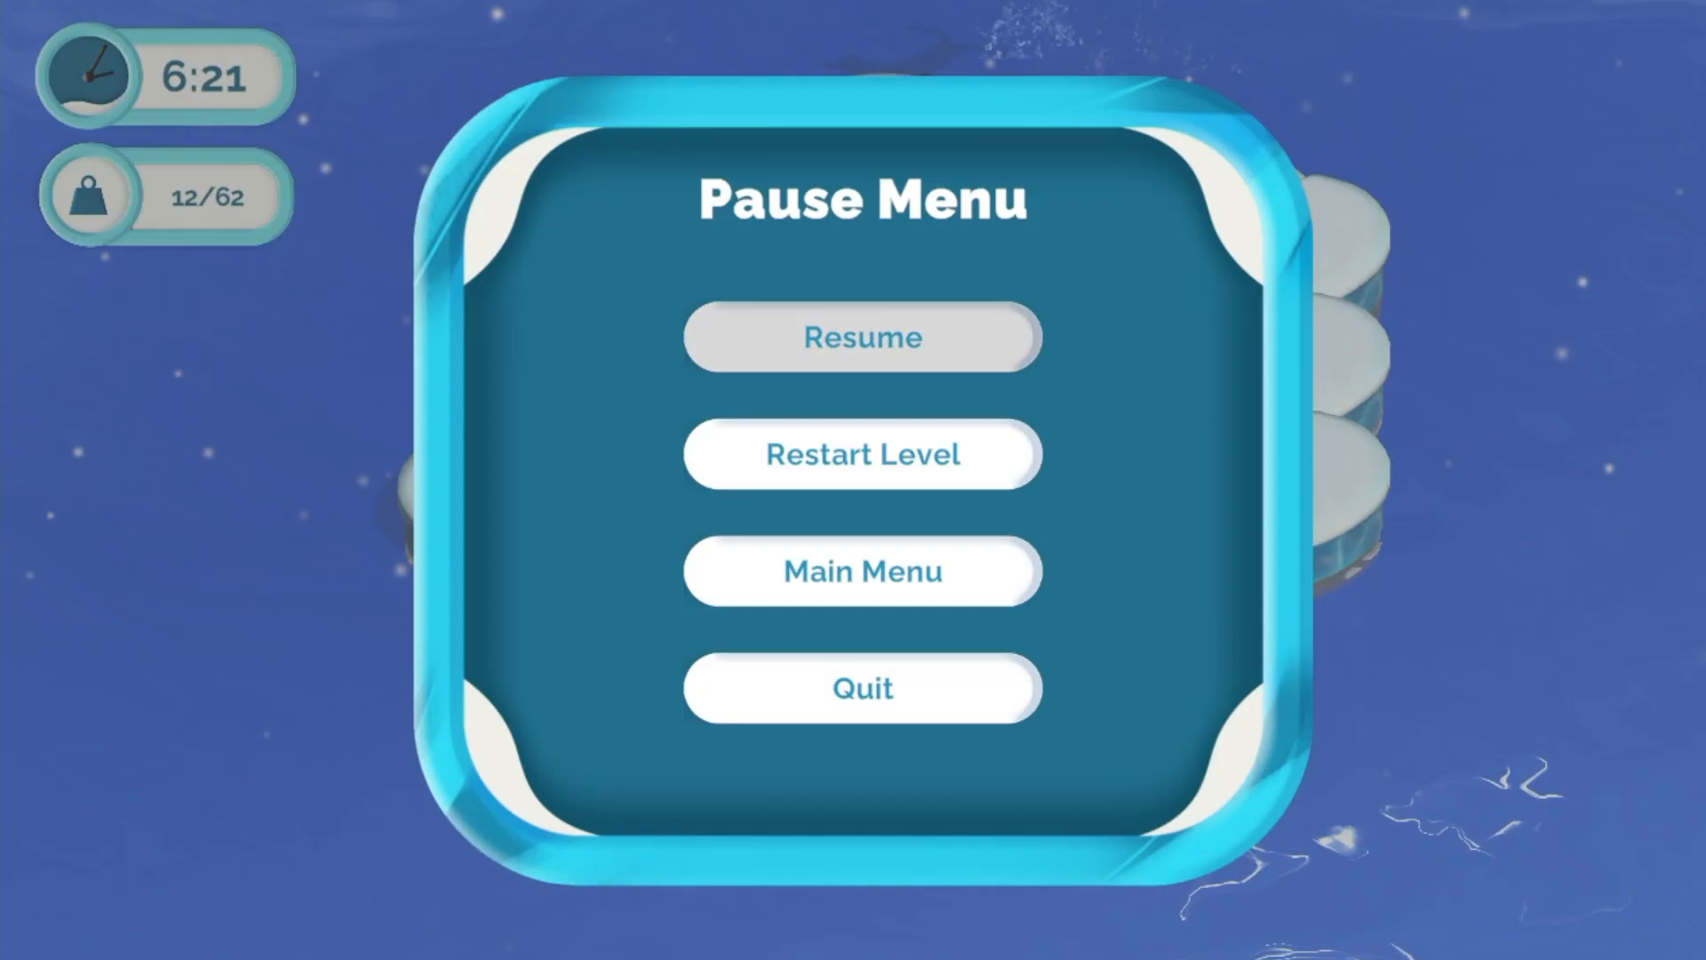
key("Down")
key("Down")
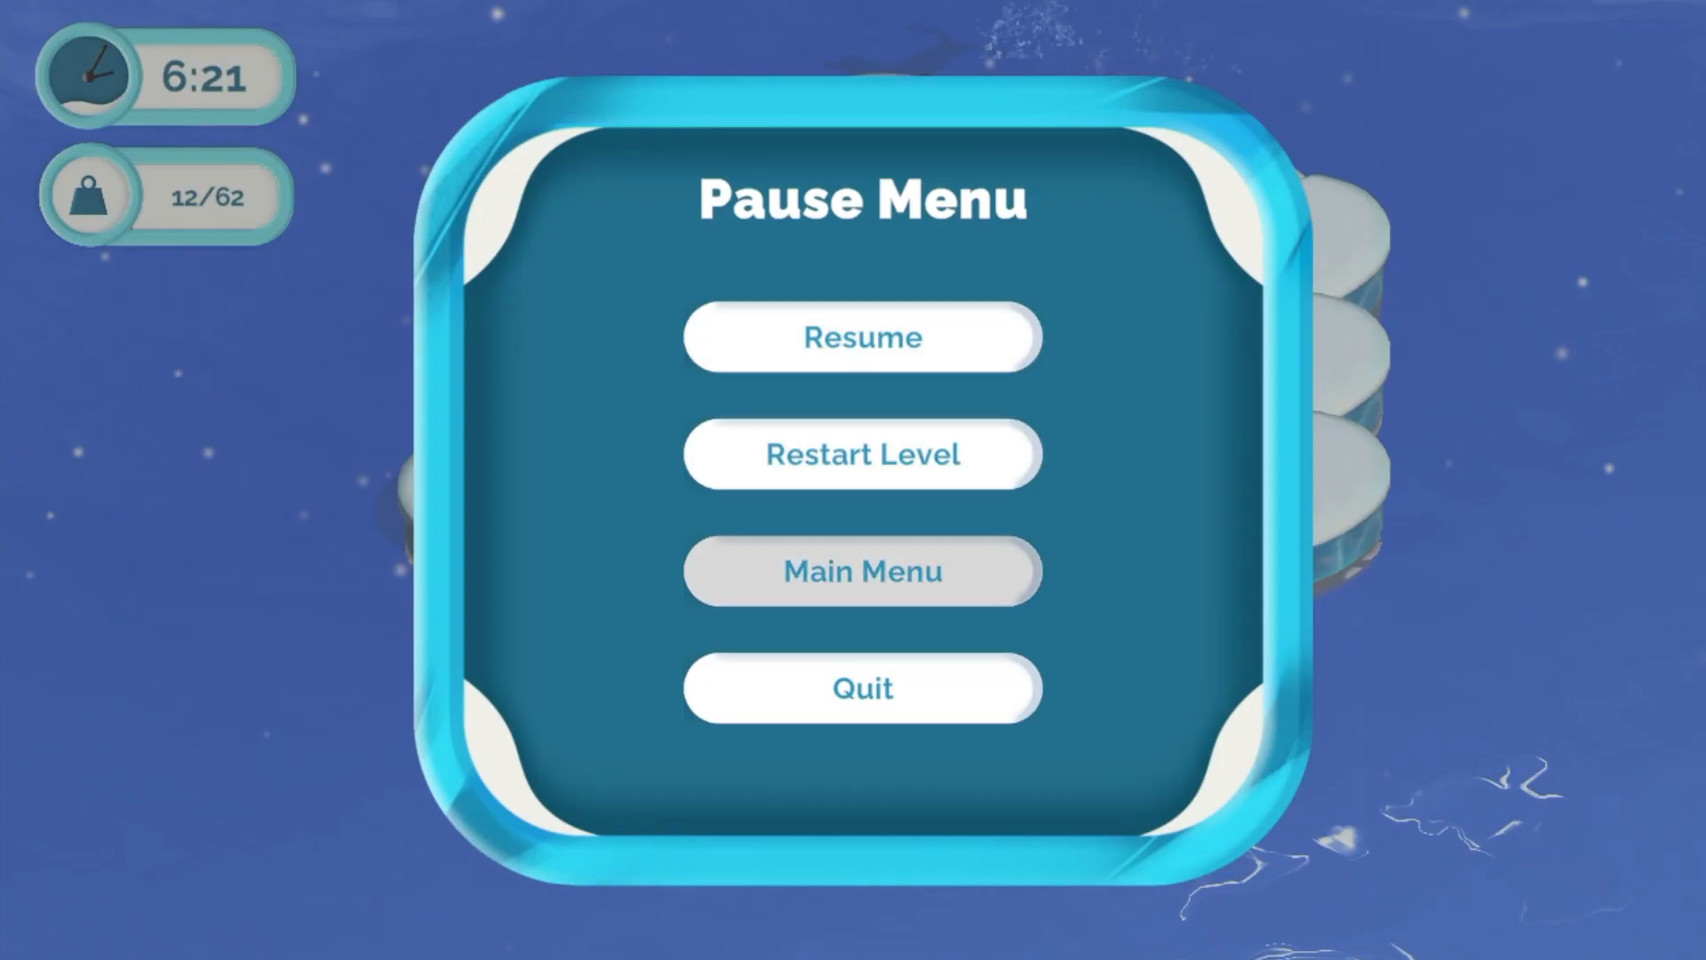
key("Up")
key("Return")
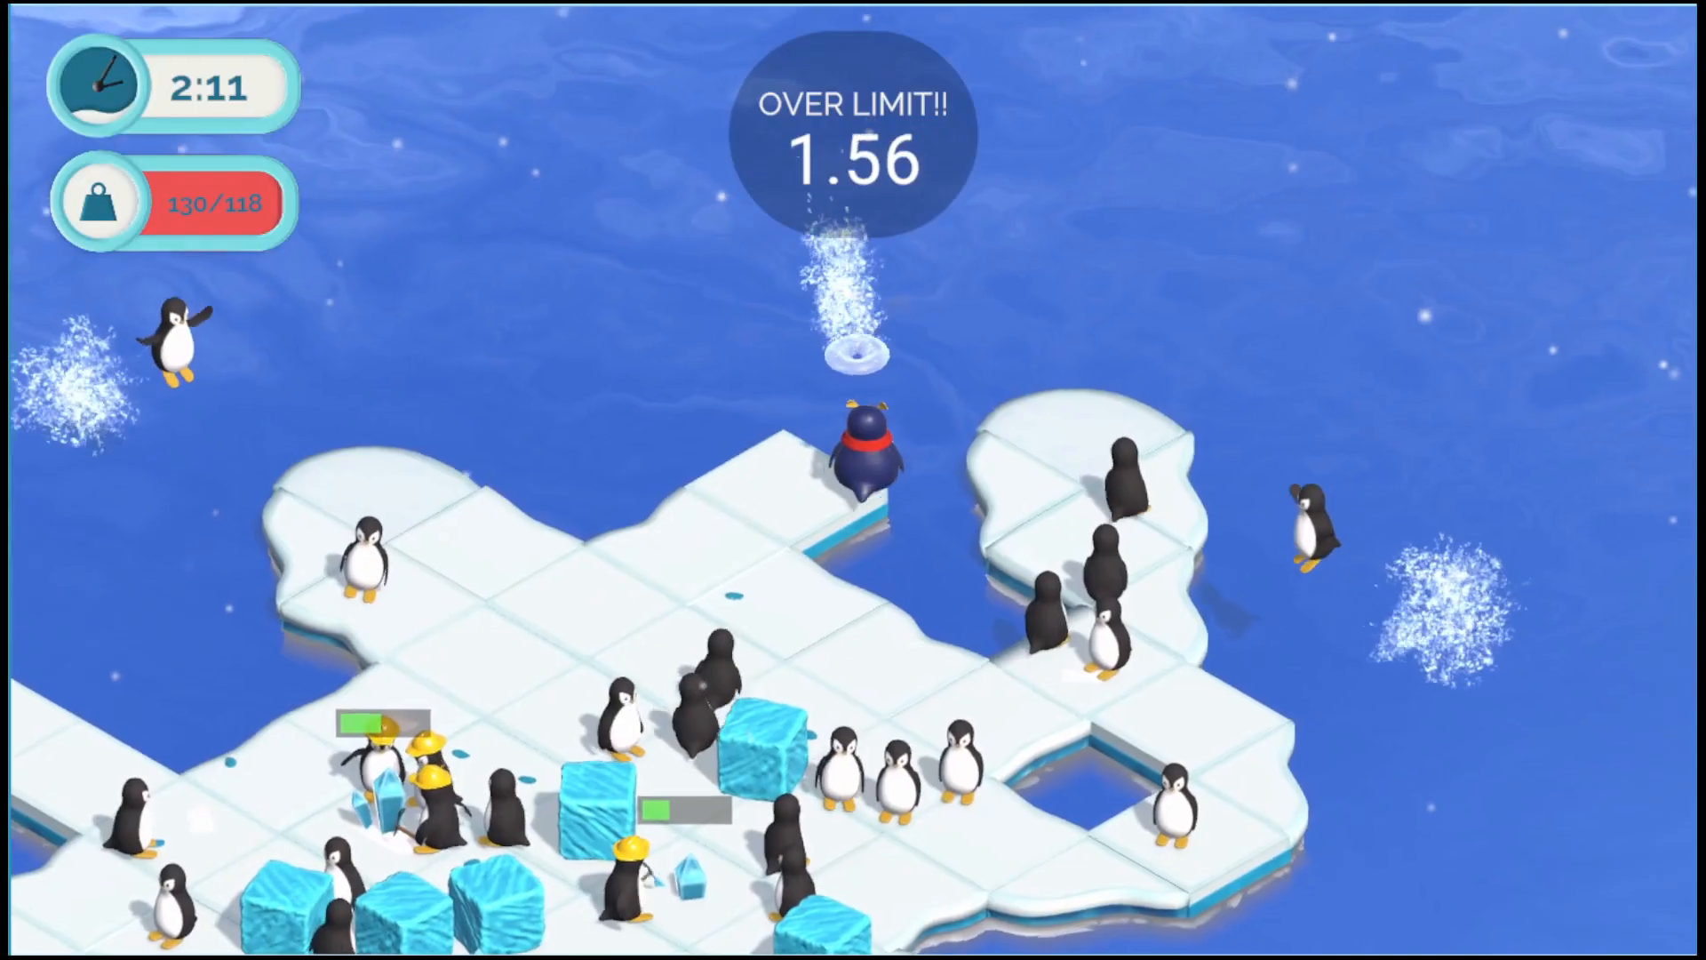